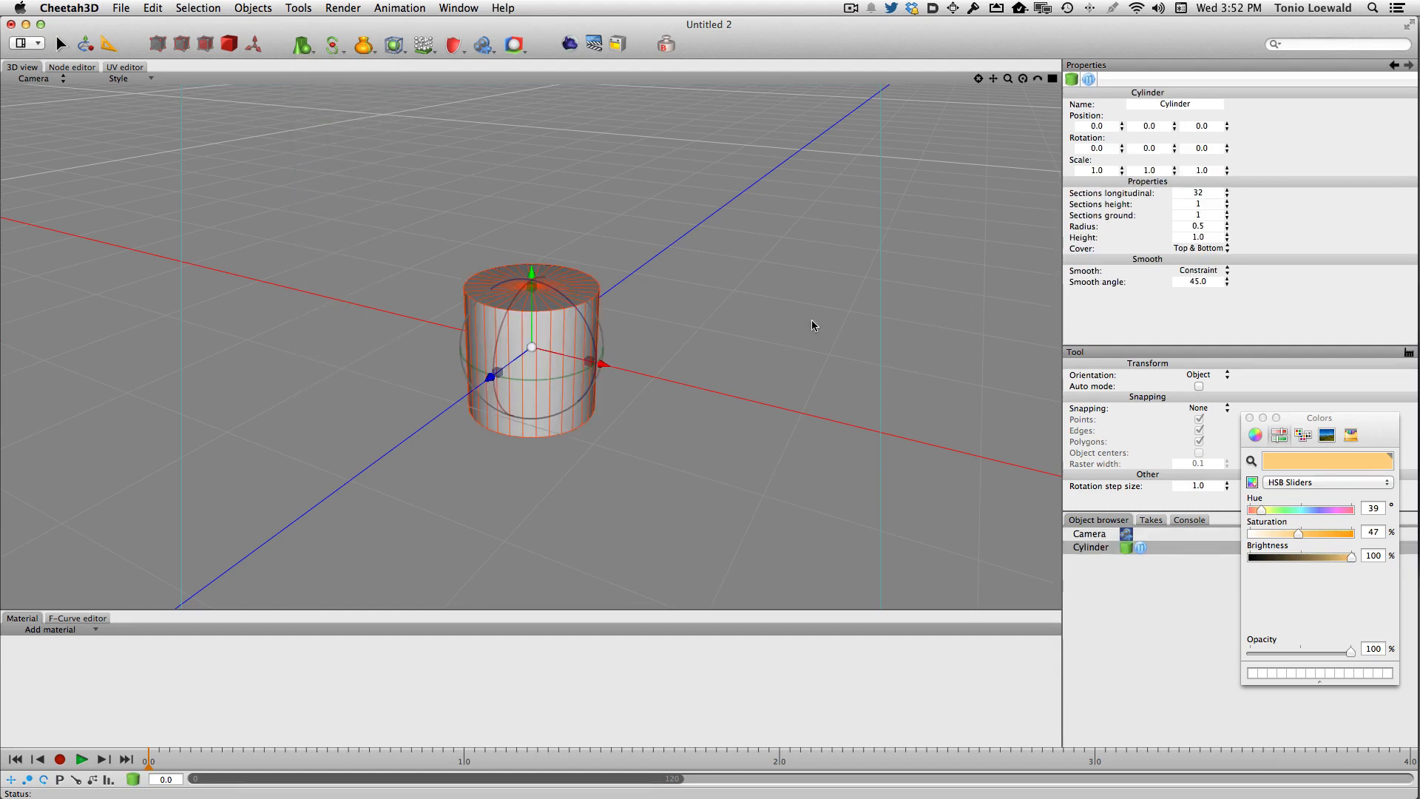
# - Convert the cylinder into an editable polygon object
pyautogui.keyDown('alt'); pyautogui.moveTo(811, 320); pyautogui.dragTo(815, 296); pyautogui.keyUp('alt')
pyautogui.keyDown('alt'); pyautogui.moveTo(1018, 528); pyautogui.dragTo(762, 349); pyautogui.keyUp('alt')
pyautogui.doubleClick(1124, 548)
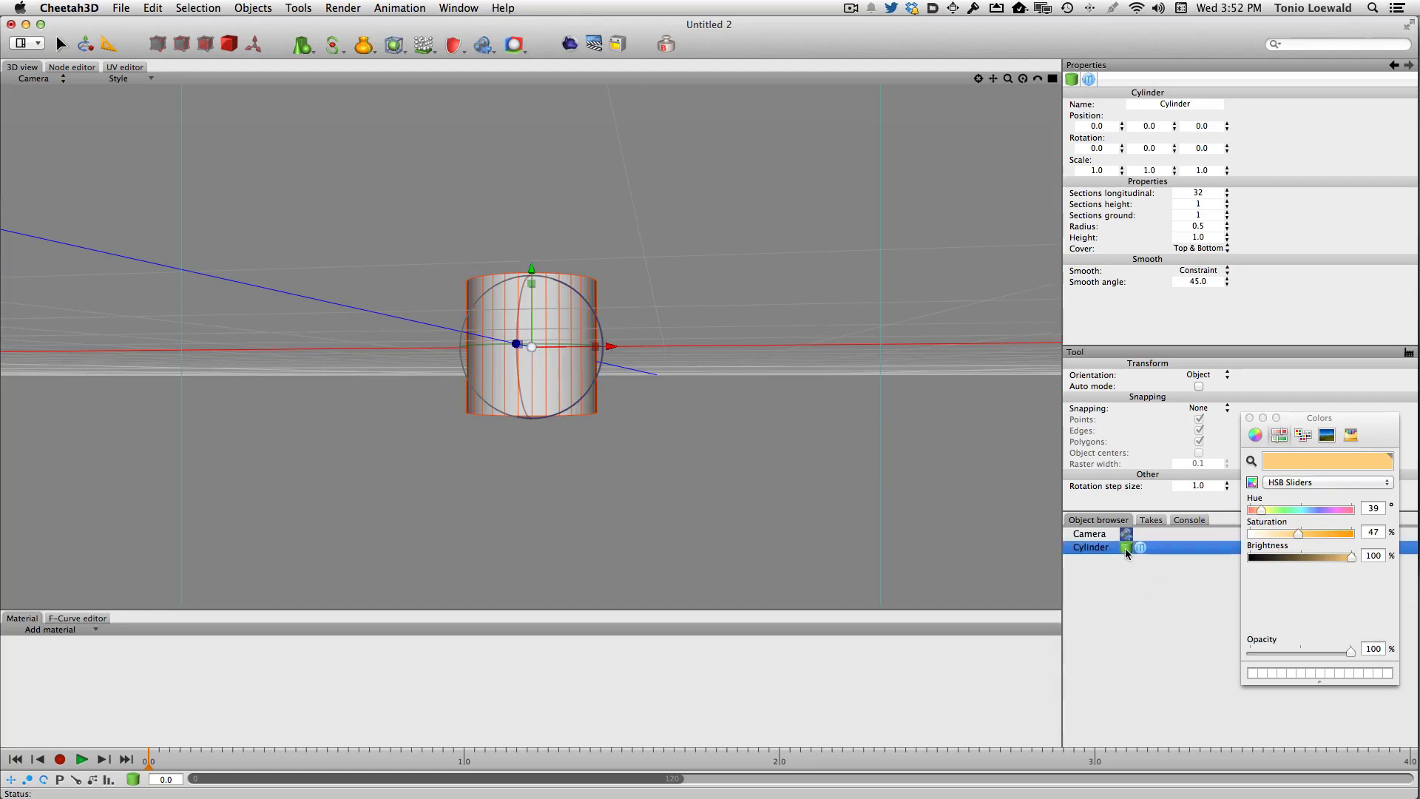
# - Select the cylinder's top cap polygons and delete them to open the top
pyautogui.keyDown('alt'); pyautogui.moveTo(840, 388); pyautogui.dragTo(809, 429); pyautogui.keyUp('alt')
pyautogui.moveTo(546, 306)
pyautogui.mouseDown()
pyautogui.moveTo(524, 280)
pyautogui.moveTo(548, 306)
pyautogui.mouseUp()
pyautogui.keyDown('alt'); pyautogui.moveTo(693, 324); pyautogui.dragTo(606, 370); pyautogui.keyUp('alt')
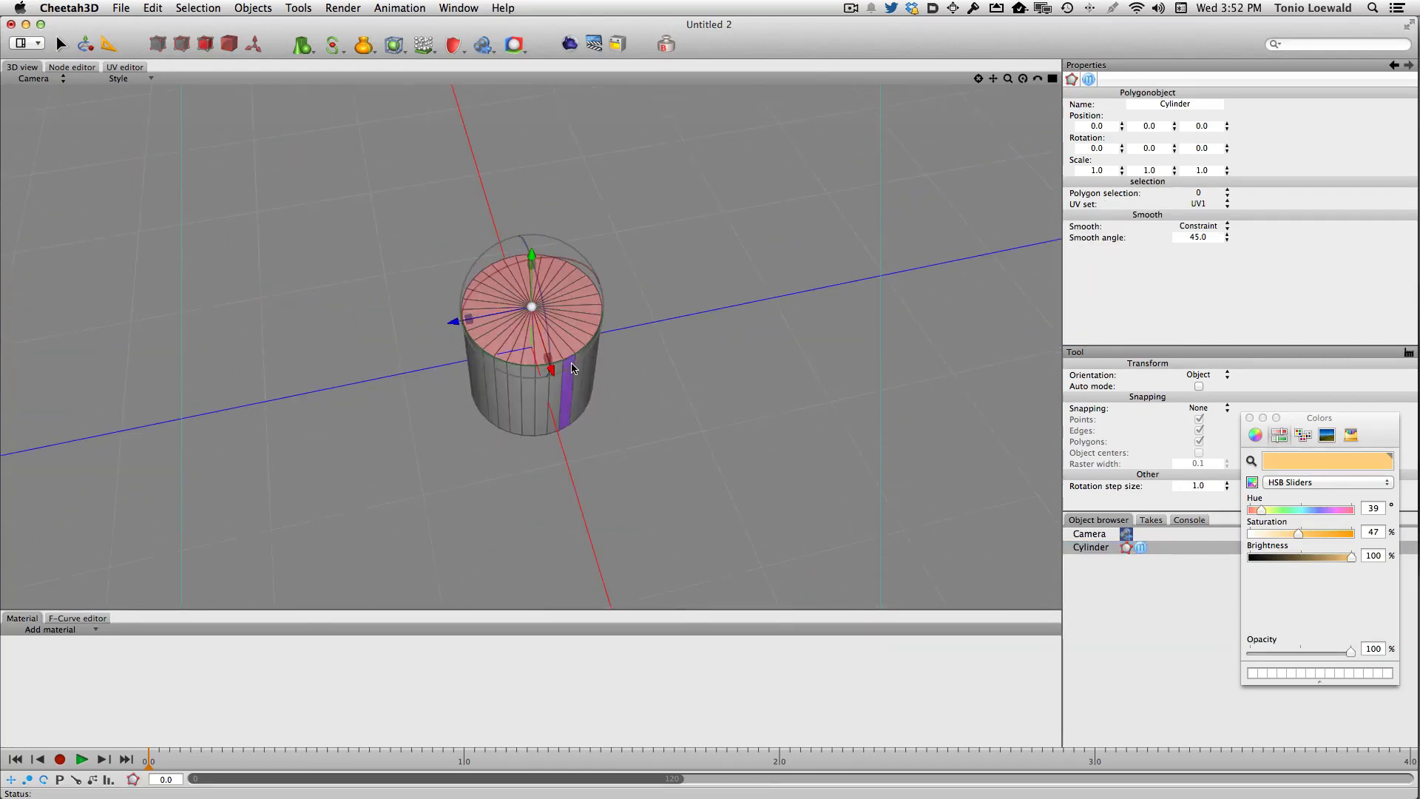
pyautogui.press('Delete')
# - Add a Shell modifier to the open cylinder to give its walls thickness
pyautogui.click(393, 46)
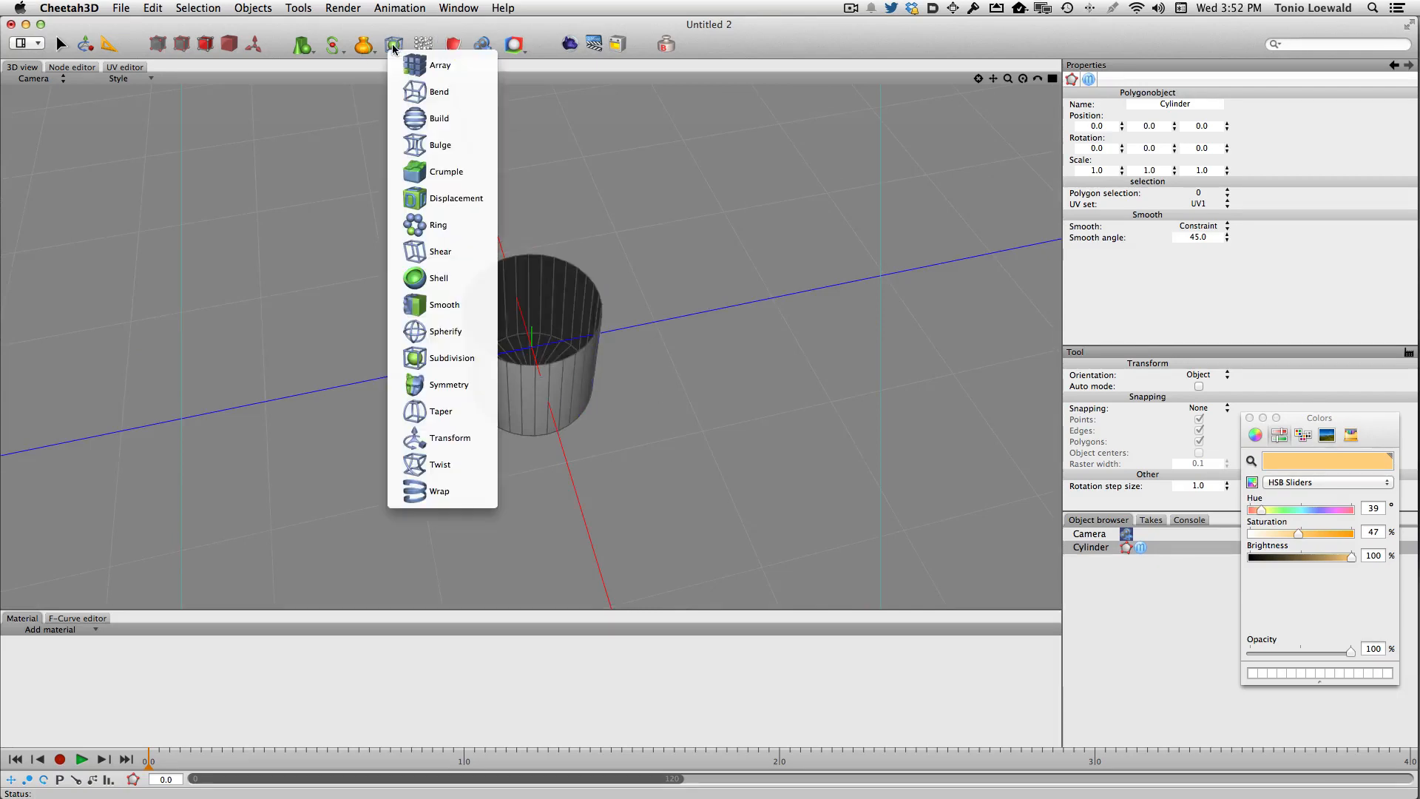
pyautogui.click(431, 287)
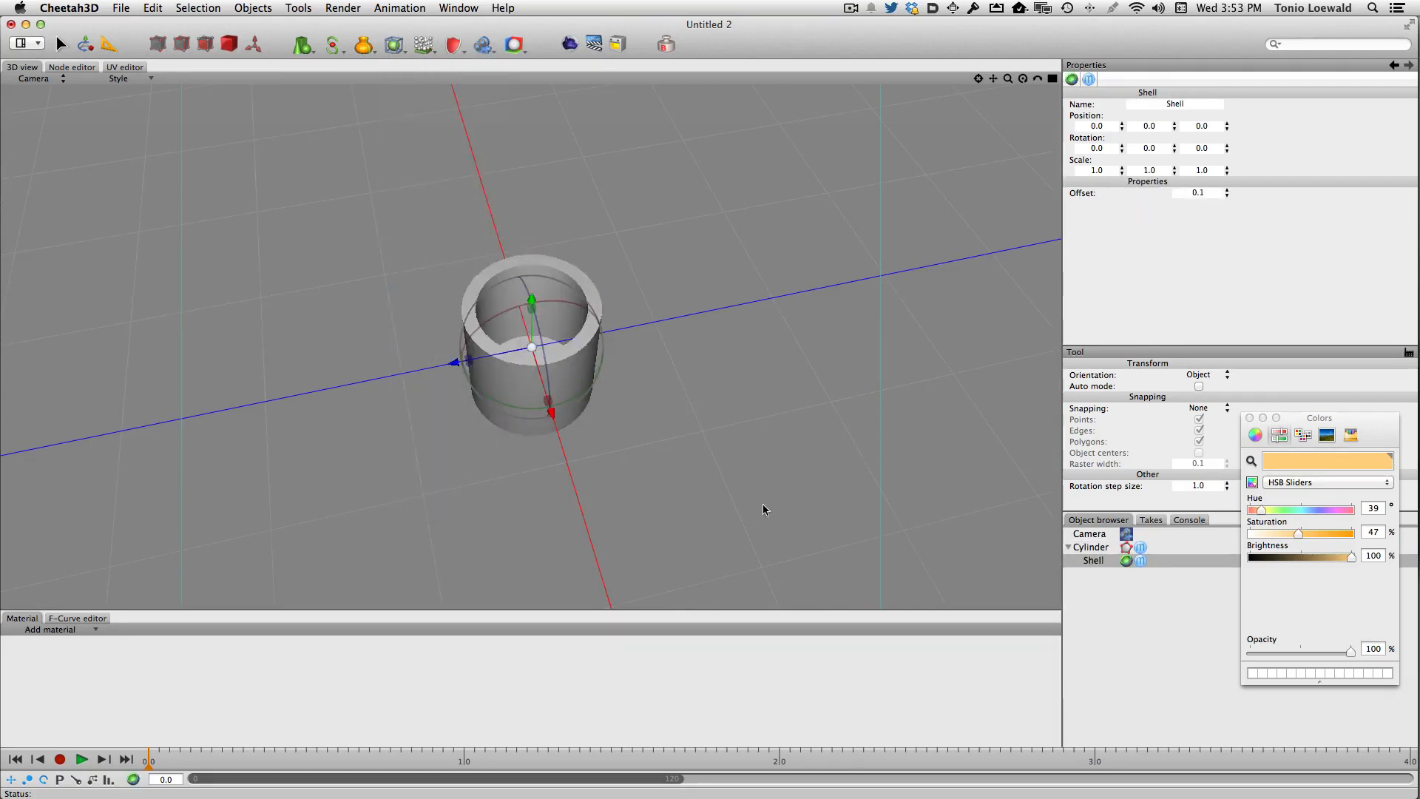
pyautogui.keyDown('alt'); pyautogui.moveTo(764, 508); pyautogui.dragTo(848, 565); pyautogui.keyUp('alt')
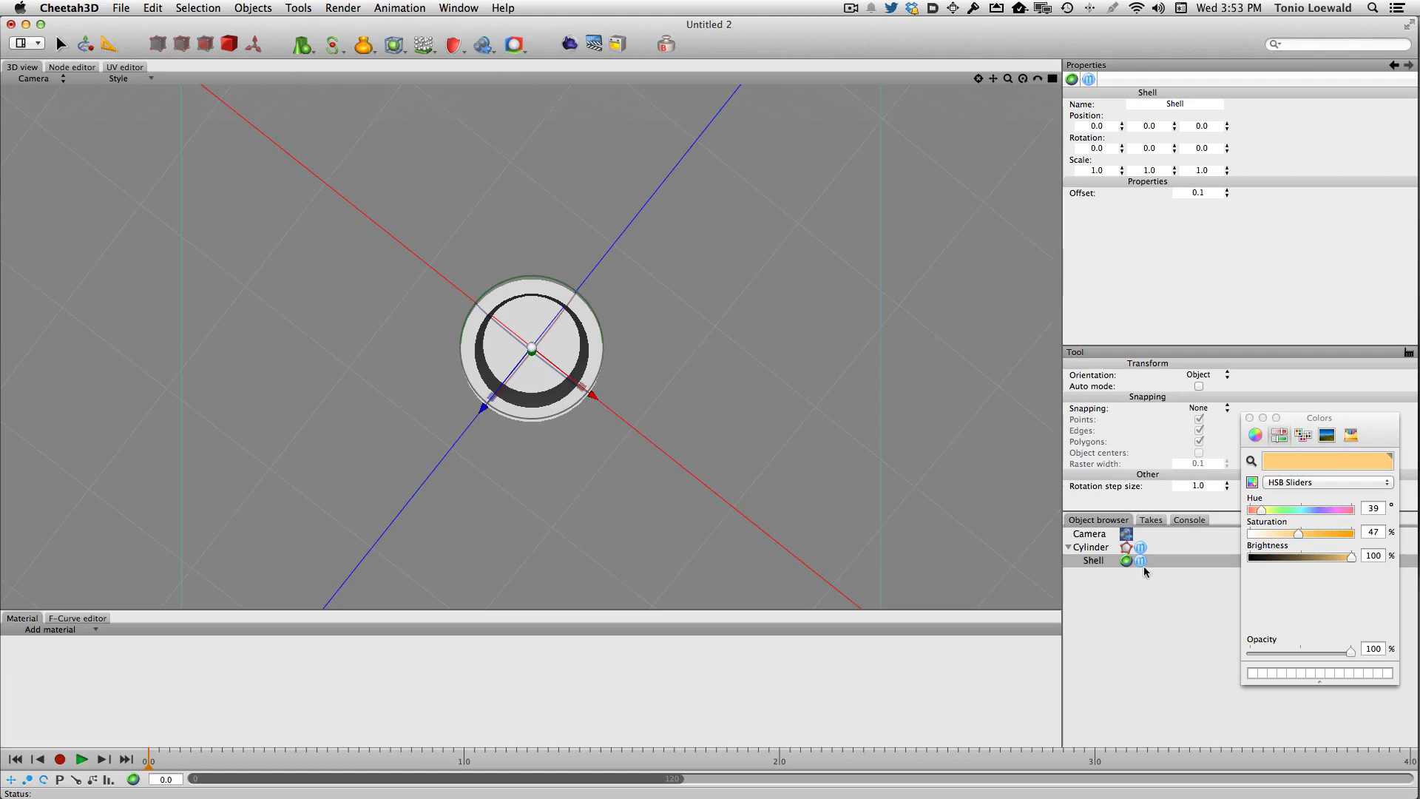
# - Create a Glass material and assign it to the cylinder
pyautogui.click(1109, 546)
pyautogui.keyDown('alt'); pyautogui.moveTo(789, 437); pyautogui.dragTo(797, 339); pyautogui.keyUp('alt')
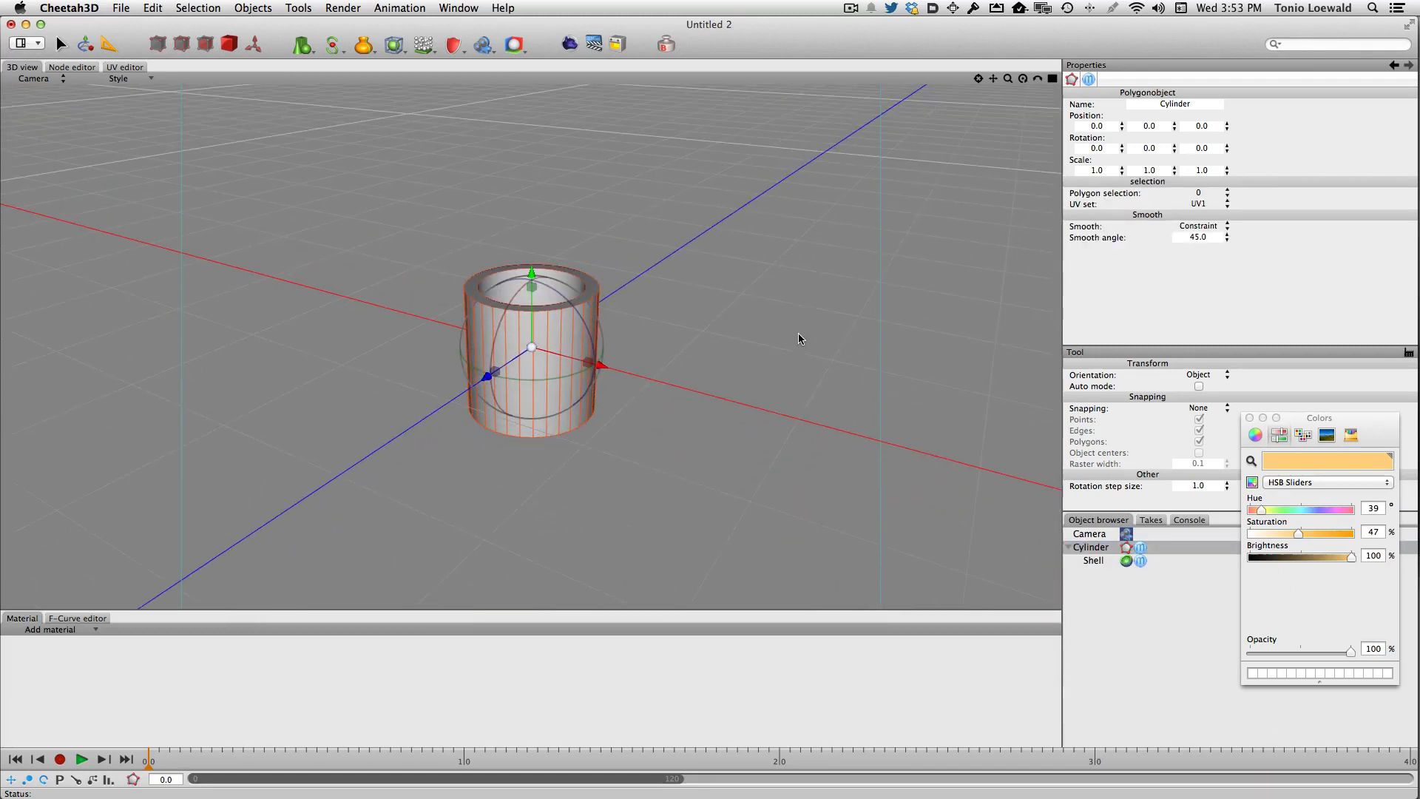
pyautogui.scroll(2, 791, 340)
pyautogui.click(34, 629)
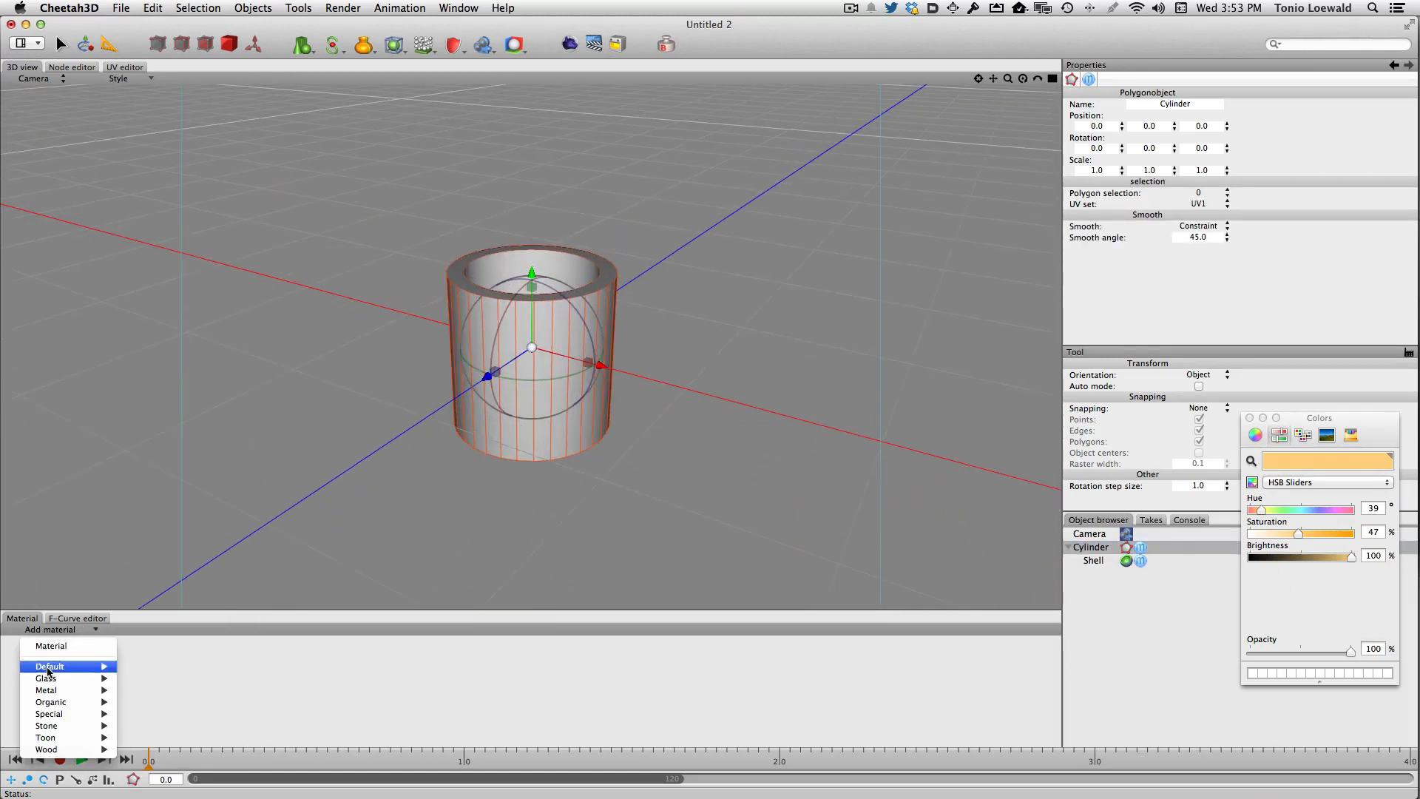
pyautogui.moveTo(46, 678)
pyautogui.click(160, 716)
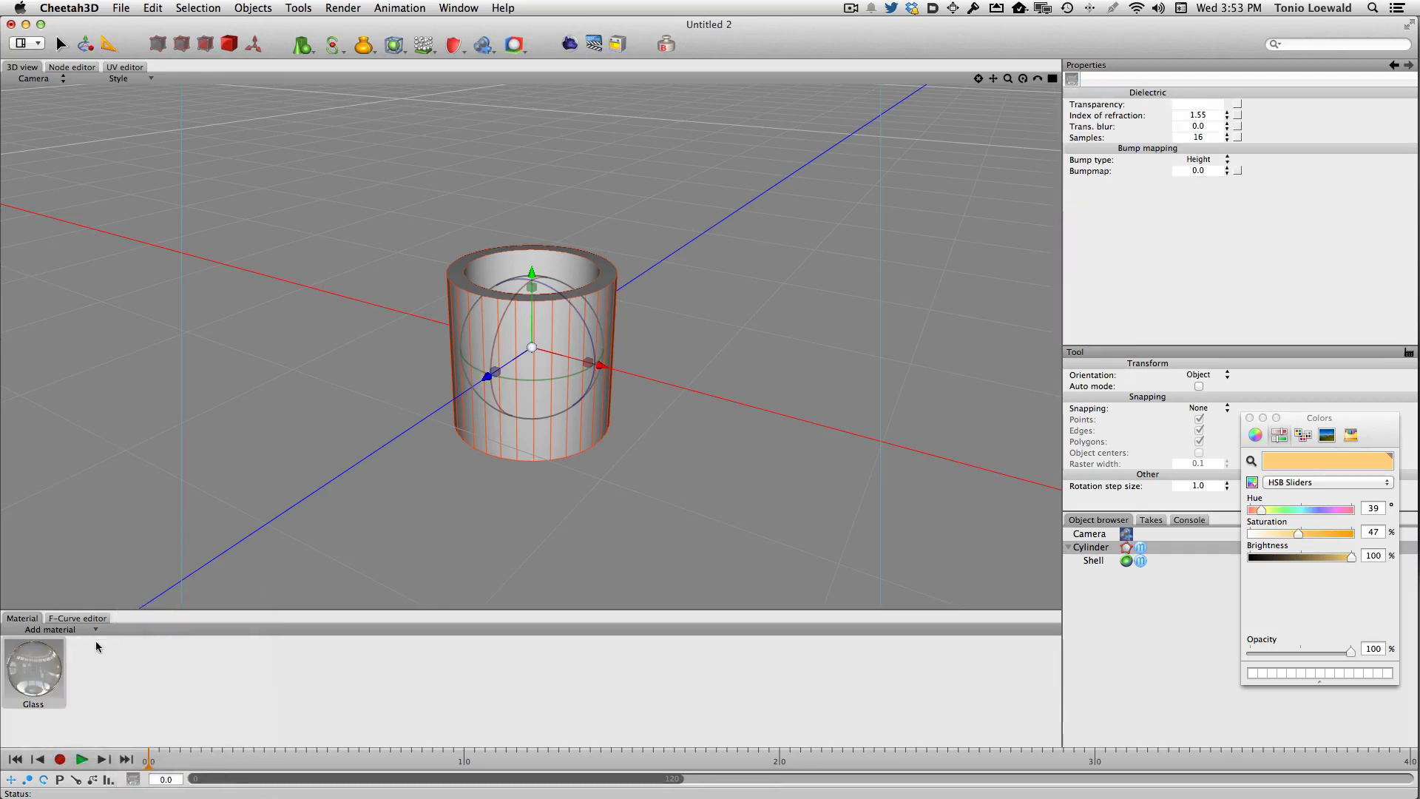
pyautogui.moveTo(56, 662); pyautogui.dragTo(535, 349)
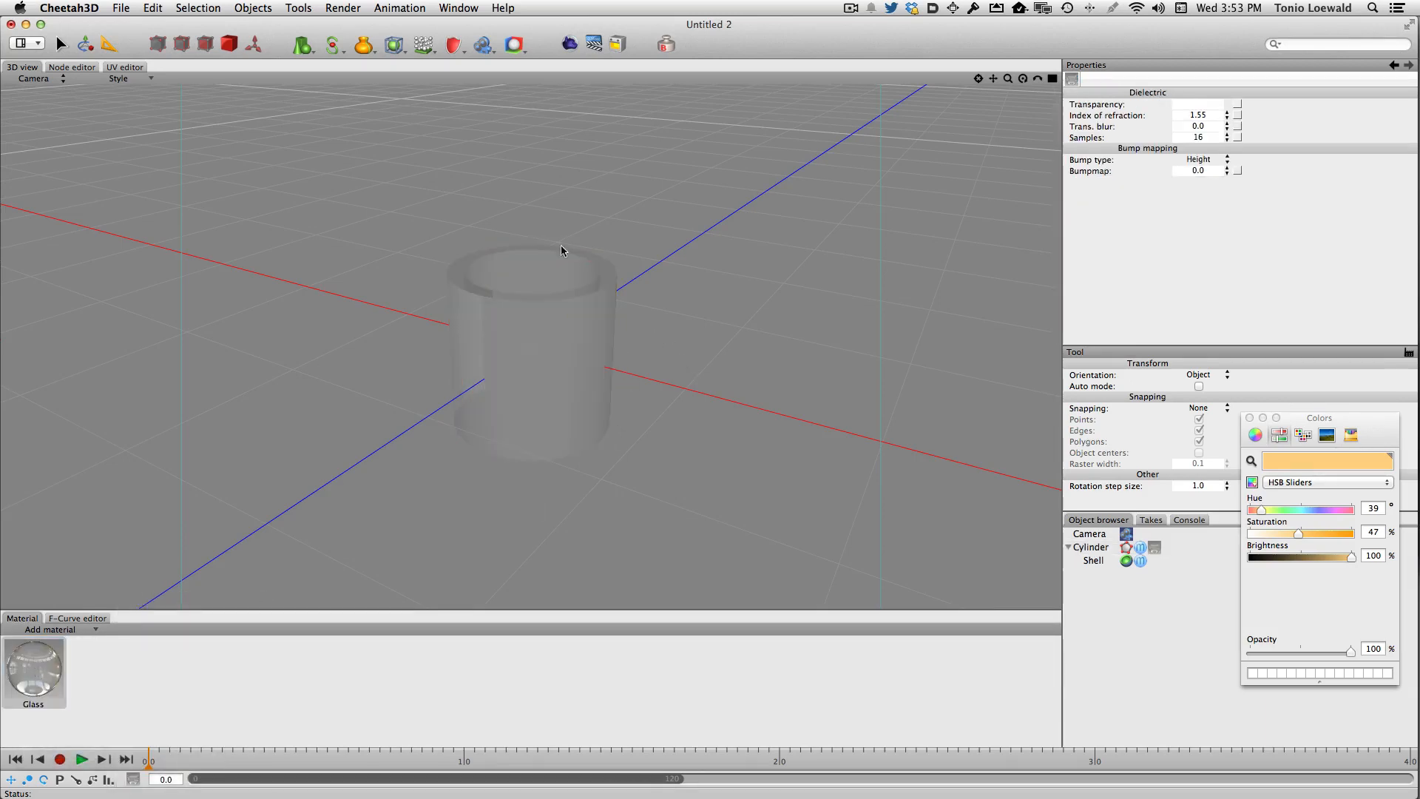
# - Add a plane and scale it uniformly to about 2.81 as a floor under the glass
pyautogui.click(301, 47)
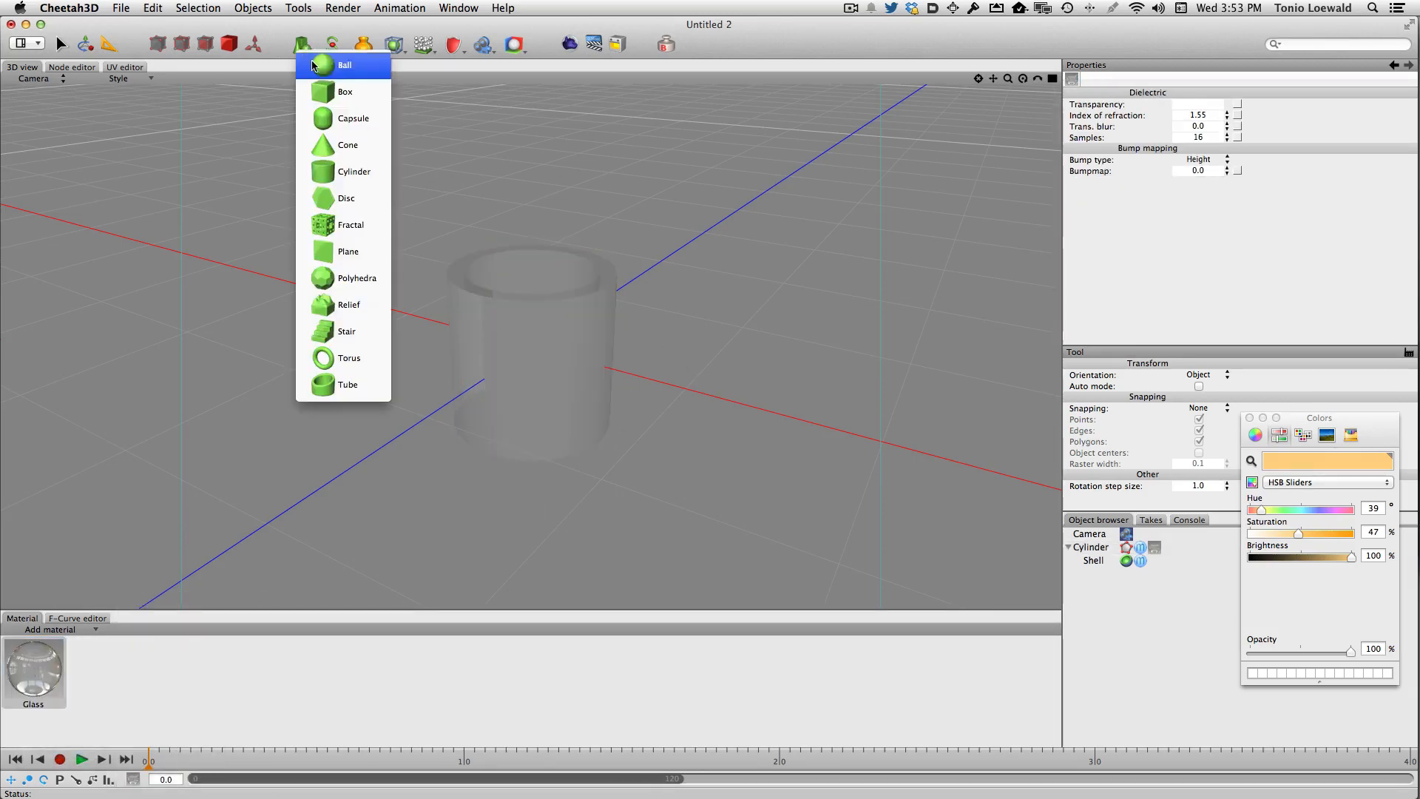
pyautogui.click(329, 252)
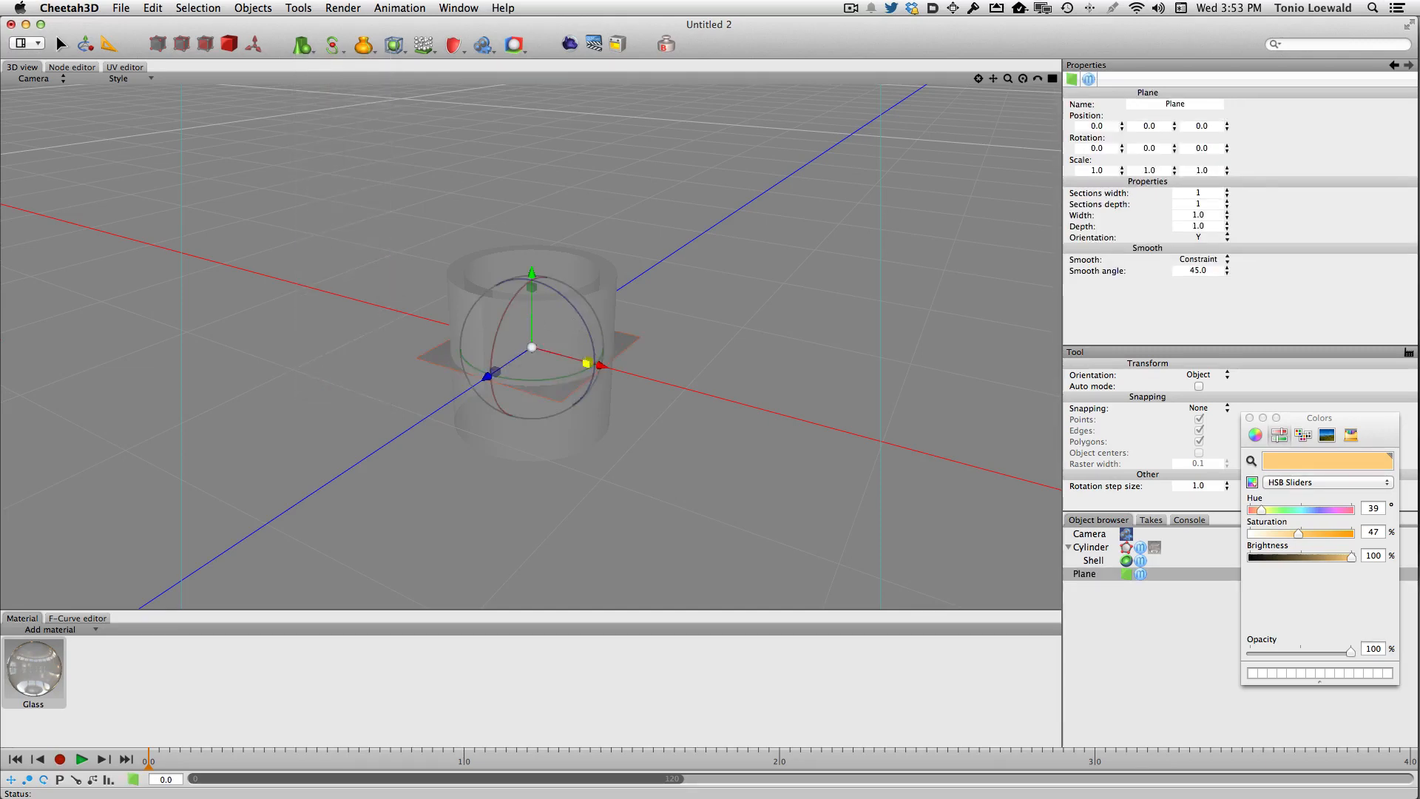
pyautogui.moveTo(533, 349); pyautogui.dragTo(614, 380)
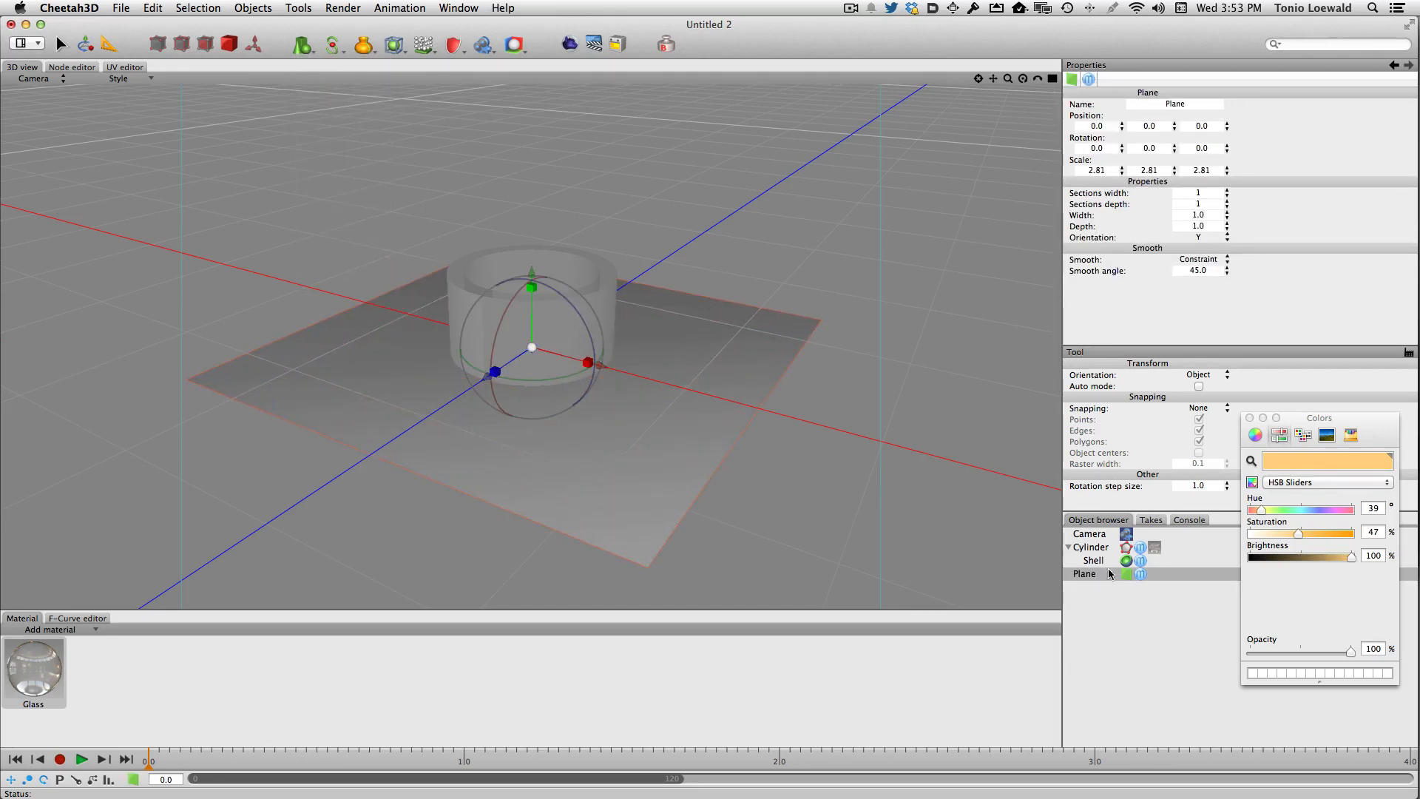
# - Raise the cylinder by setting its Y position to 0.5
pyautogui.click(1097, 547)
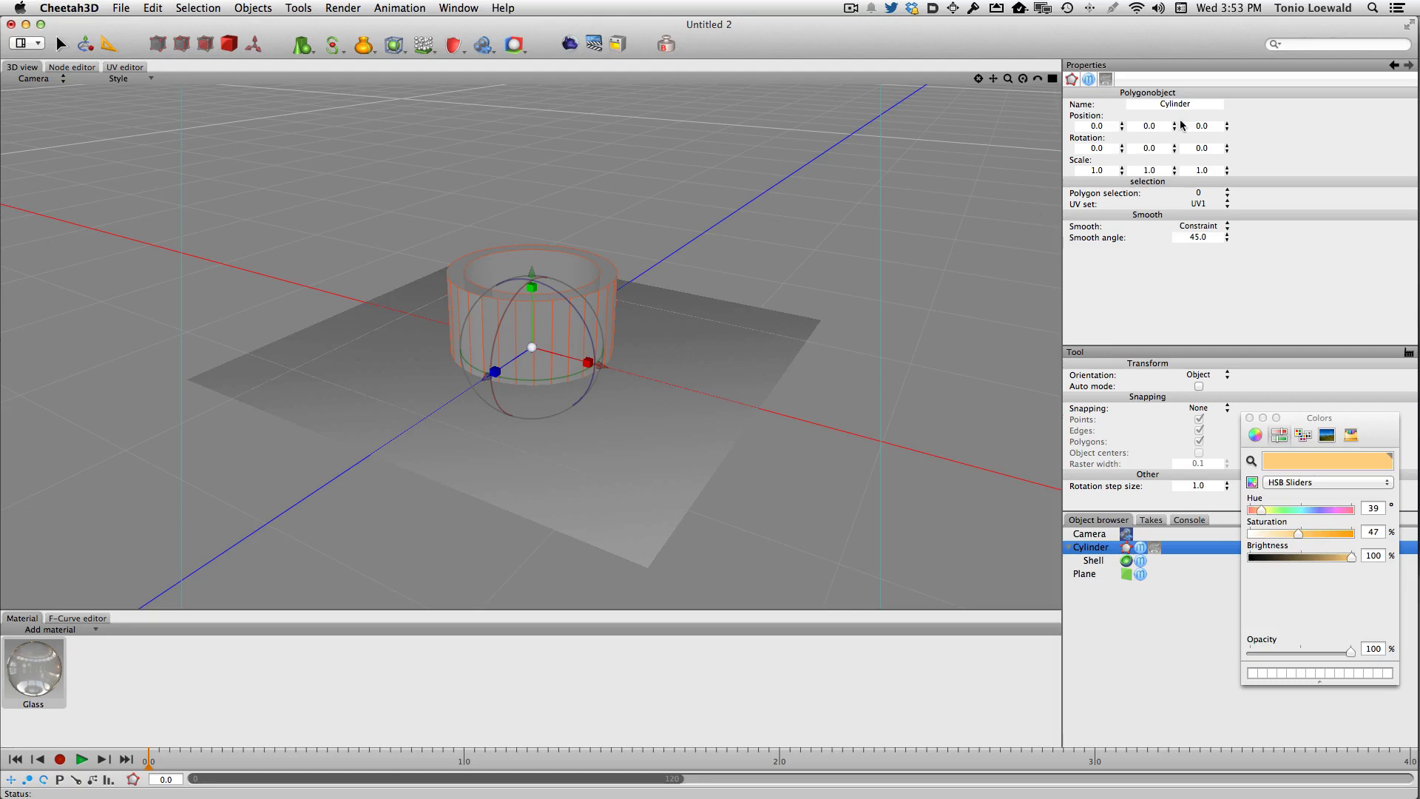
pyautogui.click(1155, 127)
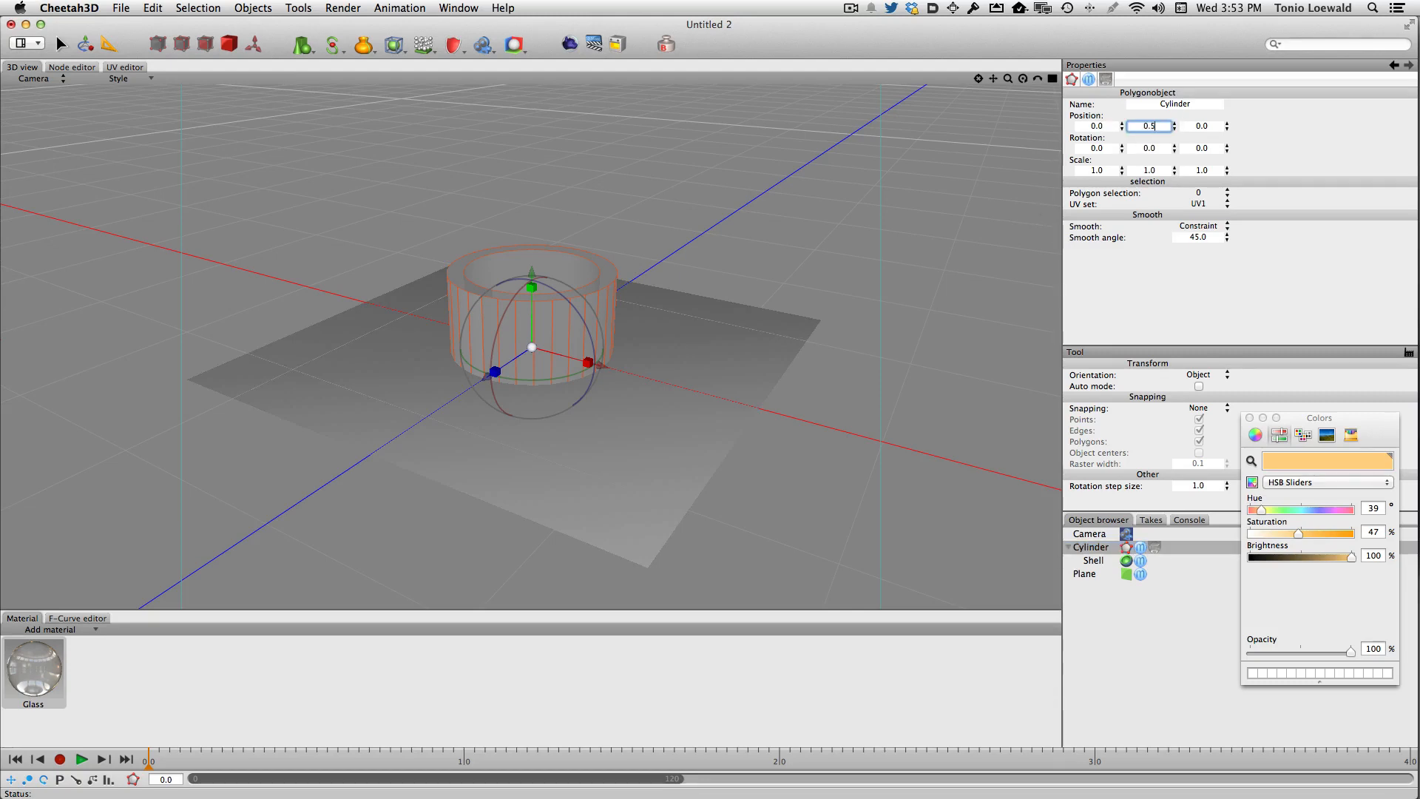
pyautogui.press('Return')
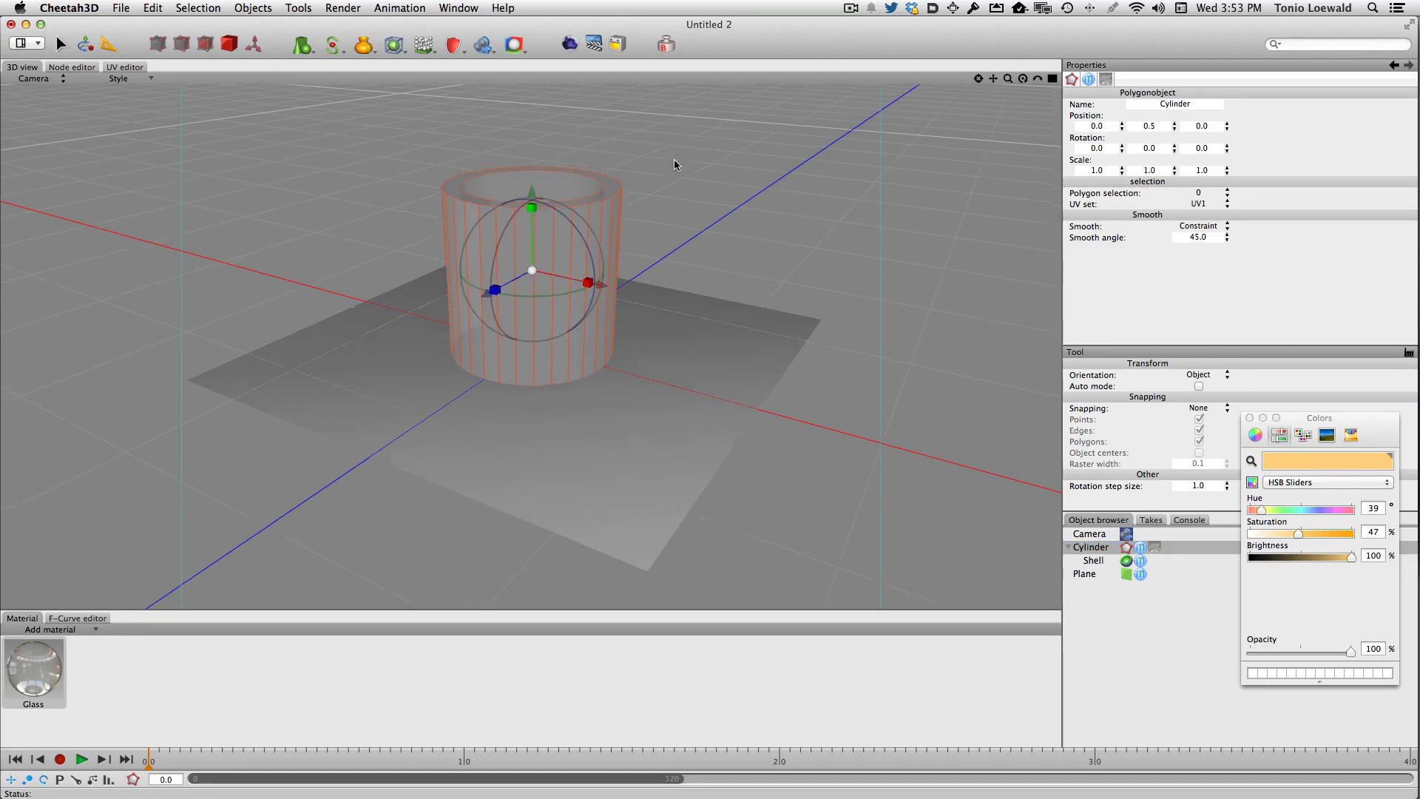
# - Add an HDRI tag to the camera
pyautogui.scroll(3, 673, 170)
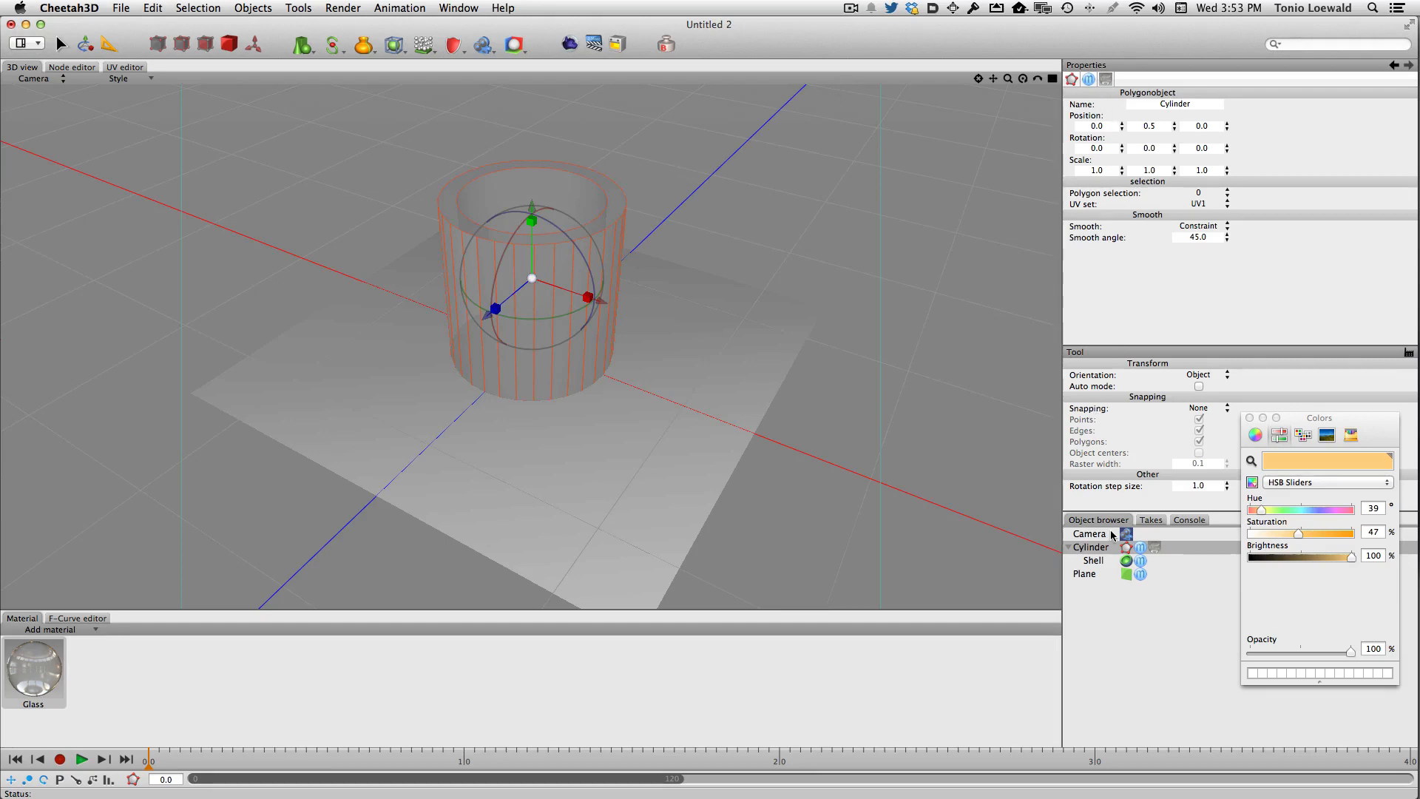
pyautogui.click(1091, 533)
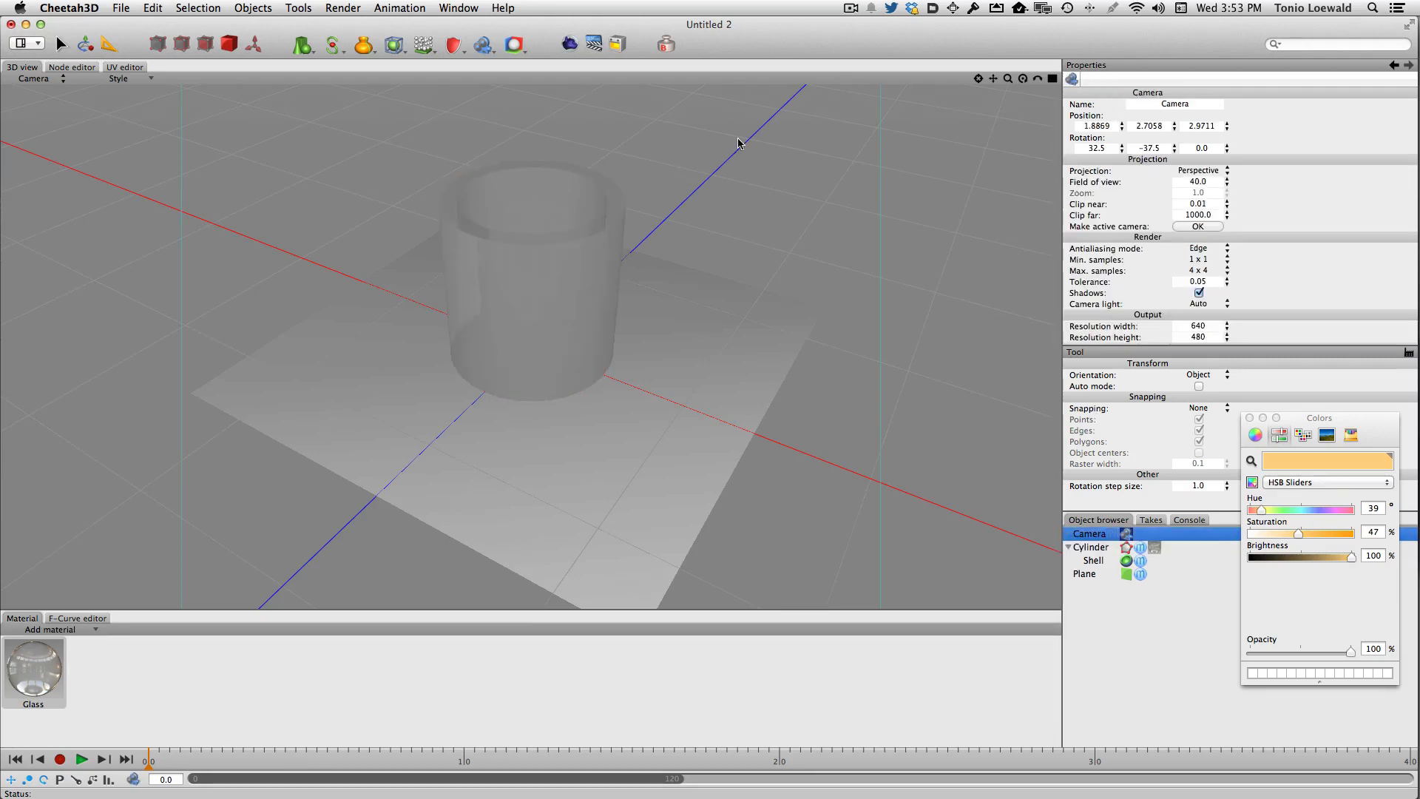
pyautogui.click(511, 45)
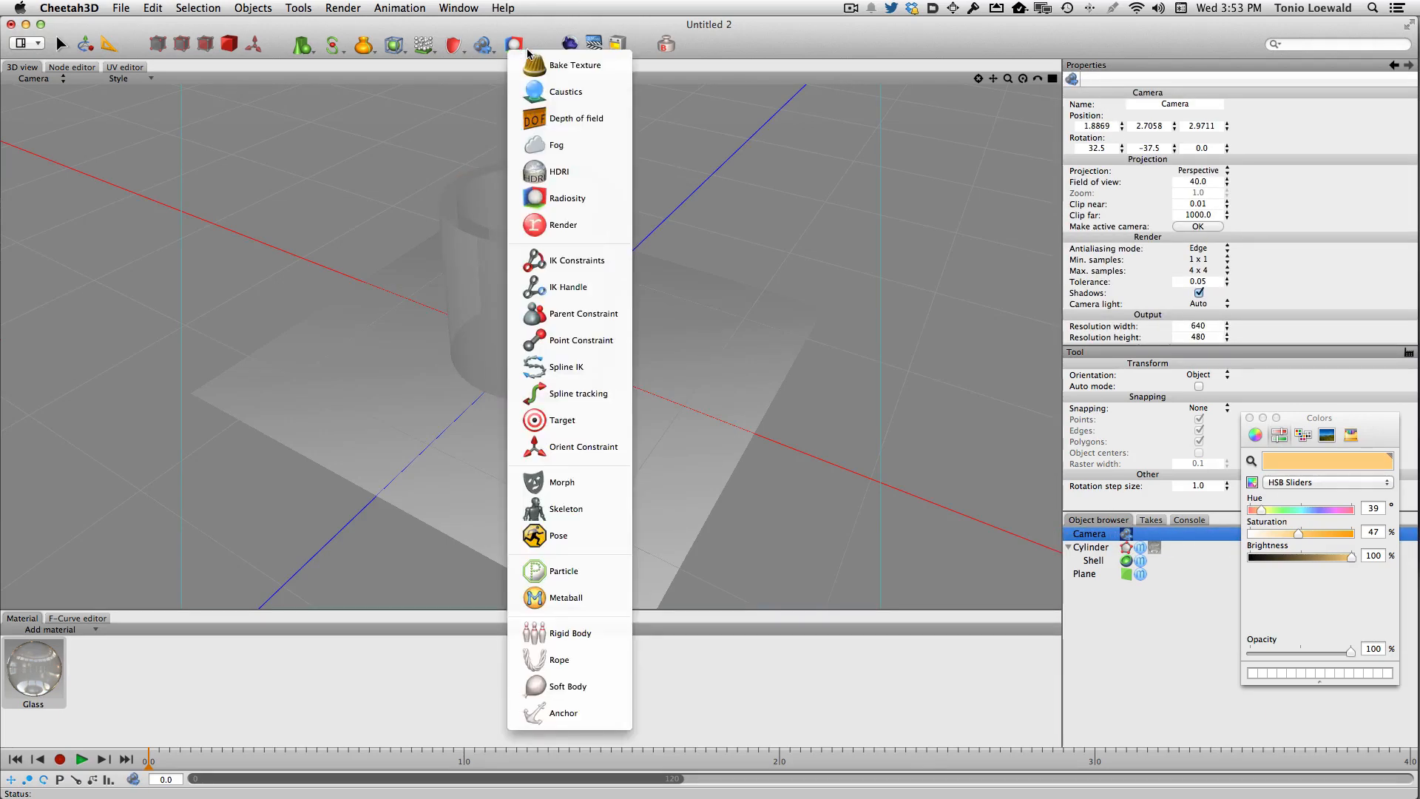
pyautogui.click(558, 172)
# - Add a Radiosity tag to the camera, set its type to Radiosity and enable Detail detection
pyautogui.click(513, 45)
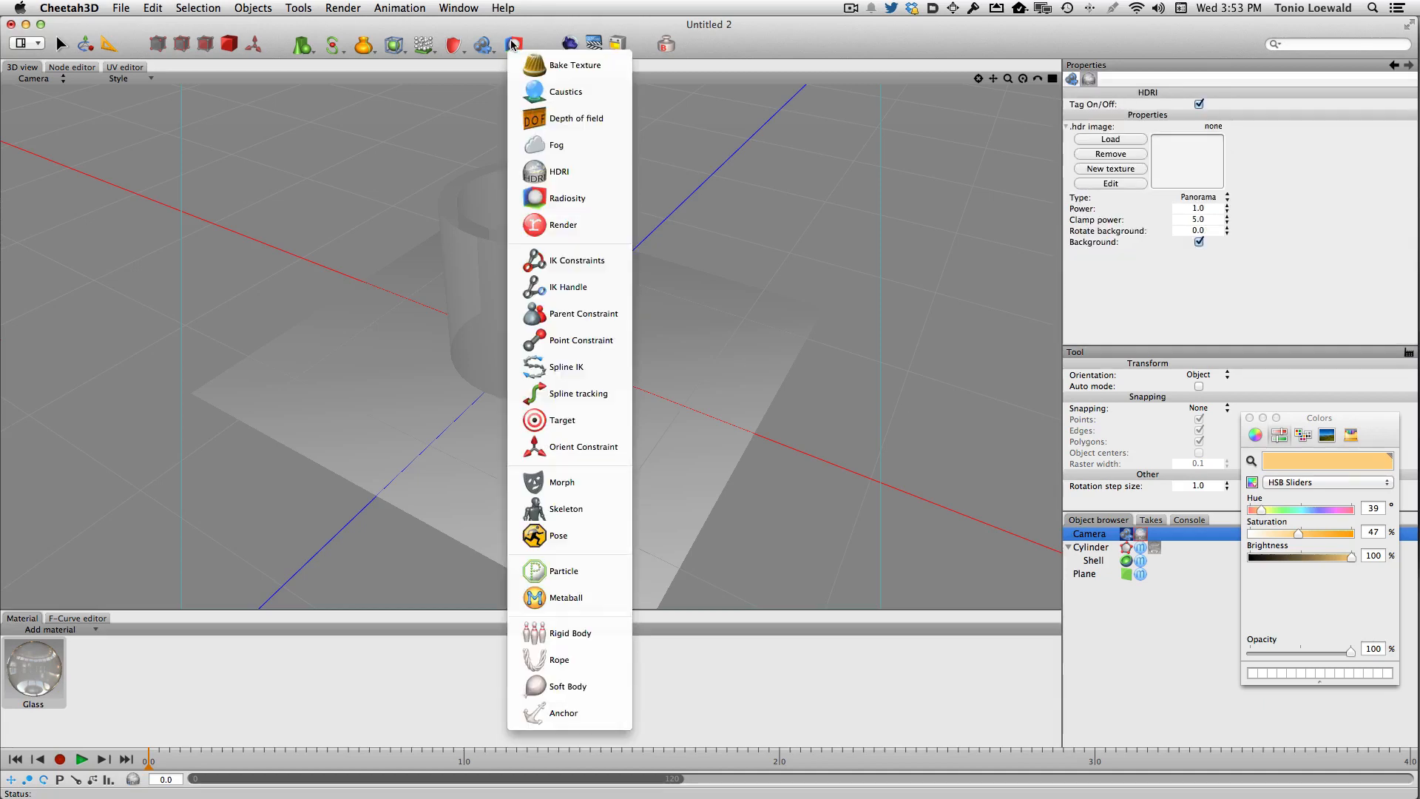
pyautogui.click(562, 198)
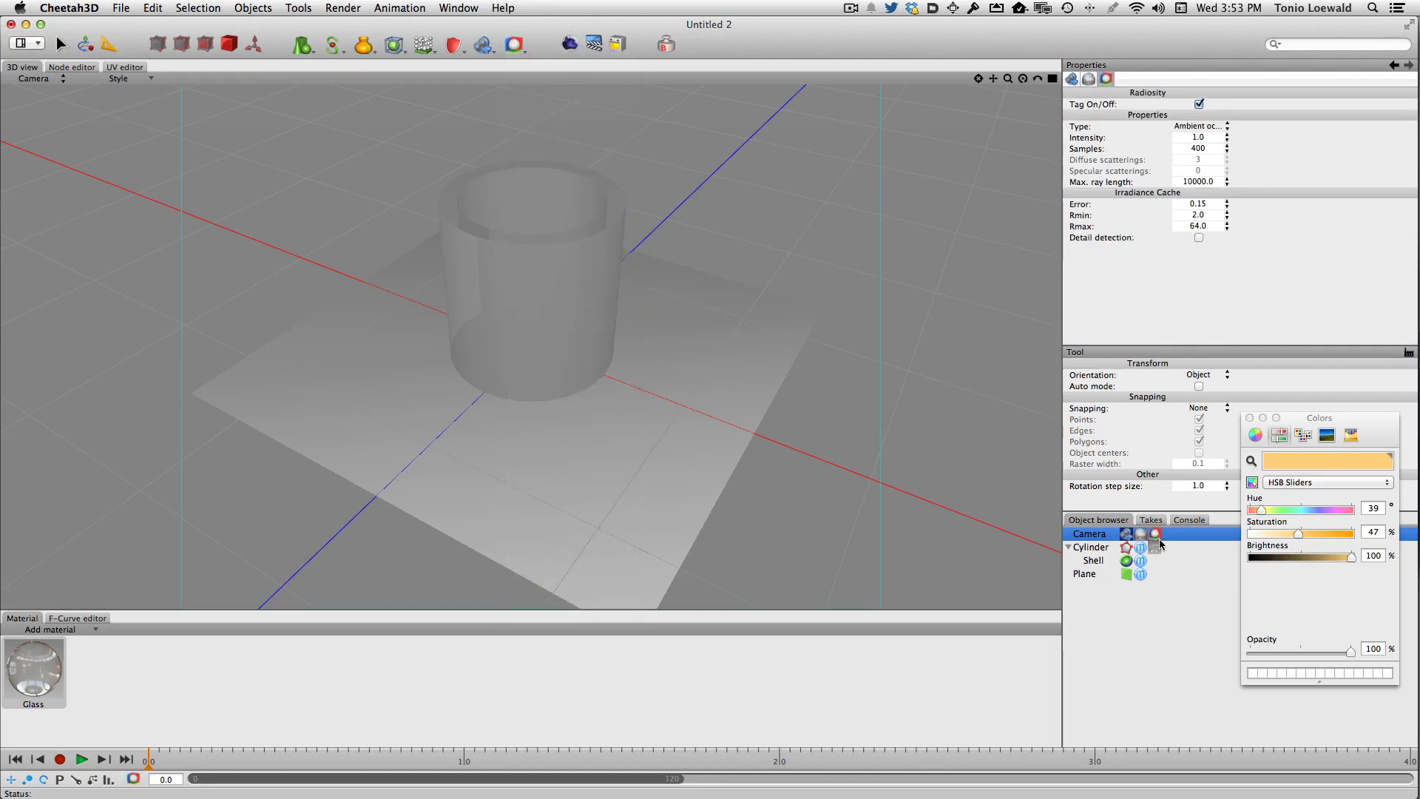
pyautogui.click(1199, 238)
pyautogui.click(1198, 126)
pyautogui.click(1198, 138)
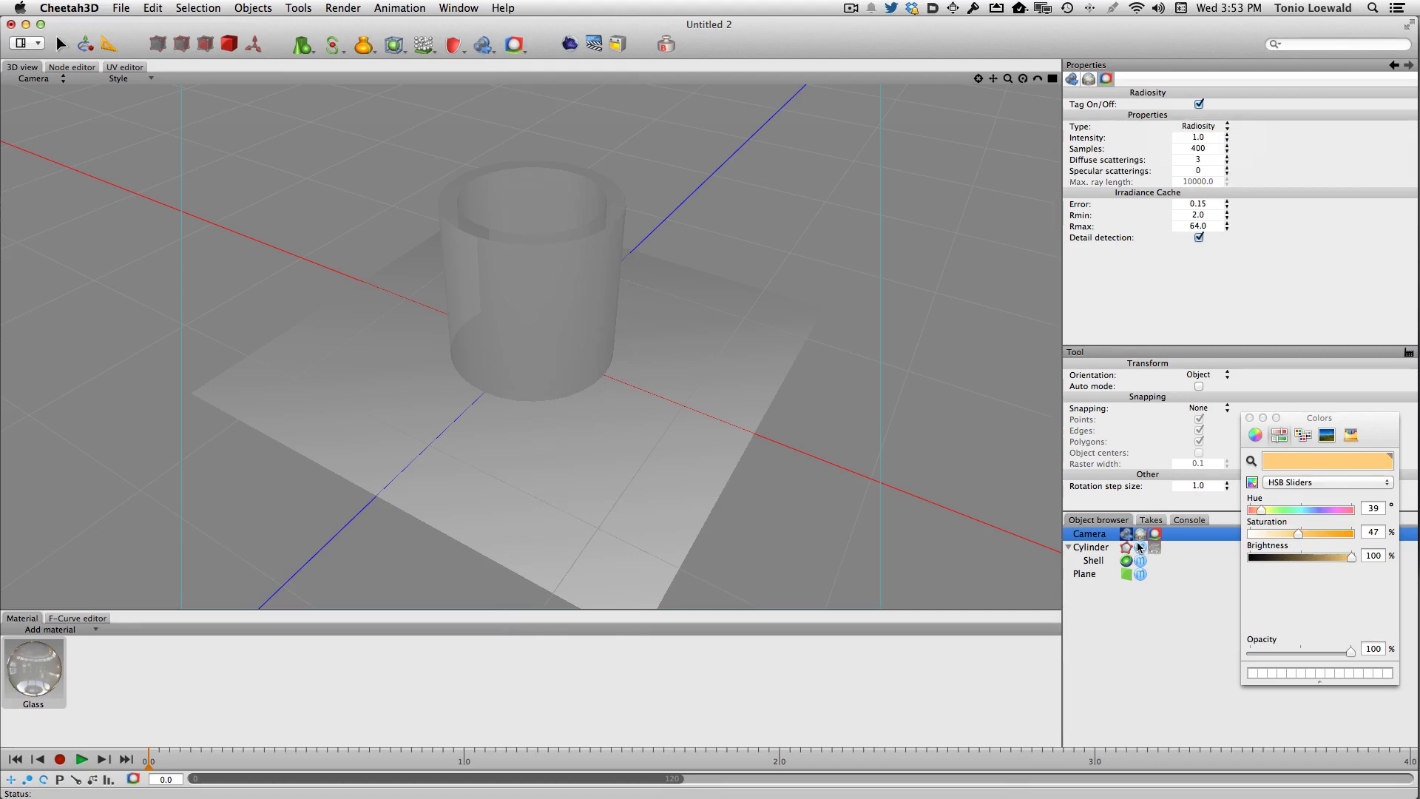
# - Load the image "faux hdri setup.hdr" into the camera's HDRI tag
pyautogui.click(1141, 534)
pyautogui.click(1110, 139)
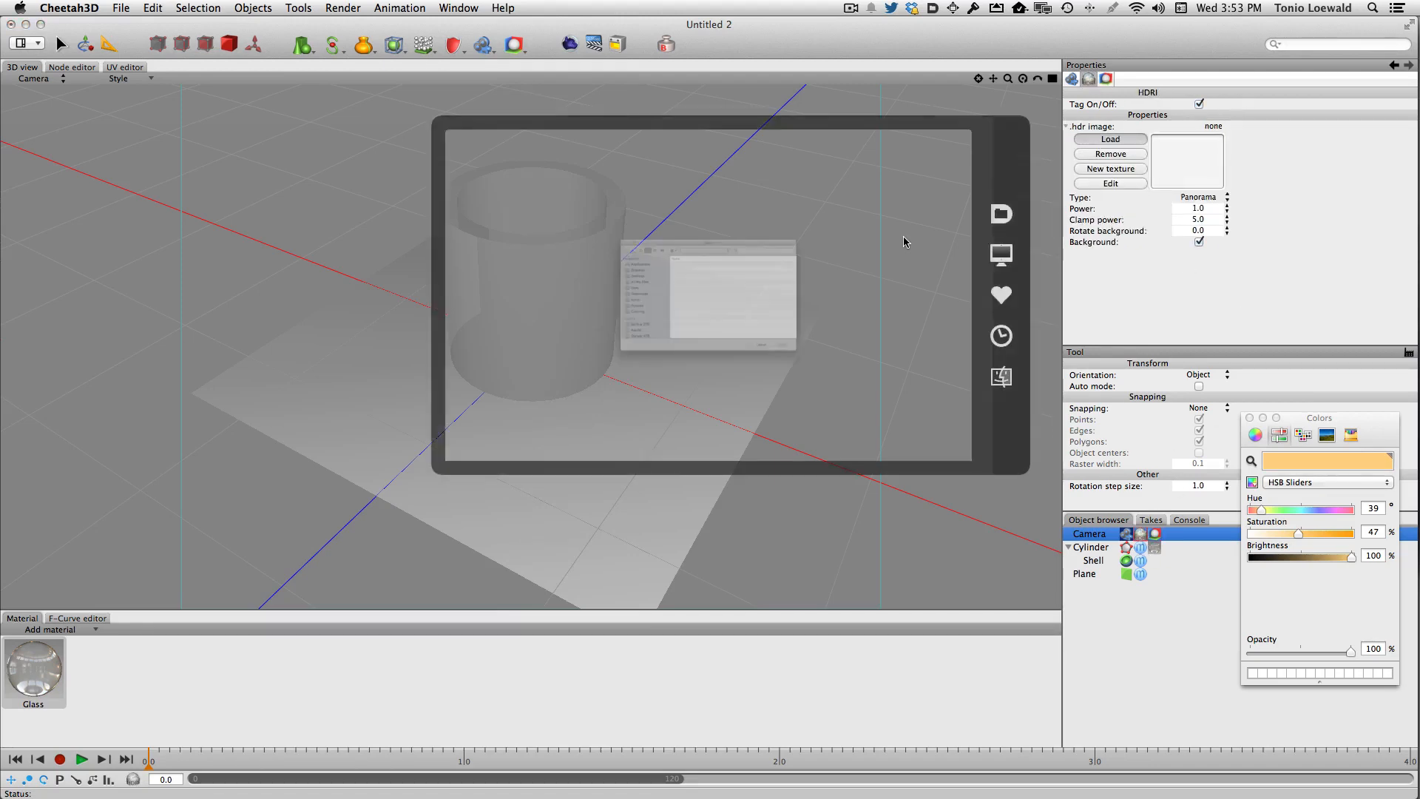
pyautogui.write('faux')
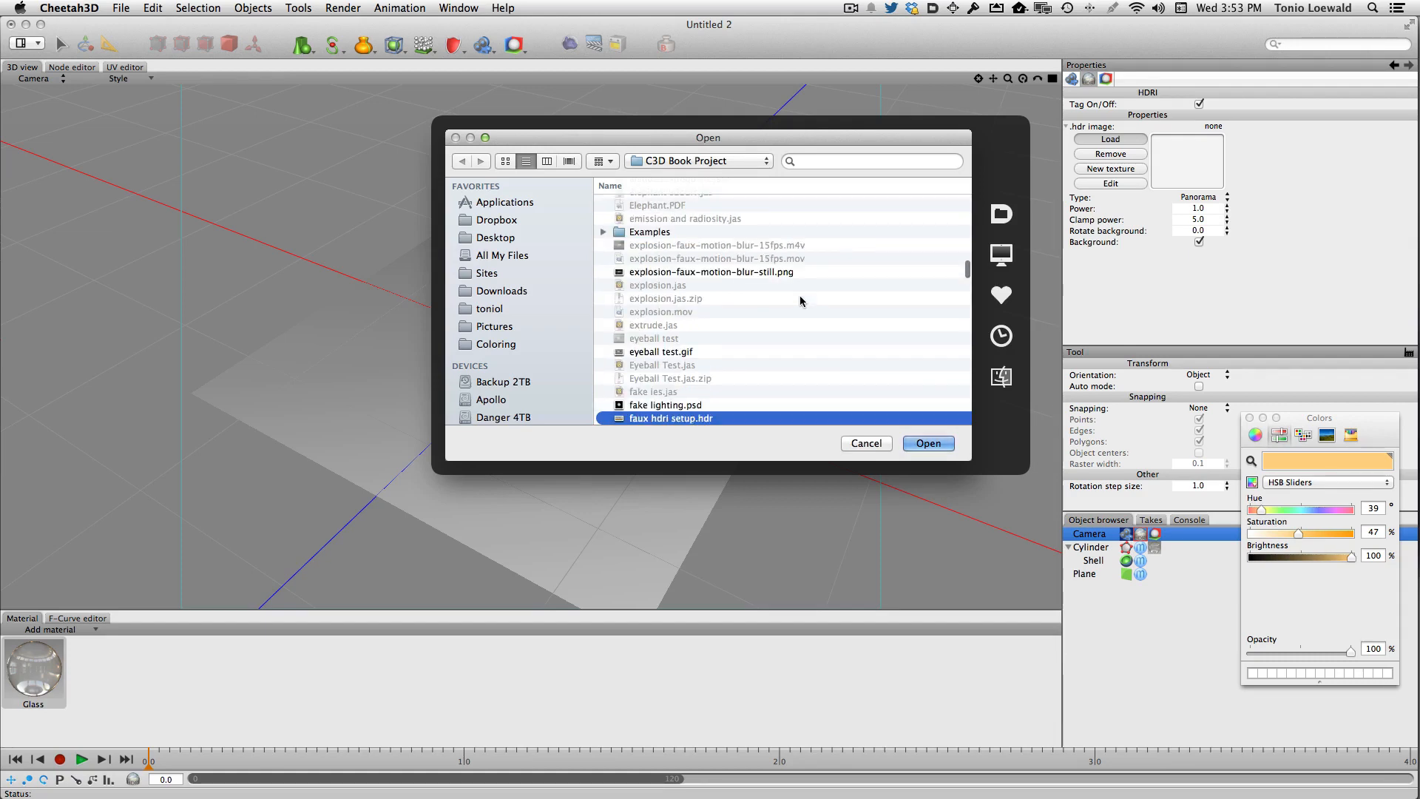
pyautogui.press('Return')
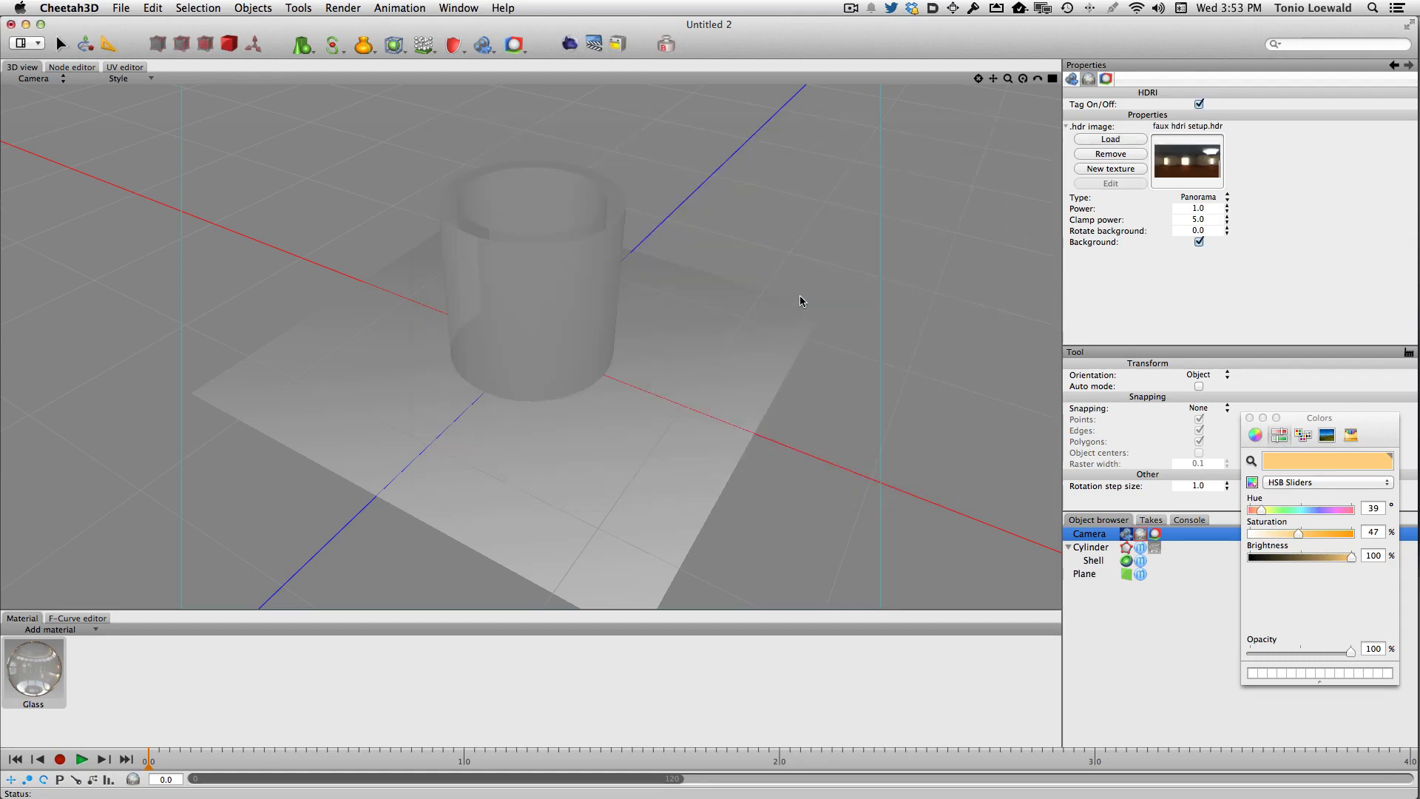
# - Set the HDRI power to 3 and turn off its Background option
pyautogui.click(1199, 208)
pyautogui.write('3')
pyautogui.press('Tab')
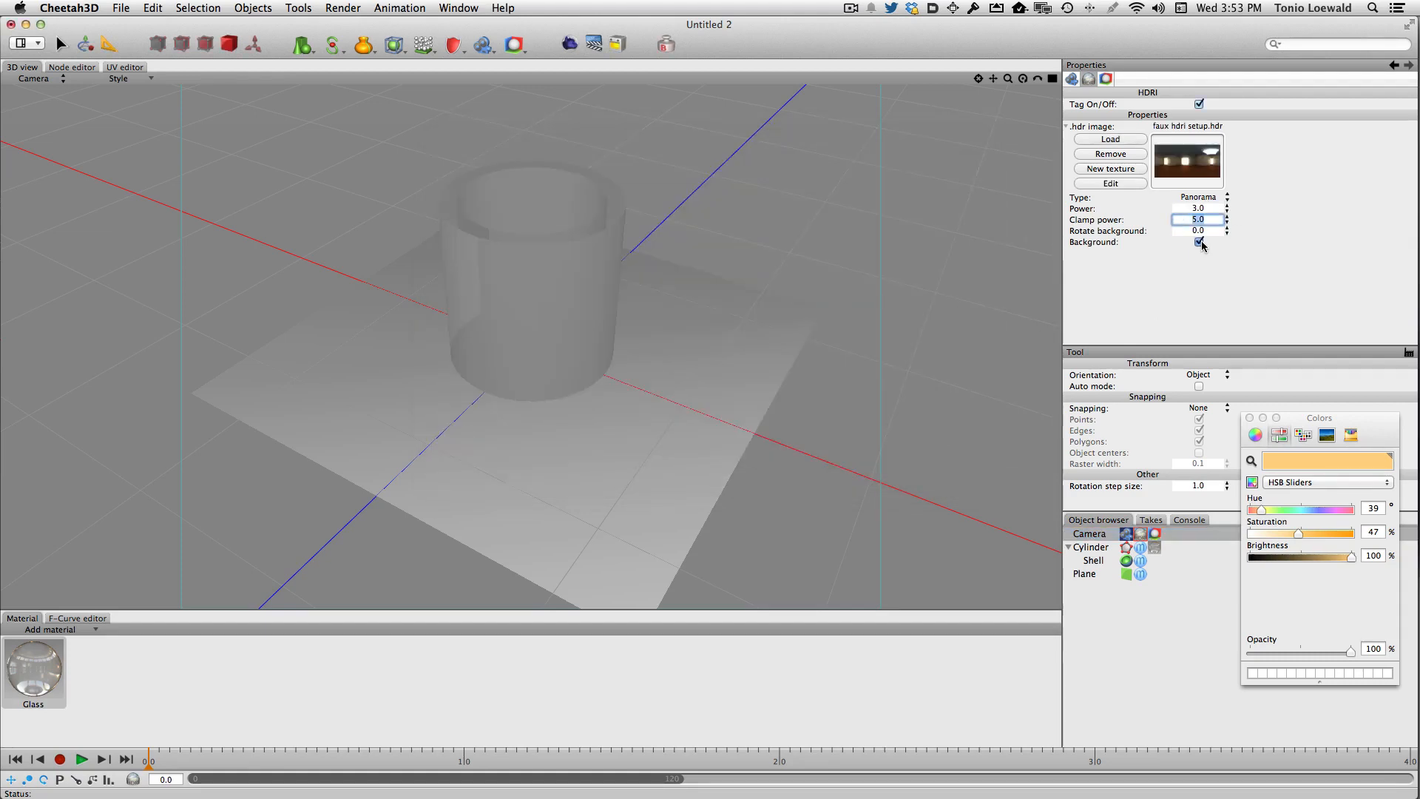
pyautogui.click(1201, 242)
# - Render the scene and close the render manager
pyautogui.scroll(-5, 587, 208)
pyautogui.click(570, 43)
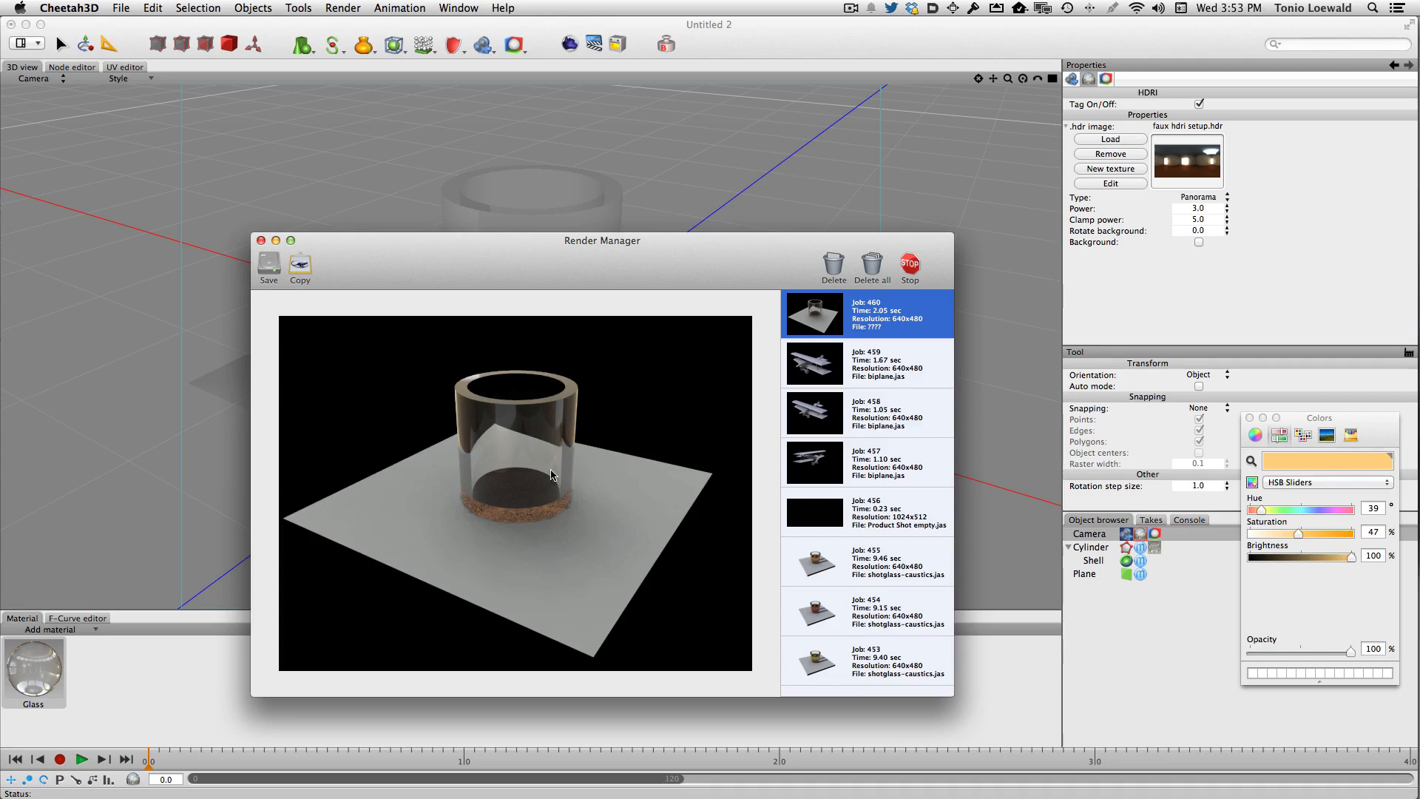
pyautogui.press('super+w')
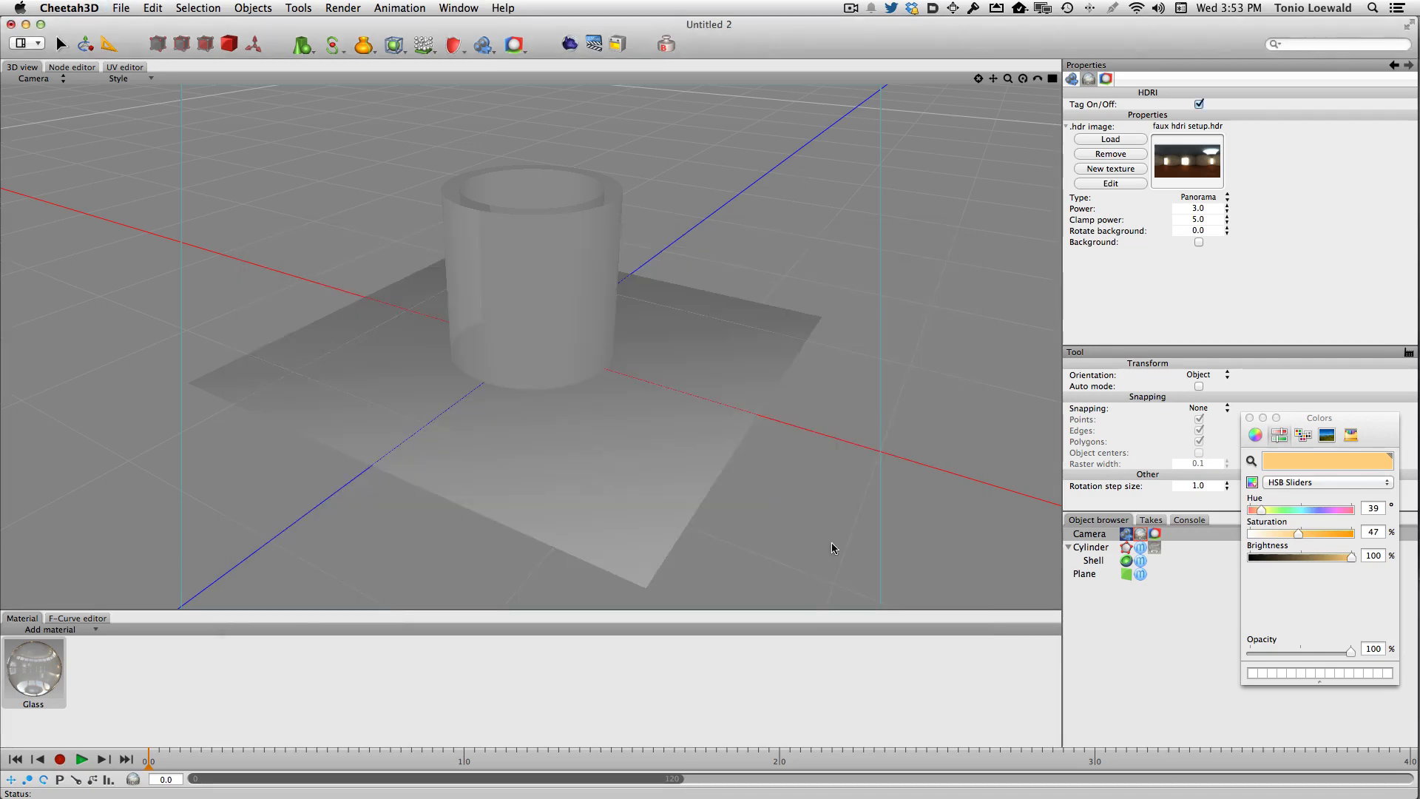
# - Set the cylinder's Y position to 0.51
pyautogui.click(1109, 547)
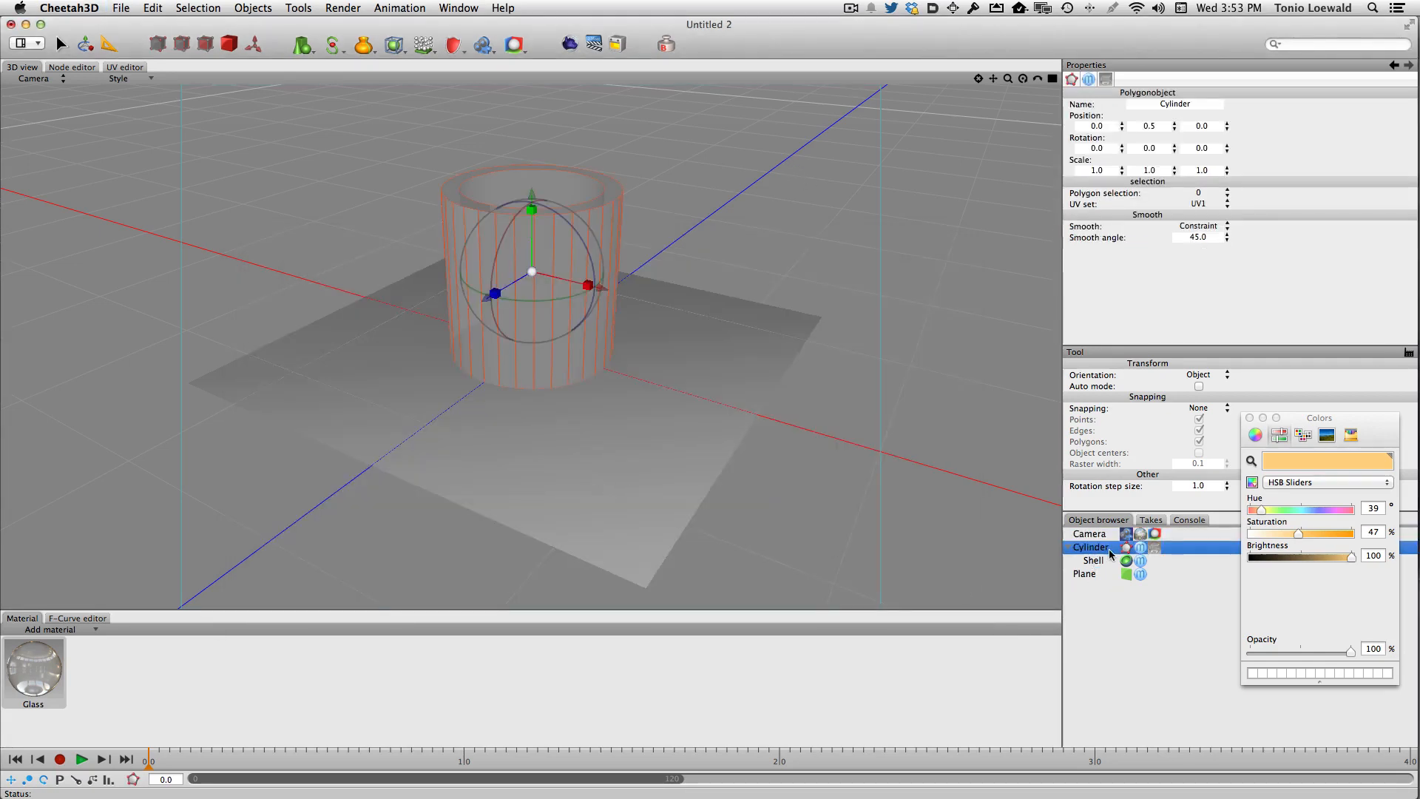
pyautogui.click(1154, 126)
pyautogui.write('1')
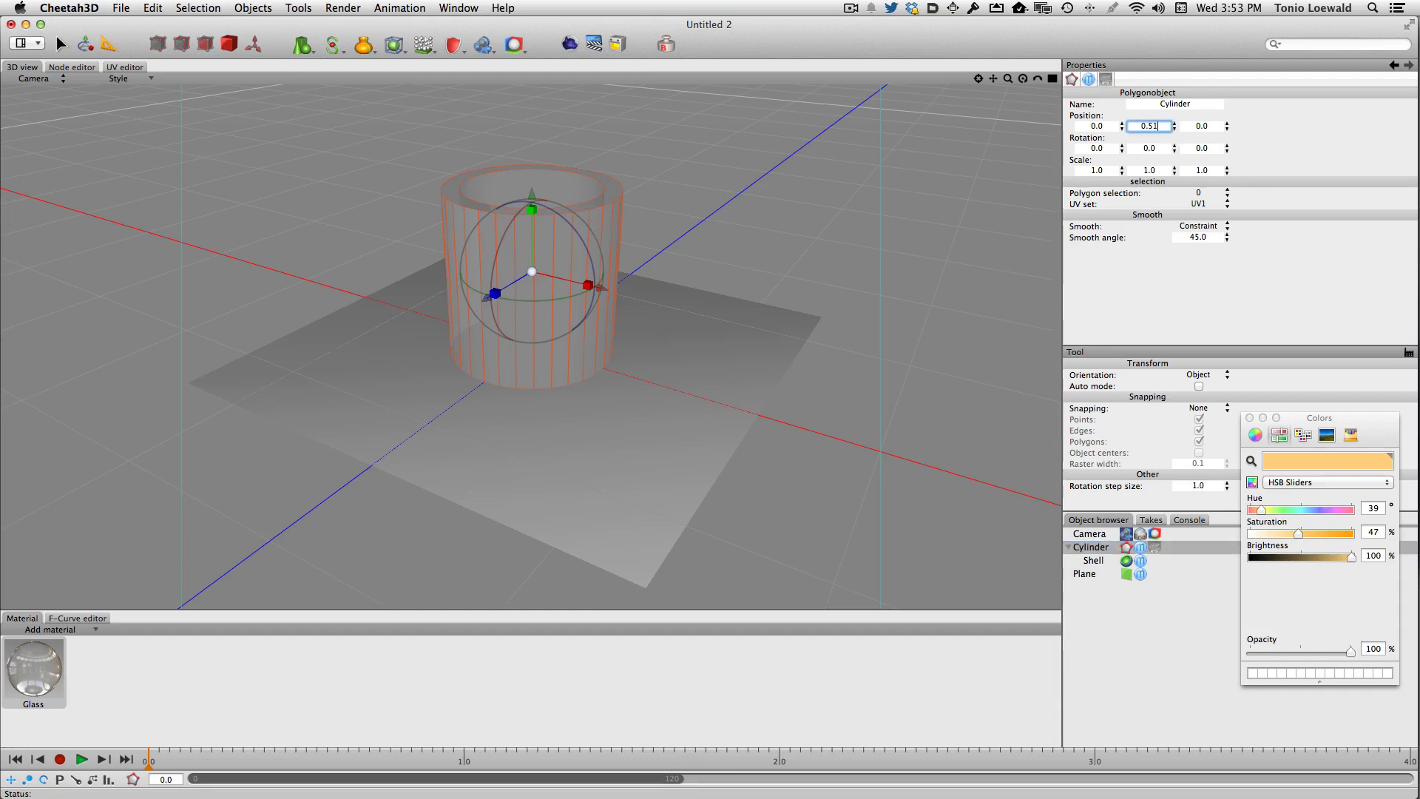
pyautogui.press('Return')
# - Render the scene again and close the render manager
pyautogui.click(570, 43)
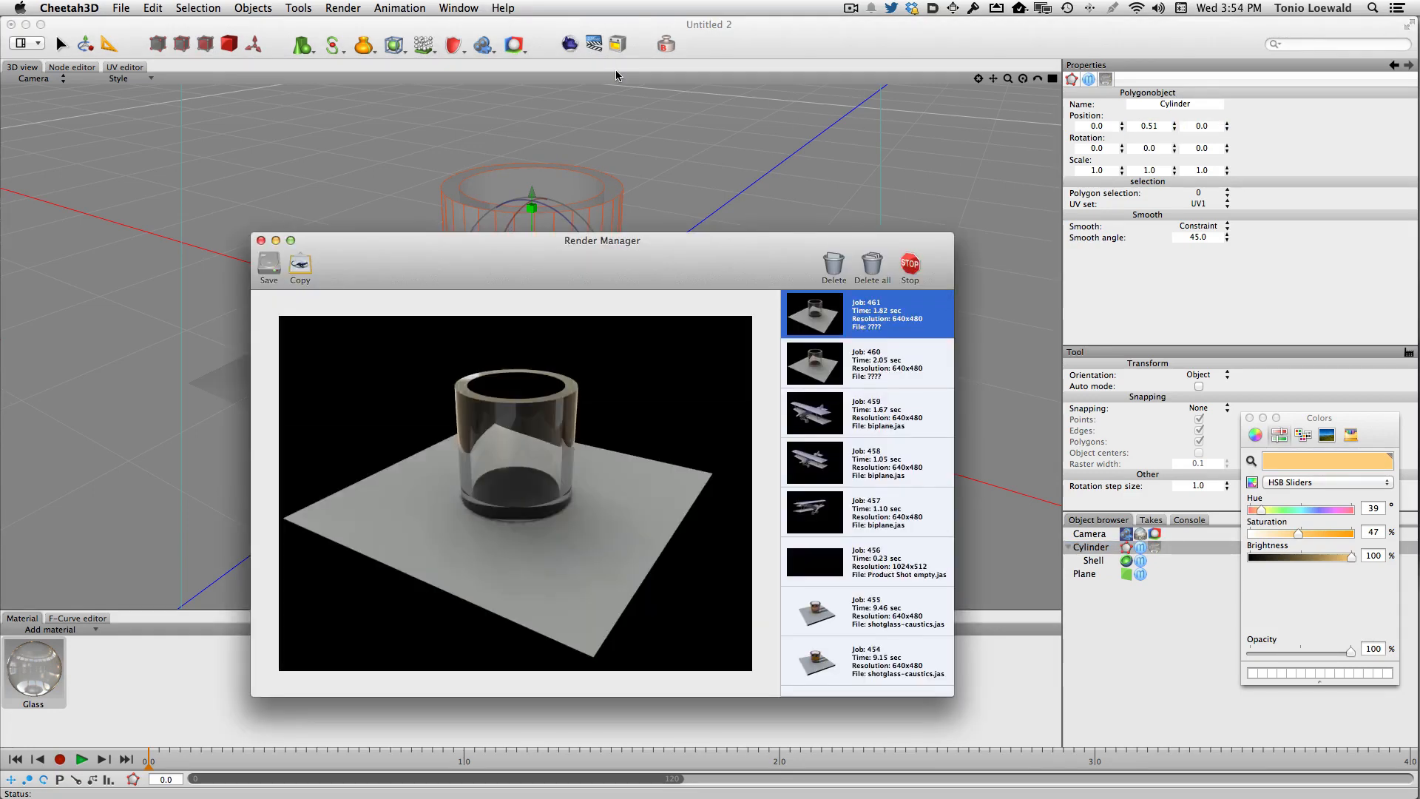
pyautogui.press('super+w')
# - Set the Radiosity tag's irradiance cache Error to 0.06
pyautogui.click(1163, 534)
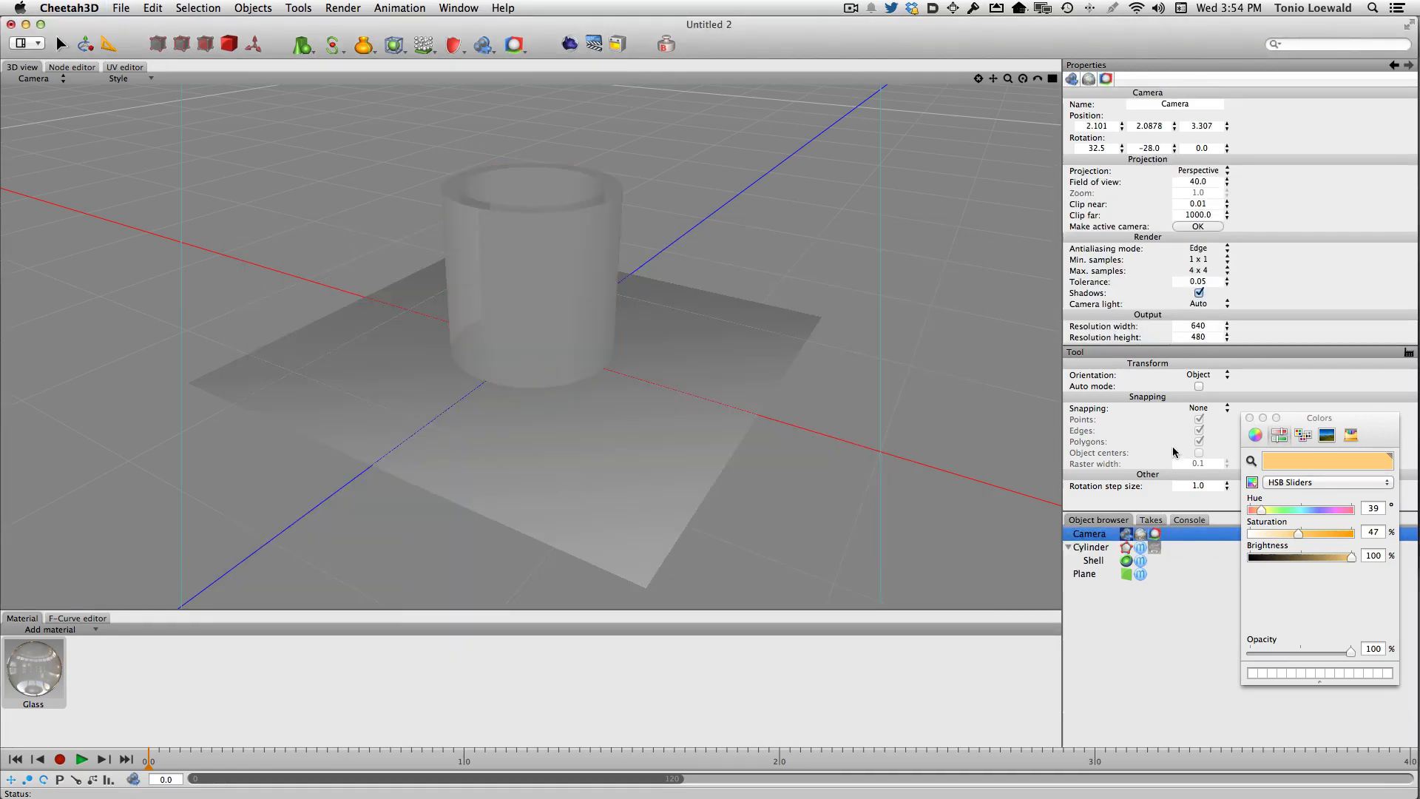
pyautogui.click(1155, 534)
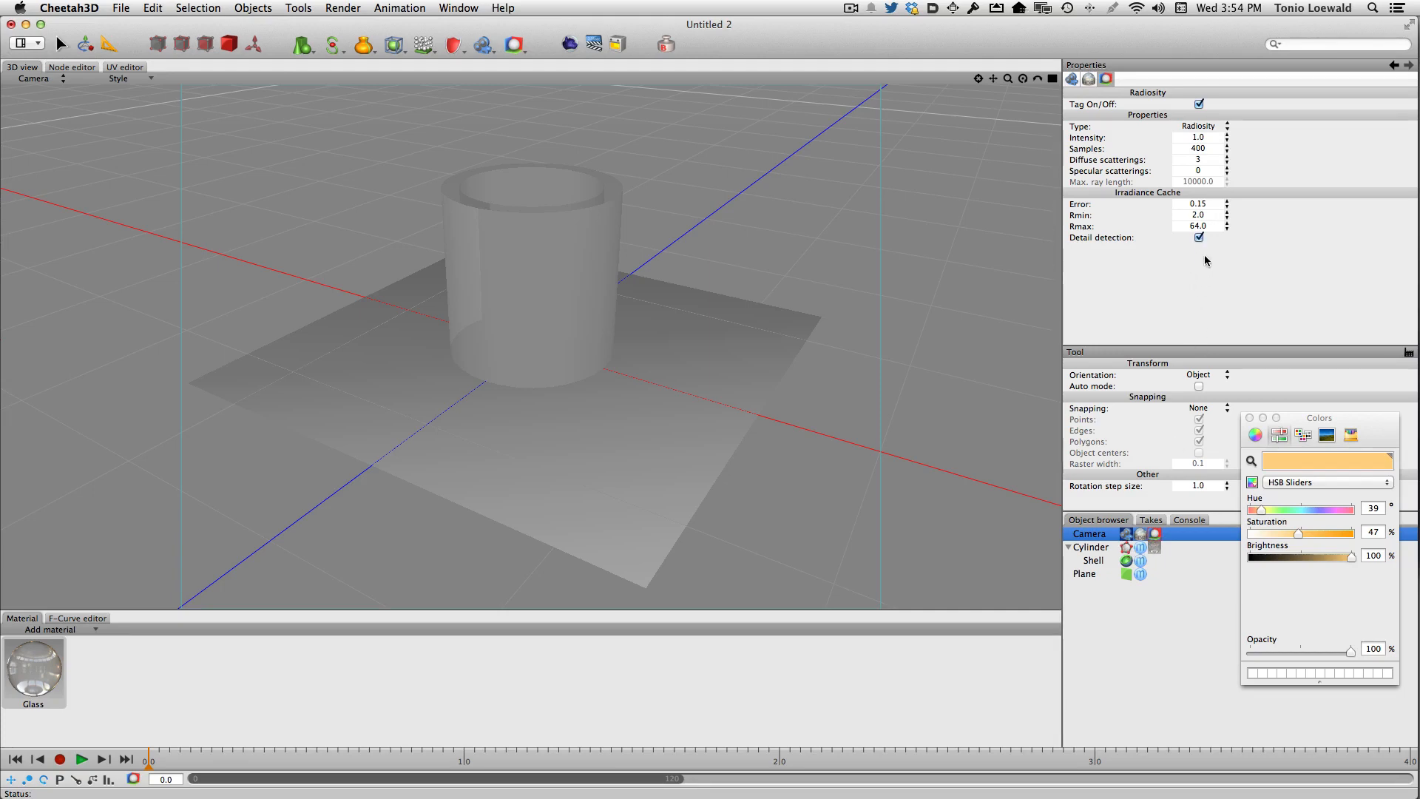
pyautogui.click(1207, 204)
pyautogui.write('06')
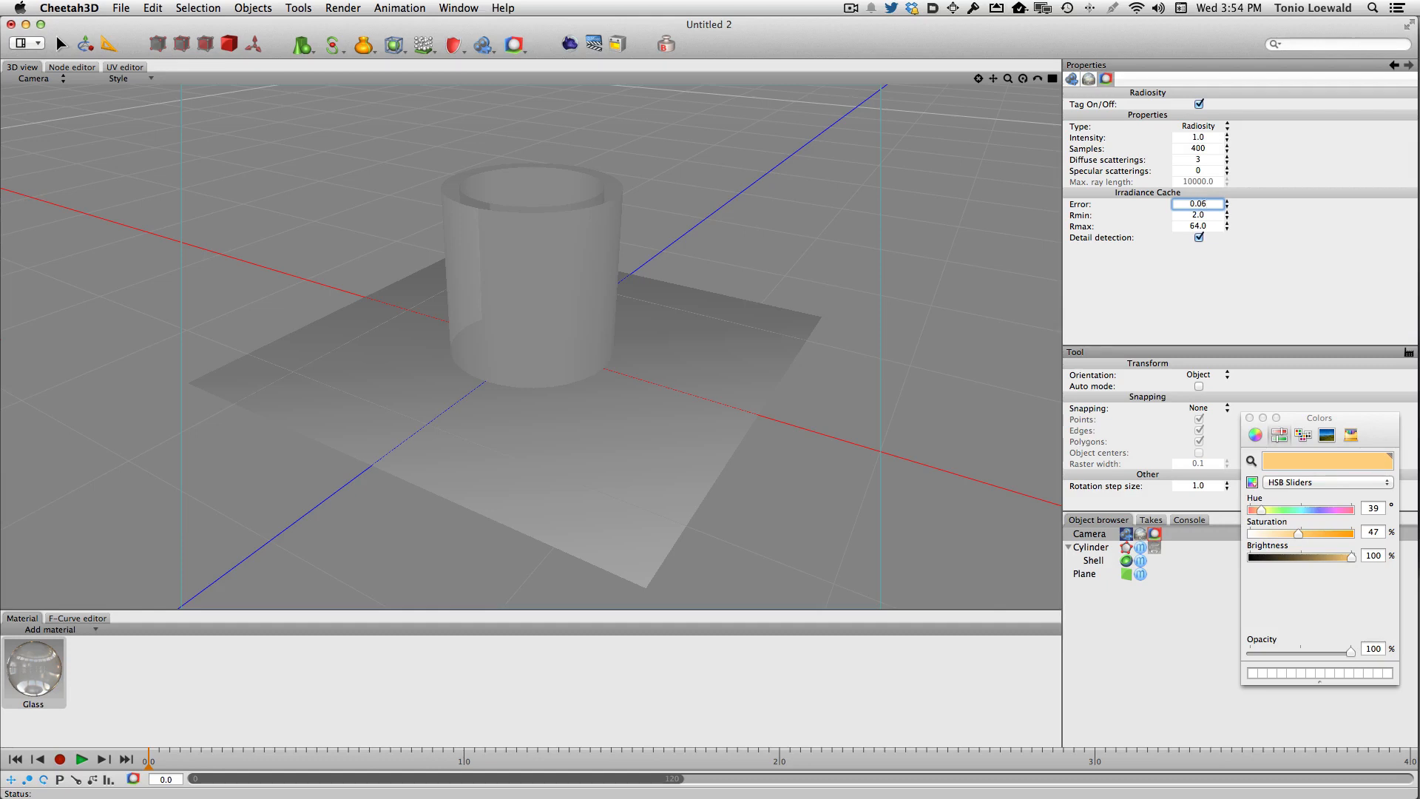
pyautogui.press('Tab')
# - Render the scene once more and close the render manager
pyautogui.click(569, 43)
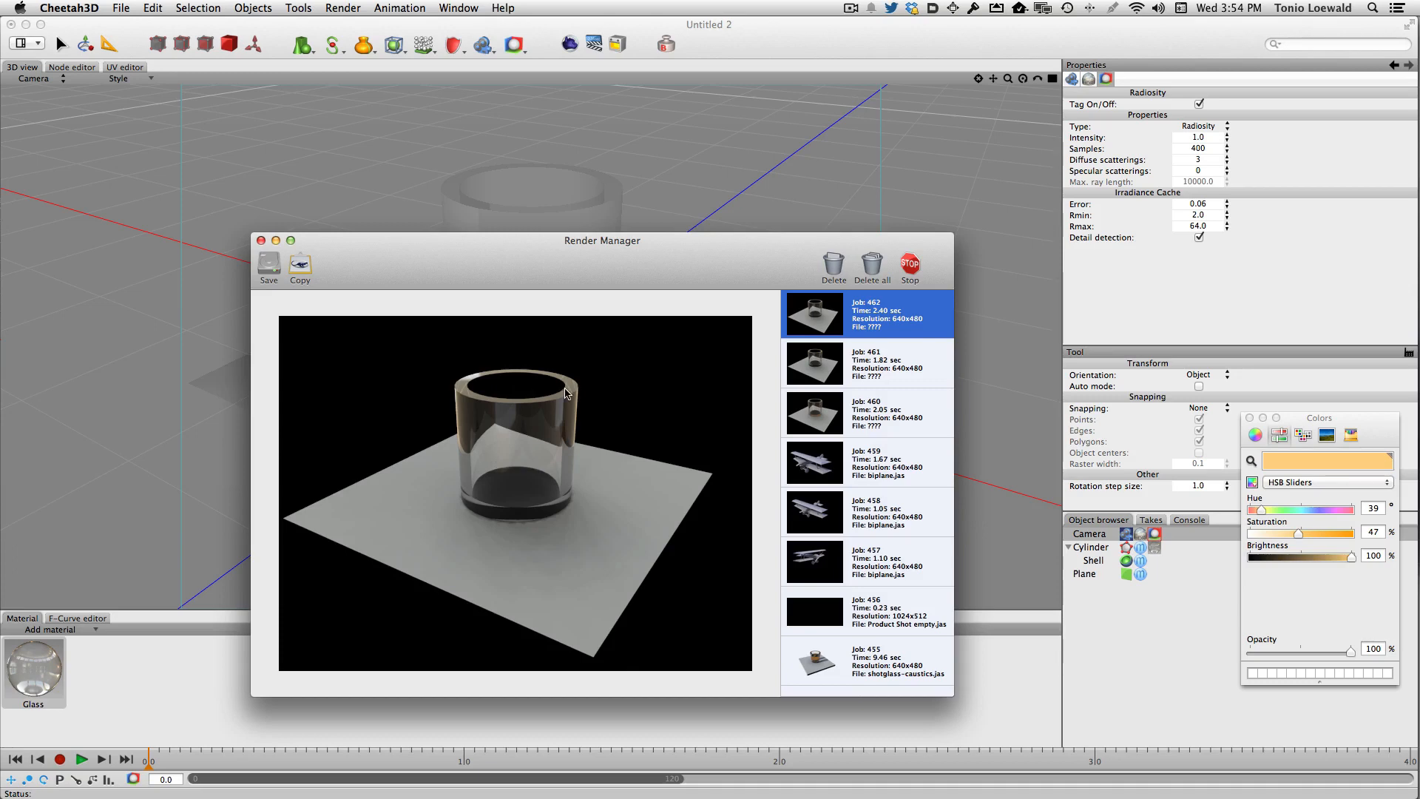
pyautogui.press('super+w')
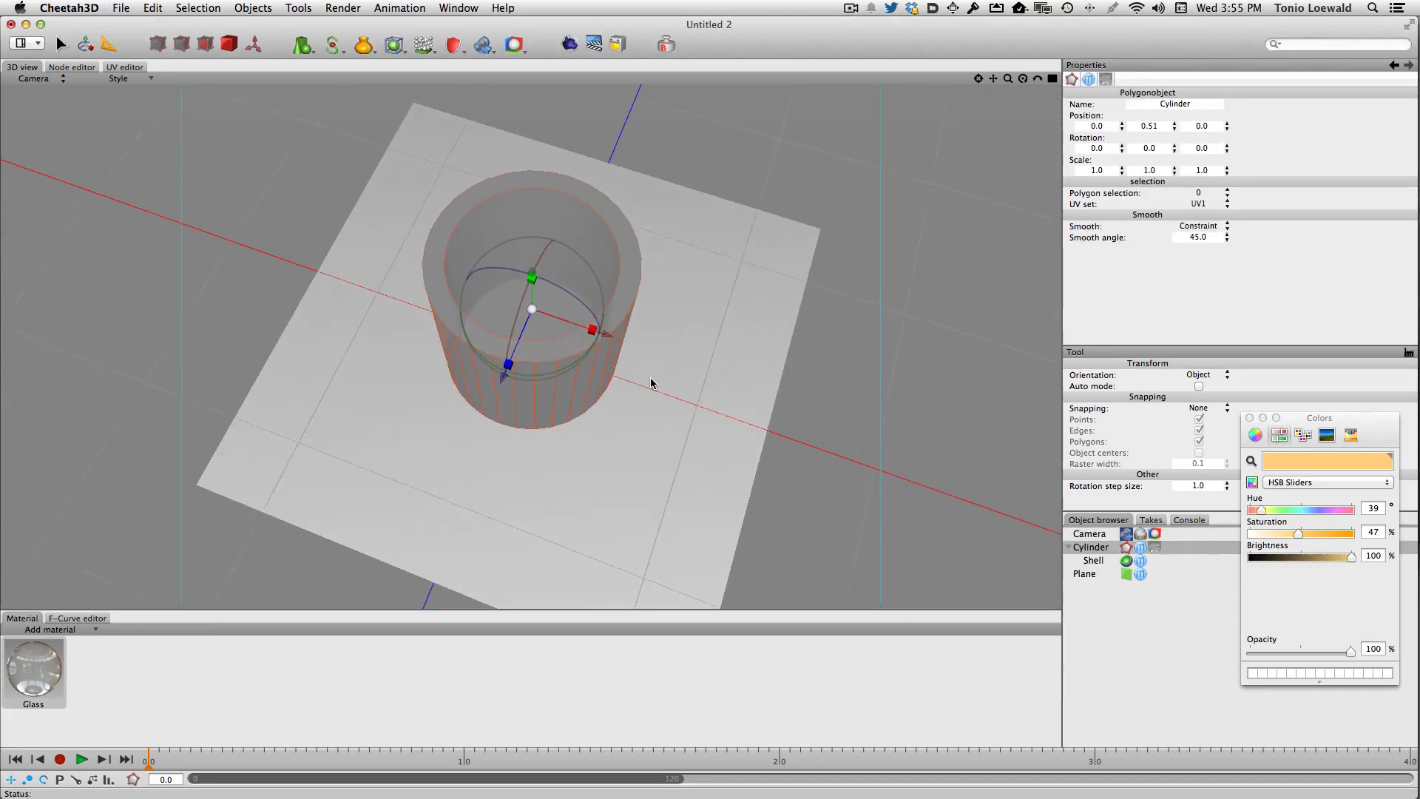
# - Convert the cylinder together with its Shell modifier into a single editable polygon object
pyautogui.scroll(3, 651, 379)
pyautogui.keyDown('alt'); pyautogui.moveTo(636, 452); pyautogui.dragTo(638, 406); pyautogui.keyUp('alt')
pyautogui.click(1093, 560)
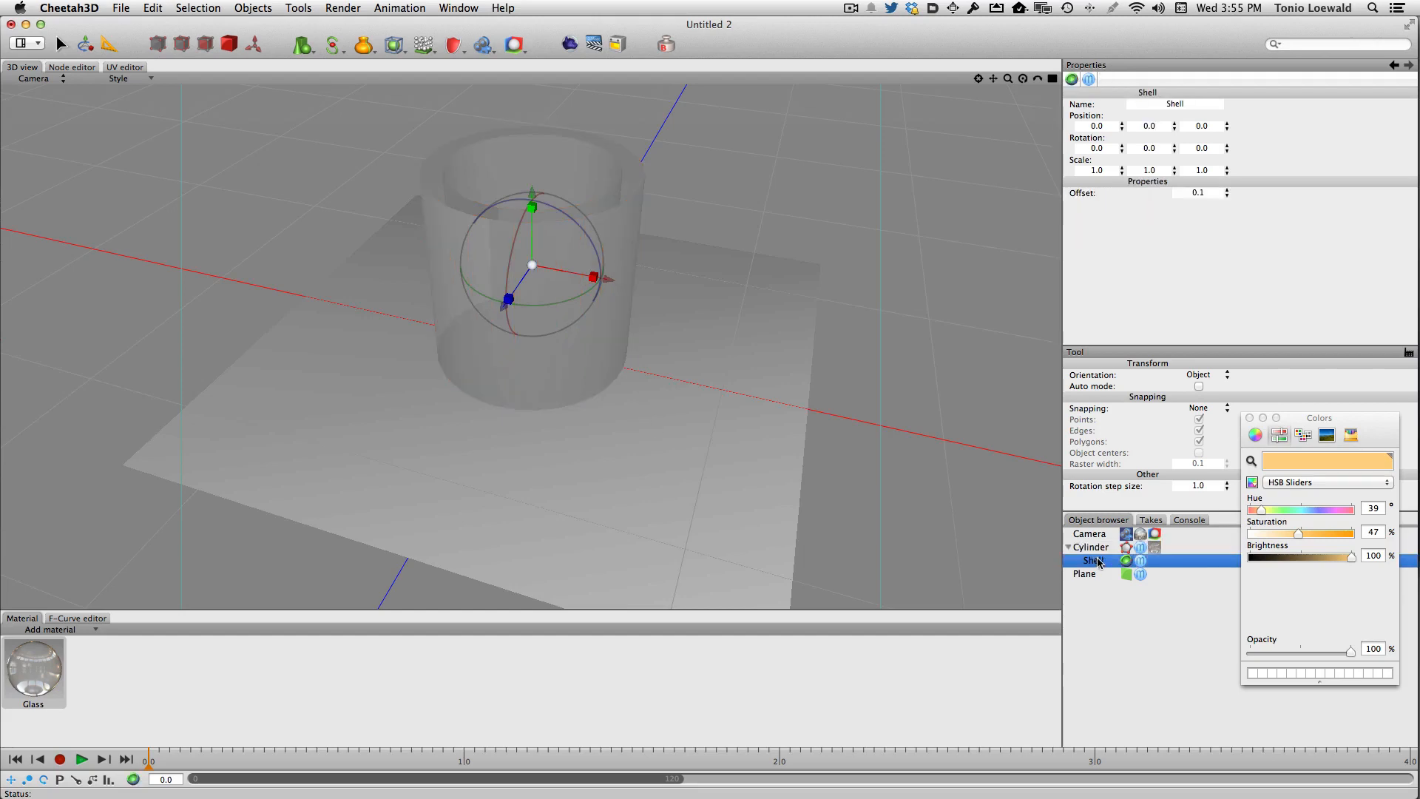
pyautogui.click(1091, 547)
pyautogui.keyDown('alt'); pyautogui.moveTo(704, 305); pyautogui.dragTo(724, 415); pyautogui.keyUp('alt')
pyautogui.click(1120, 547)
pyautogui.press('super+e')
# - Add a ring cut around the cup's inner wall partway up from the bottom
pyautogui.click(540, 300)
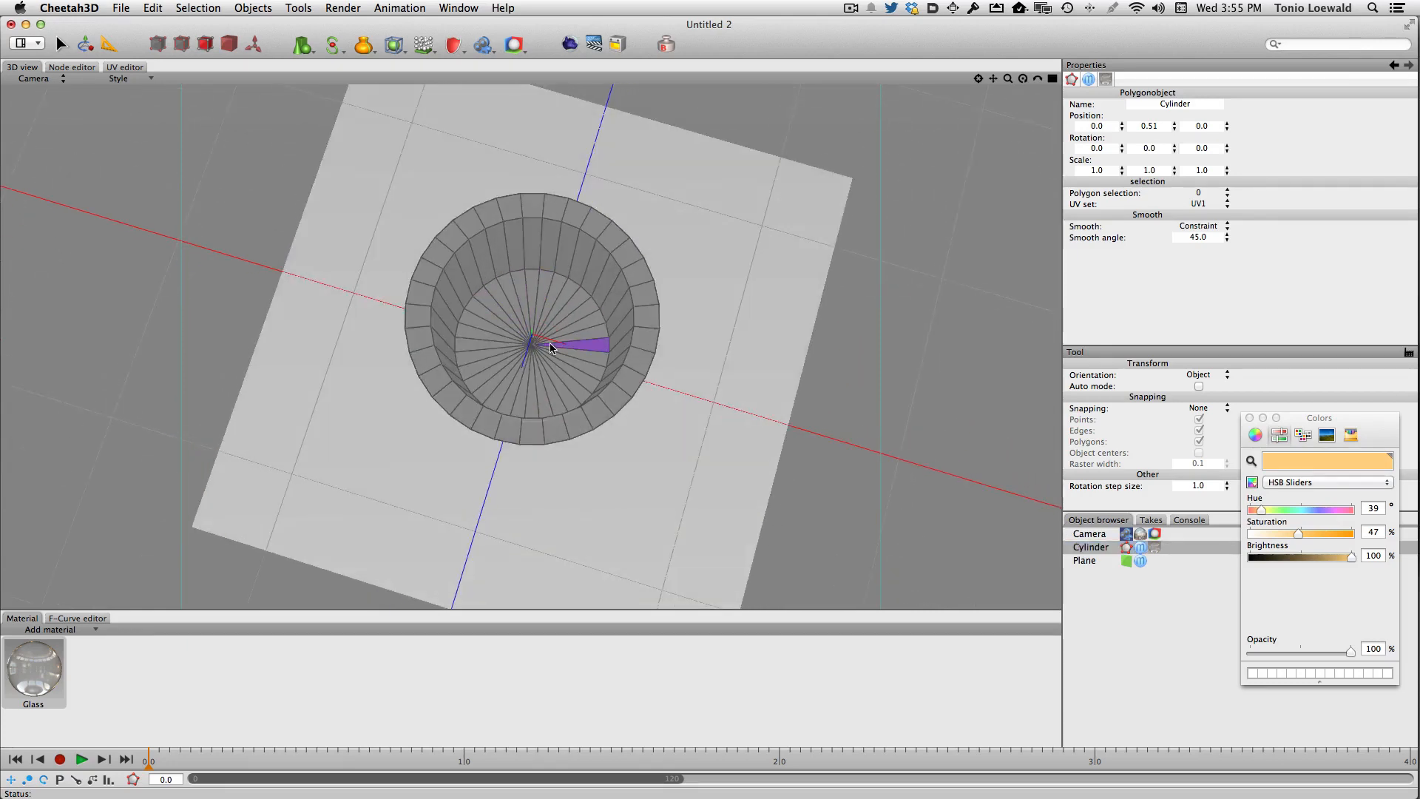
pyautogui.moveTo(558, 345)
pyautogui.mouseDown()
pyautogui.moveTo(538, 318)
pyautogui.moveTo(560, 342)
pyautogui.mouseUp()
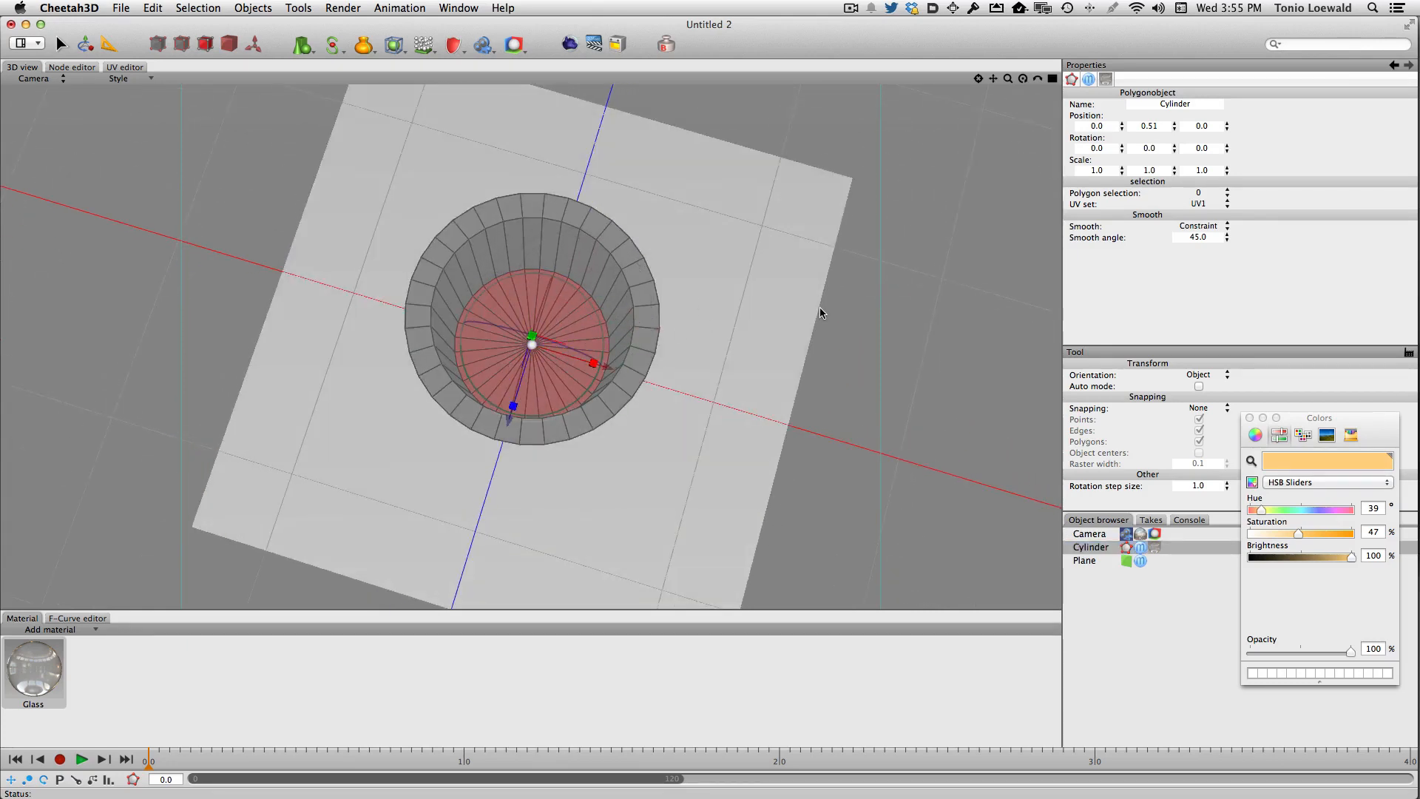
pyautogui.keyDown('alt'); pyautogui.moveTo(819, 317); pyautogui.dragTo(858, 340); pyautogui.keyUp('alt')
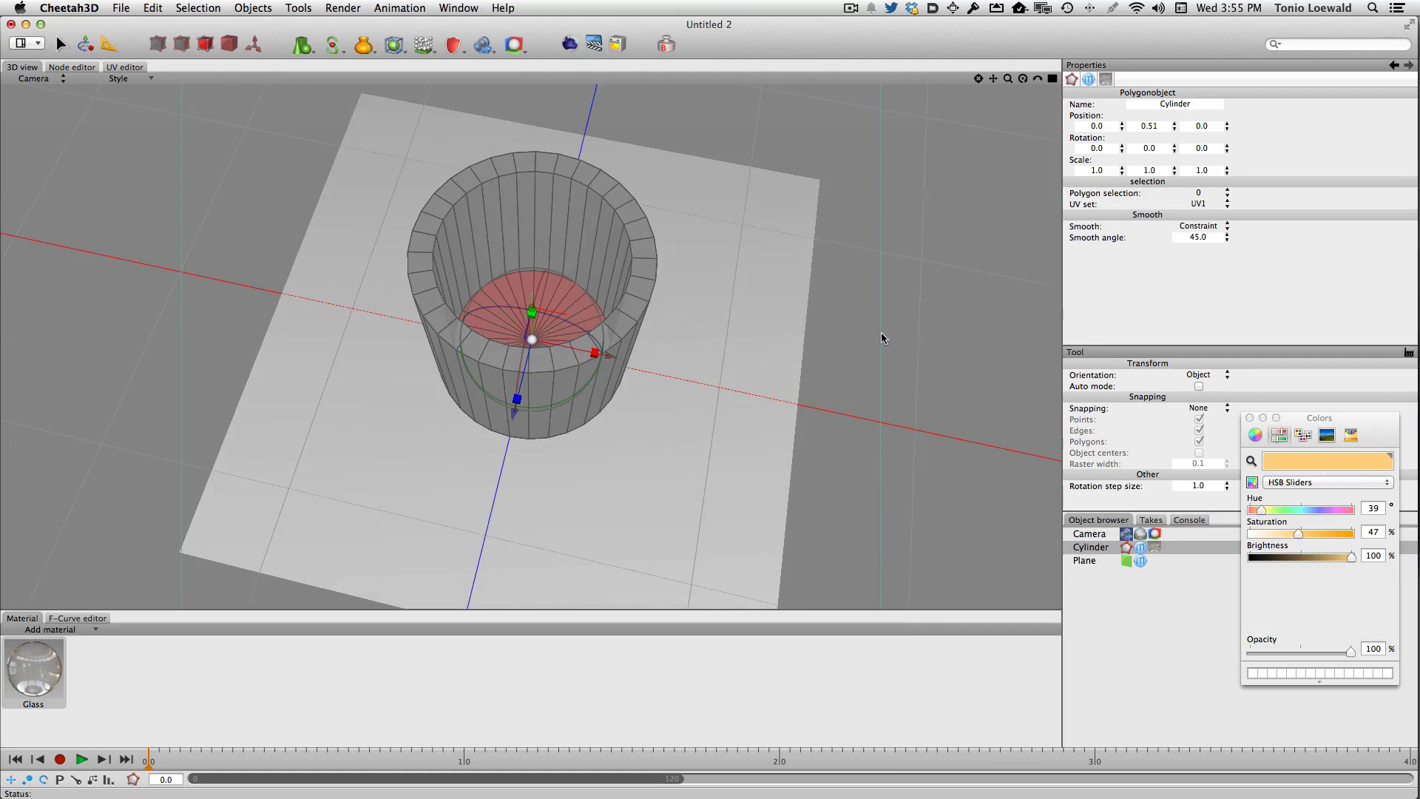
pyautogui.rightClick(881, 332)
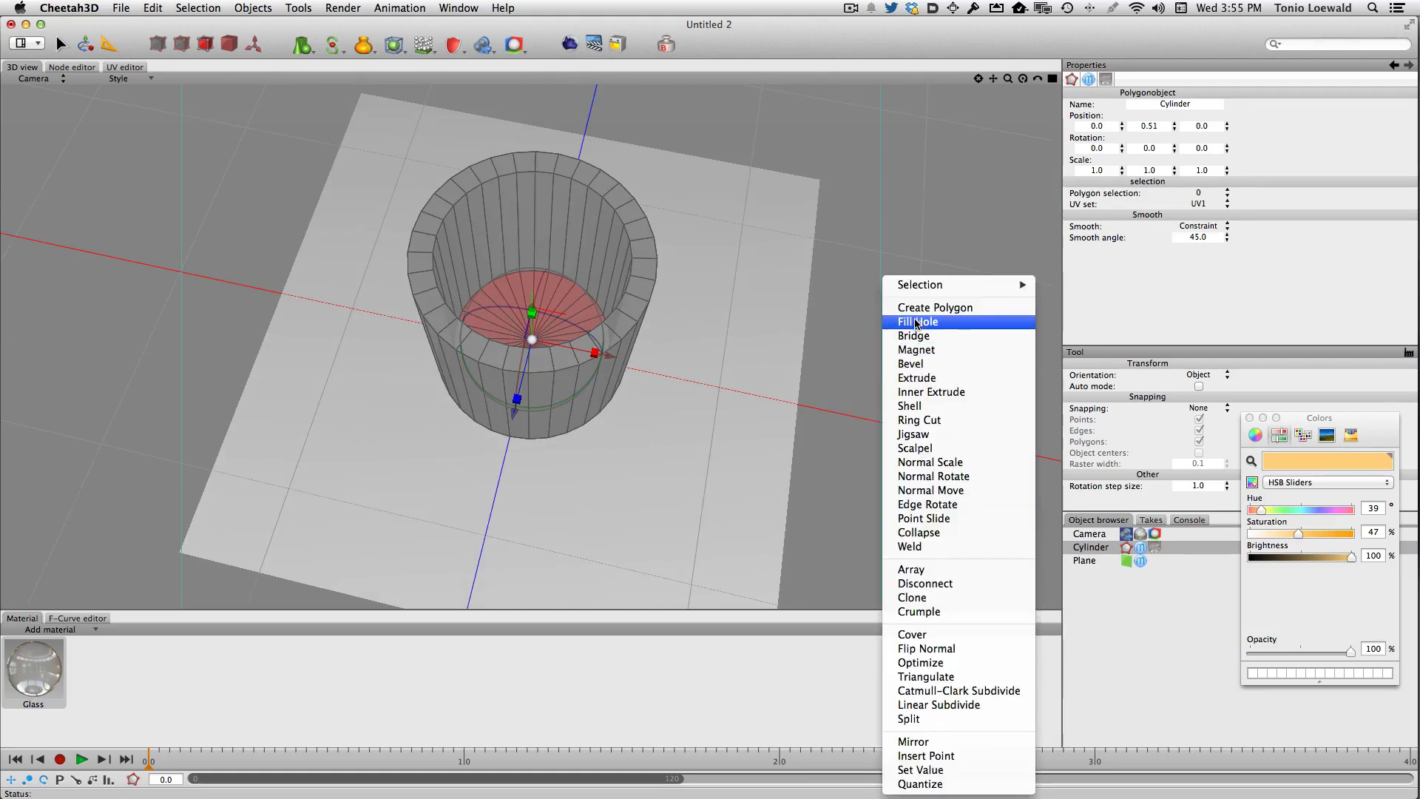
pyautogui.click(922, 419)
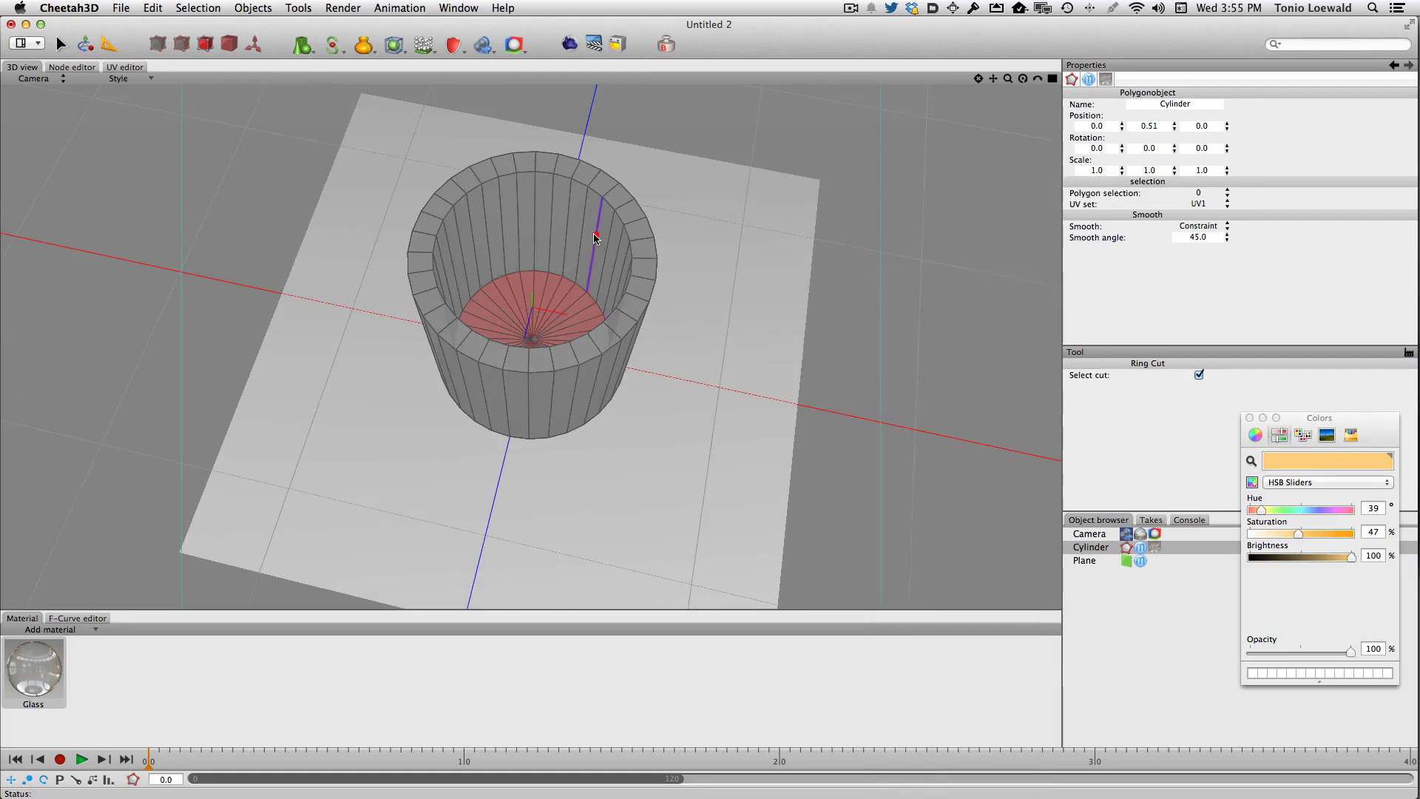
pyautogui.click(594, 237)
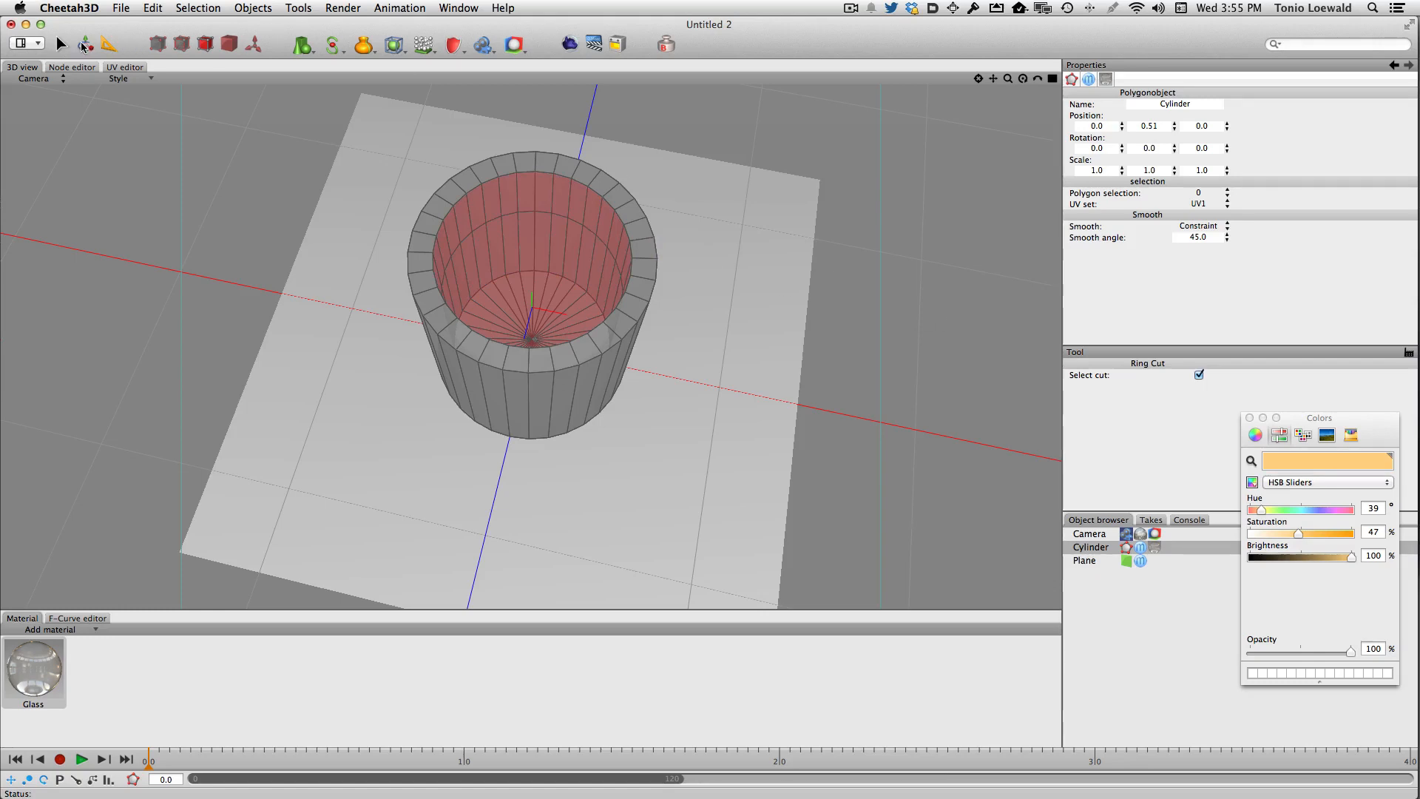
pyautogui.click(60, 45)
pyautogui.click(861, 312)
pyautogui.keyDown('alt'); pyautogui.moveTo(861, 312); pyautogui.dragTo(851, 327); pyautogui.keyUp('alt')
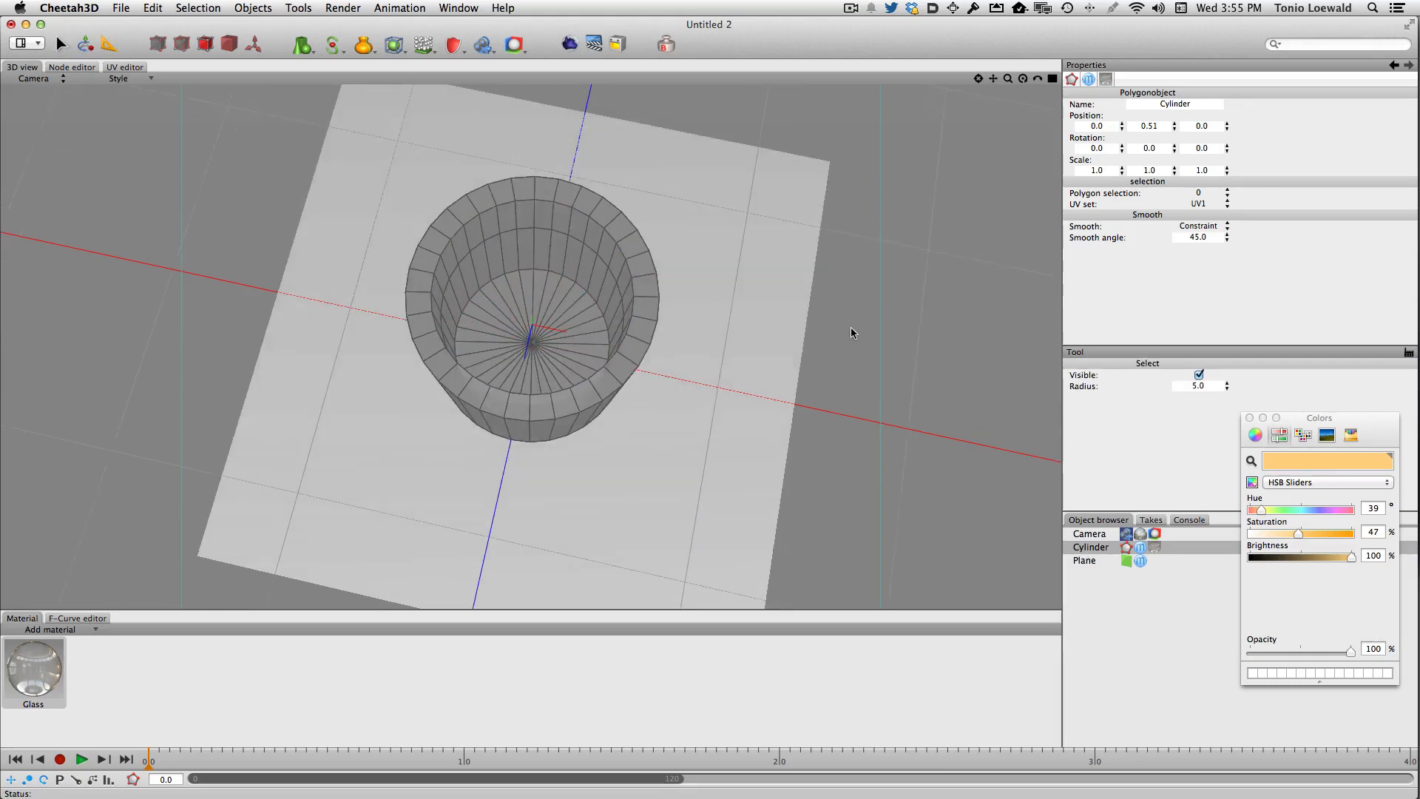
# - Select the cup's inner bottom polygons and grow the selection up to the new ring cut
pyautogui.moveTo(575, 357)
pyautogui.mouseDown()
pyautogui.moveTo(556, 334)
pyautogui.moveTo(488, 355)
pyautogui.moveTo(566, 362)
pyautogui.mouseUp()
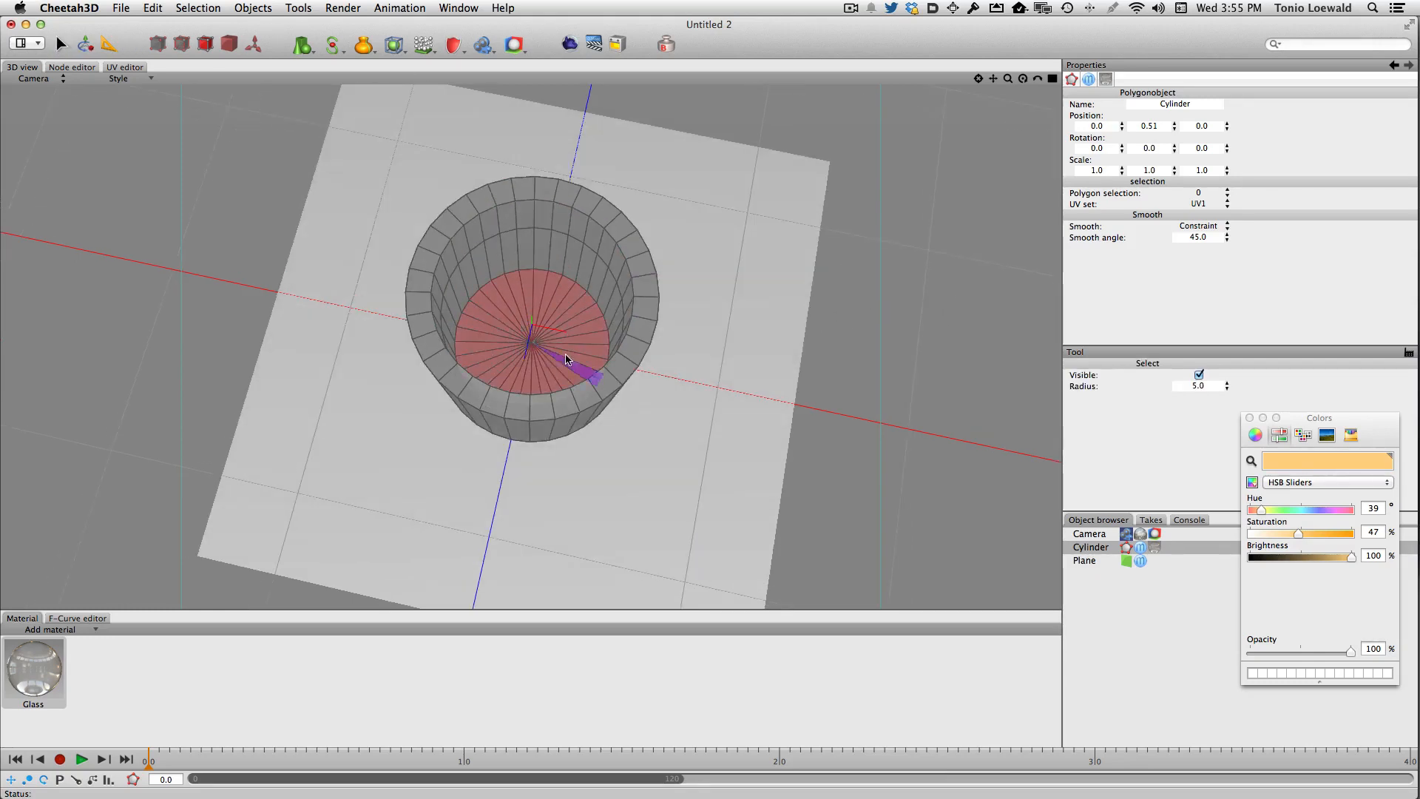
pyautogui.press('super+plus')
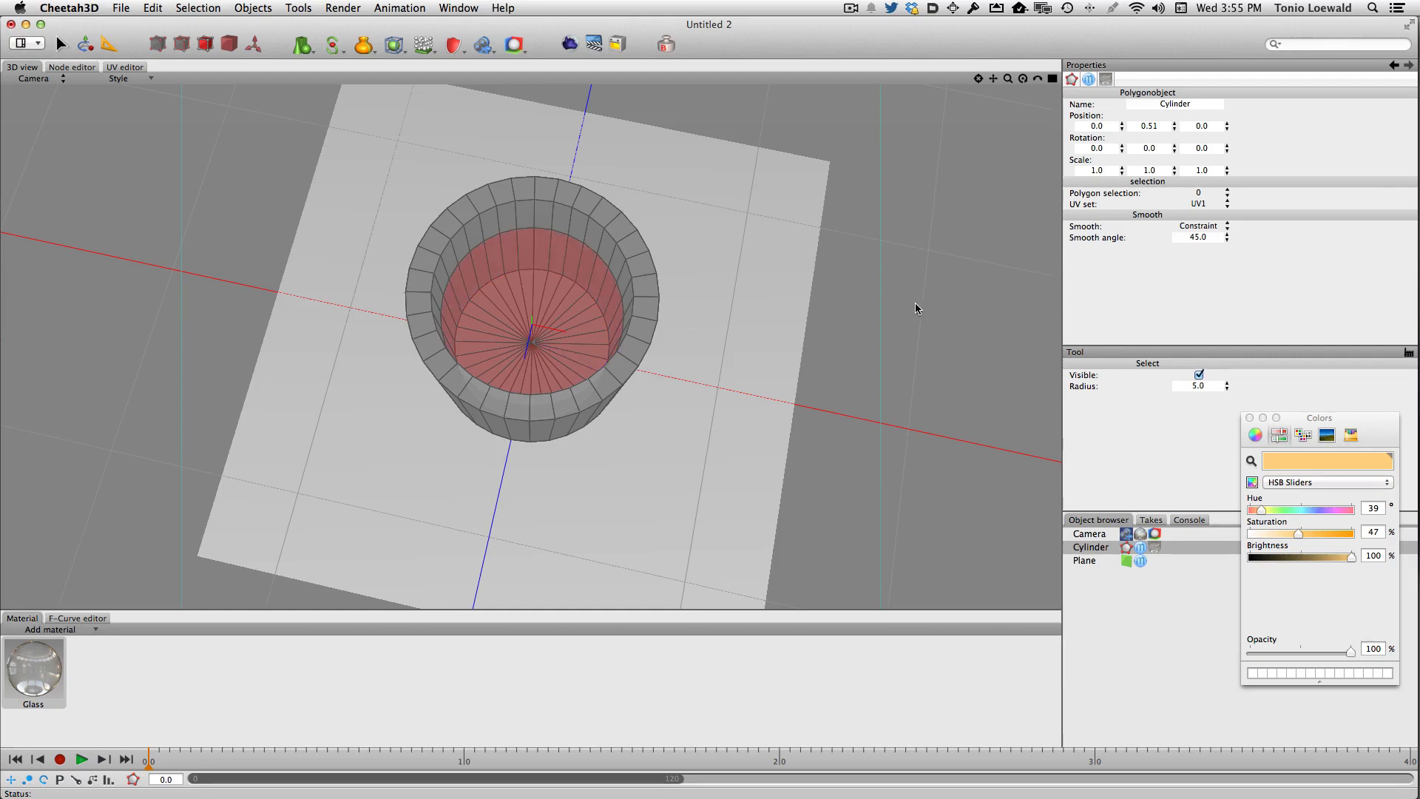
# - Duplicate the cup object by copying and pasting it in the object list
pyautogui.click(1104, 549)
pyautogui.press('super+c')
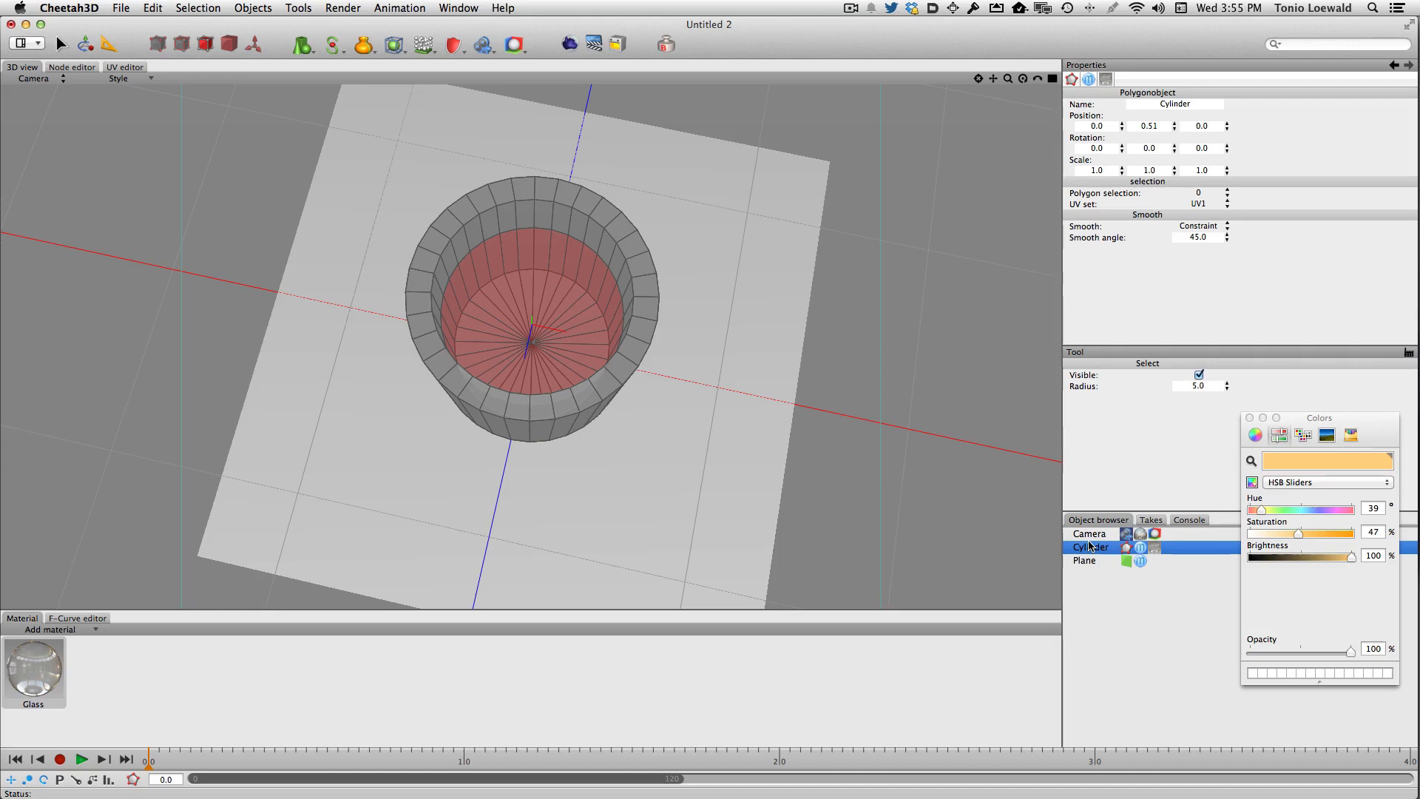
pyautogui.press('super+v')
pyautogui.click(1119, 548)
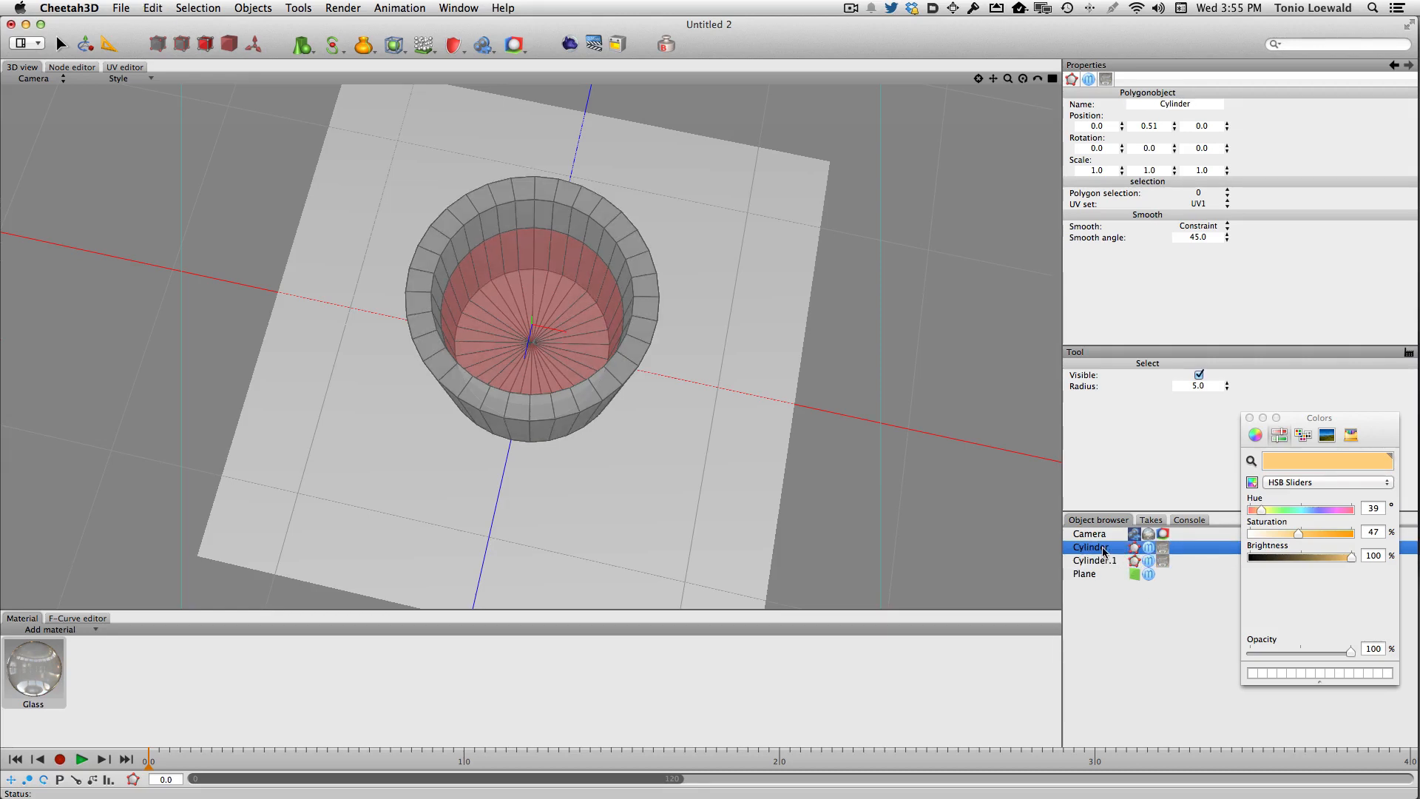
# - Rename the original cup object to glass
pyautogui.doubleClick(1102, 551)
pyautogui.write('glass')
pyautogui.press('Return')
# - Rename the duplicate to liquid and nest it under the glass object
pyautogui.click(1105, 561)
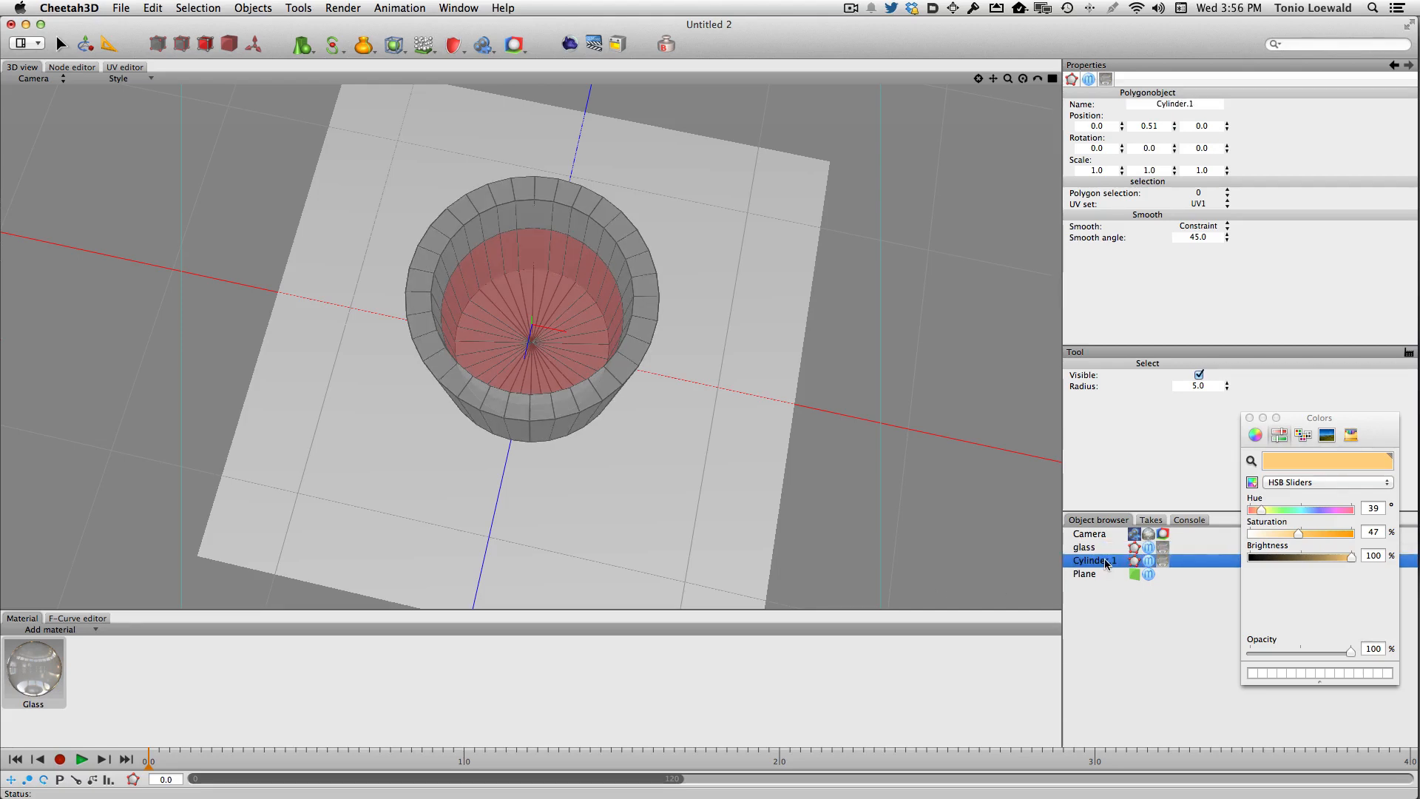
pyautogui.doubleClick(1107, 561)
pyautogui.write('liquid')
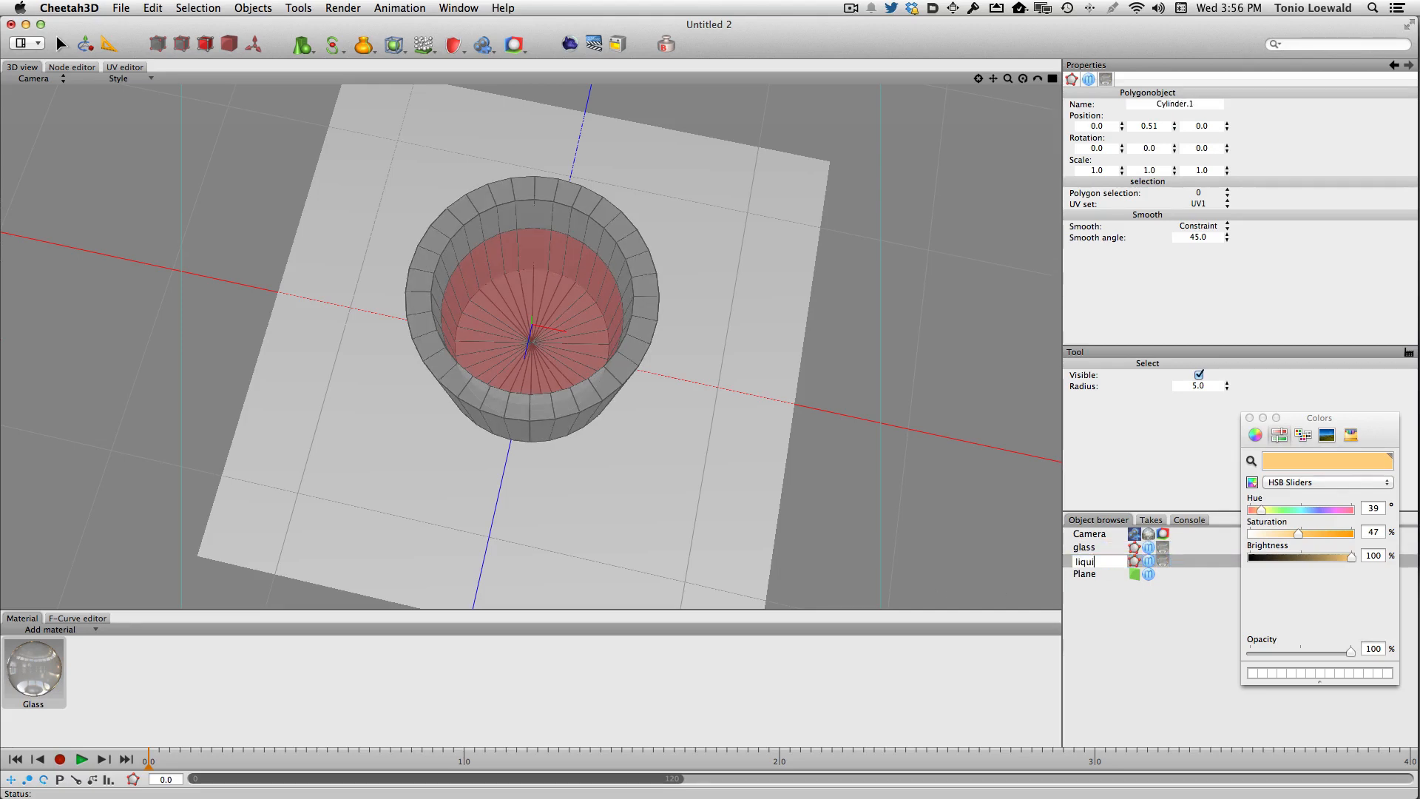
pyautogui.press('Return')
pyautogui.moveTo(1107, 565); pyautogui.dragTo(1094, 548)
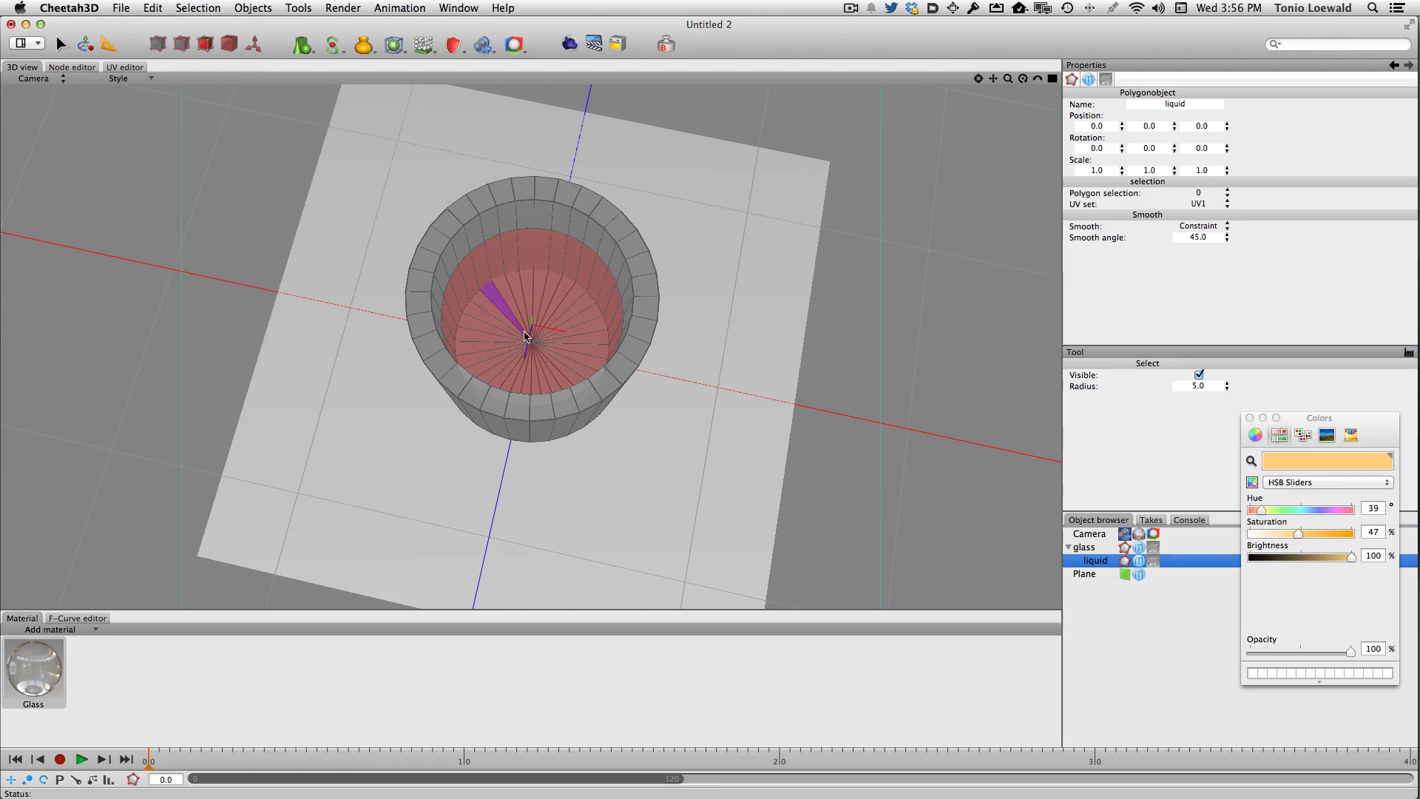
# - Invert the liquid object's polygon selection and delete those polygons, keeping only the inner lower part
pyautogui.click(253, 8)
pyautogui.moveTo(223, 10)
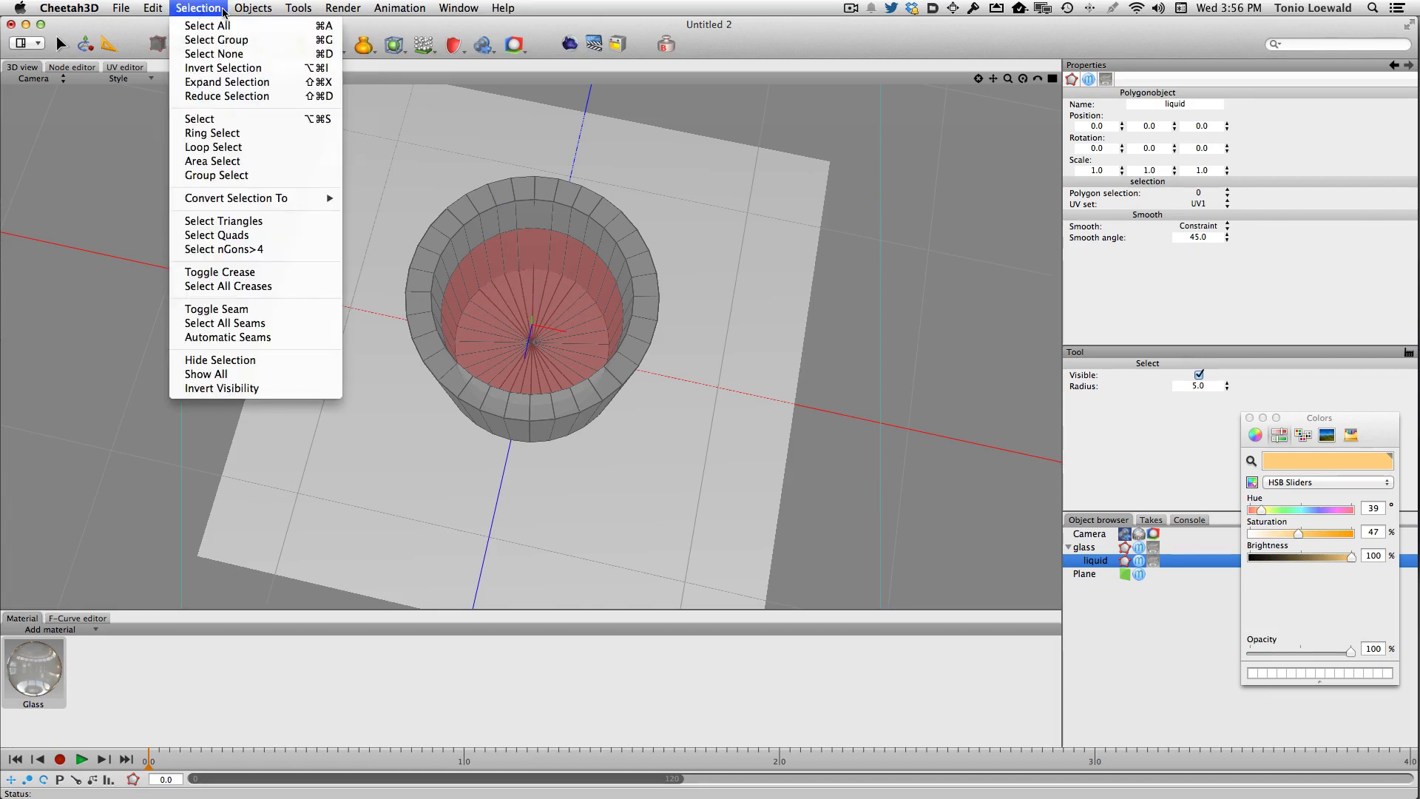
pyautogui.click(222, 67)
pyautogui.press('Delete')
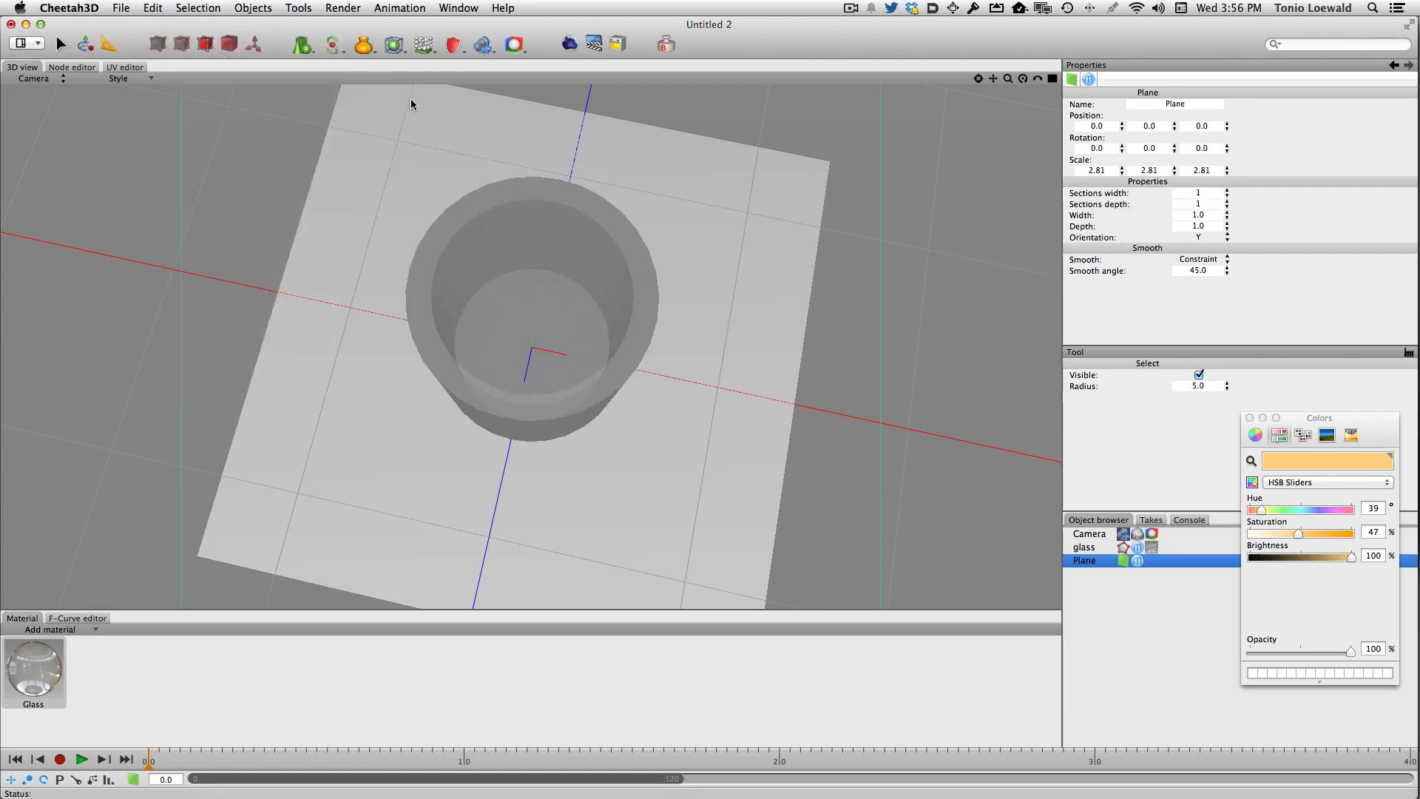
pyautogui.click(1082, 544)
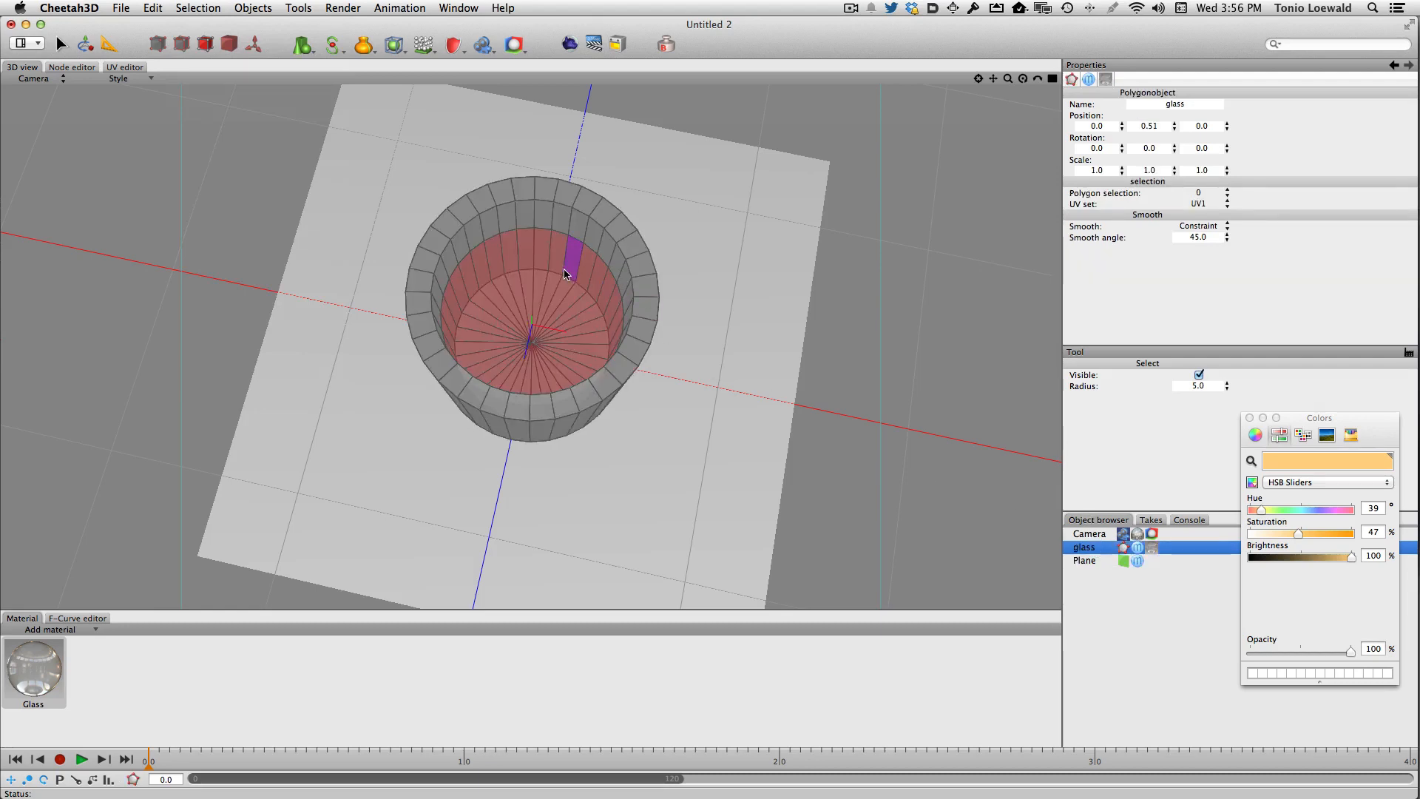
pyautogui.press('super+z')
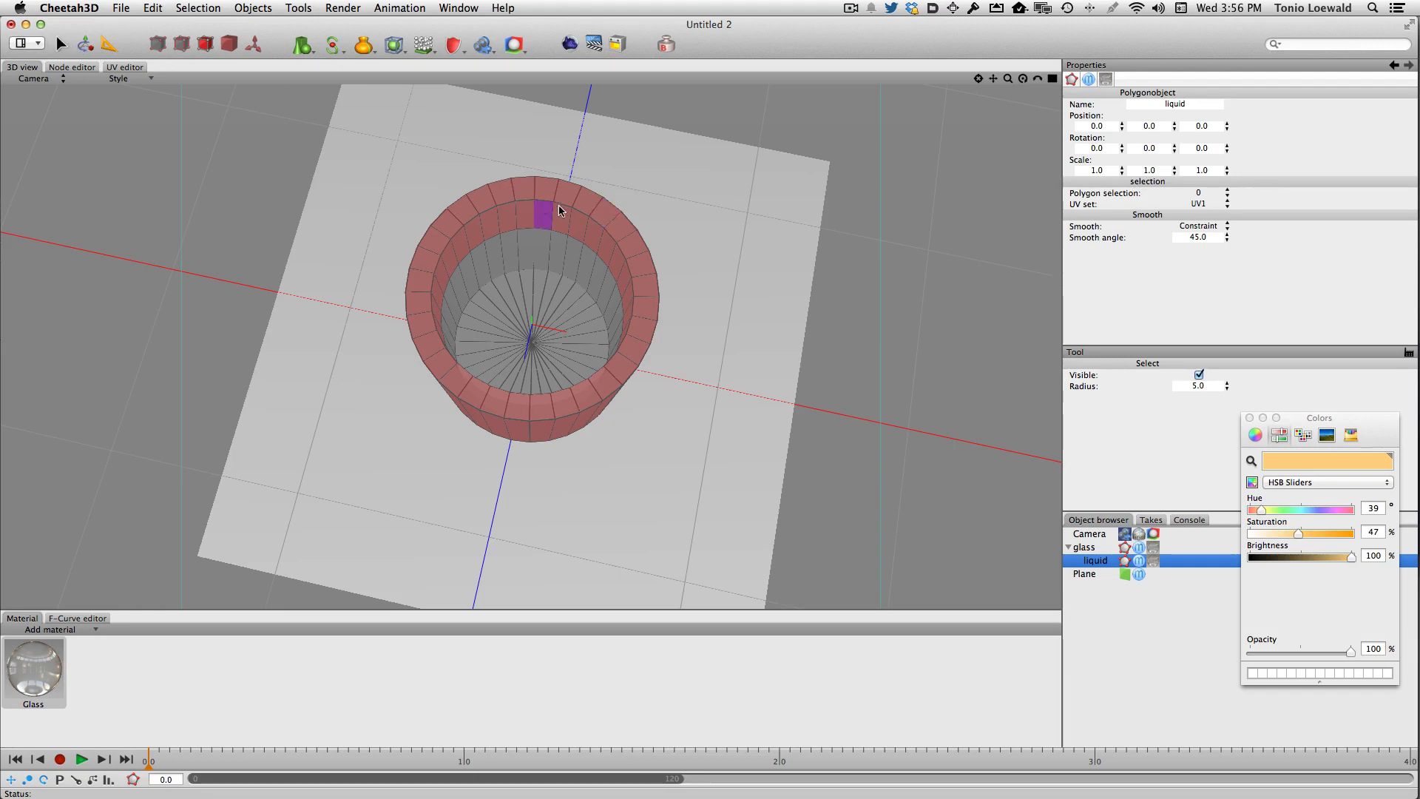
pyautogui.click(624, 229)
pyautogui.click(699, 235)
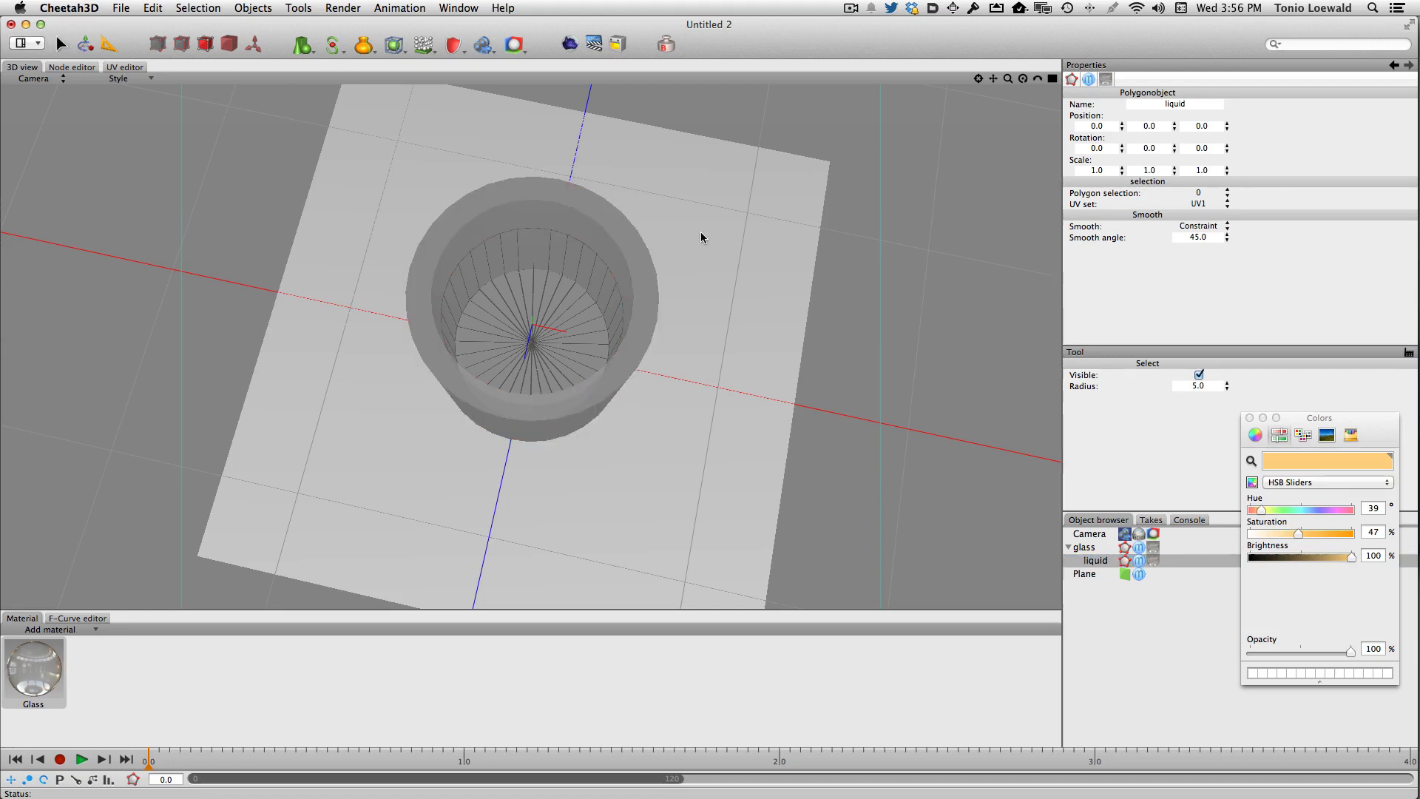
# - Close the open top of the liquid object with Fill Hole
pyautogui.moveTo(545, 244); pyautogui.dragTo(545, 285)
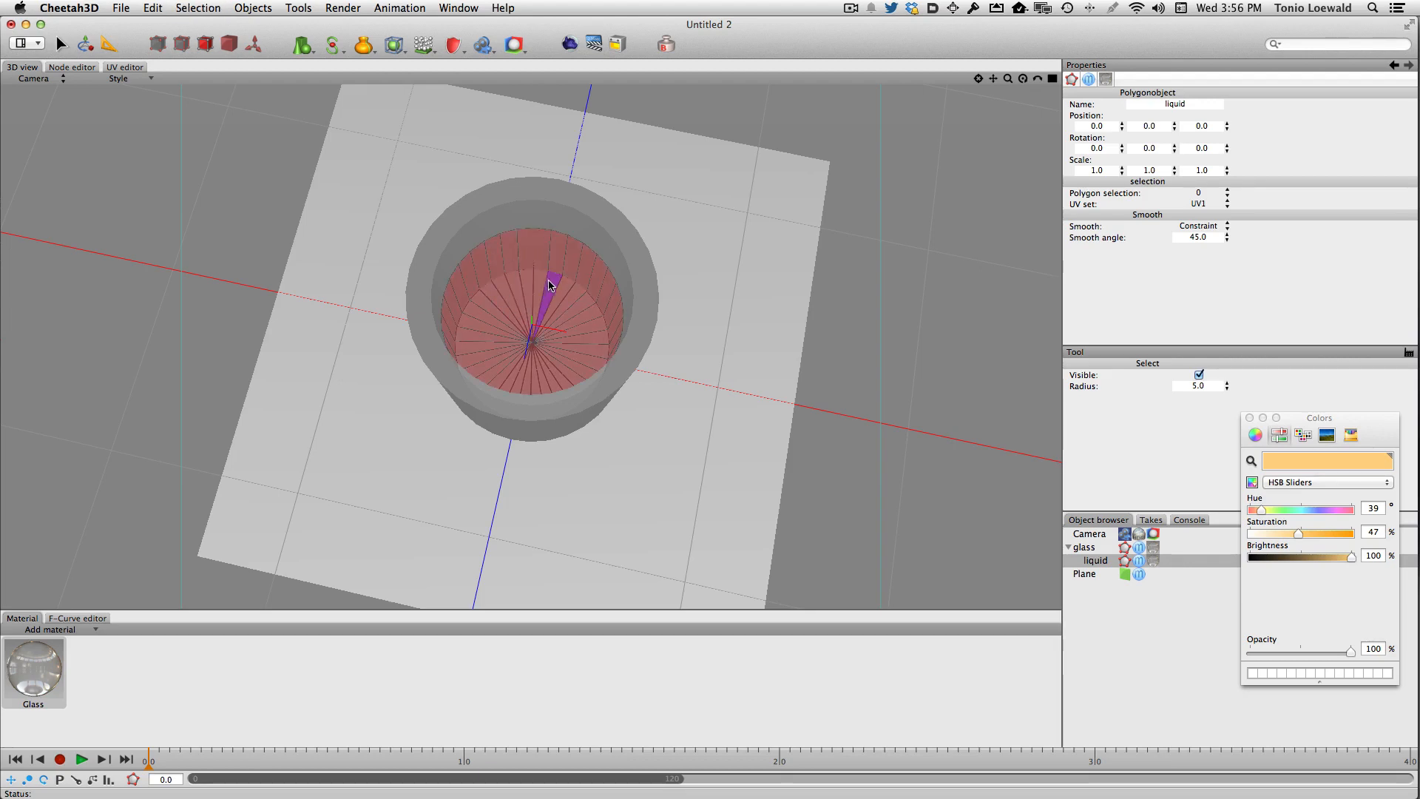
pyautogui.rightClick(900, 278)
pyautogui.moveTo(924, 285)
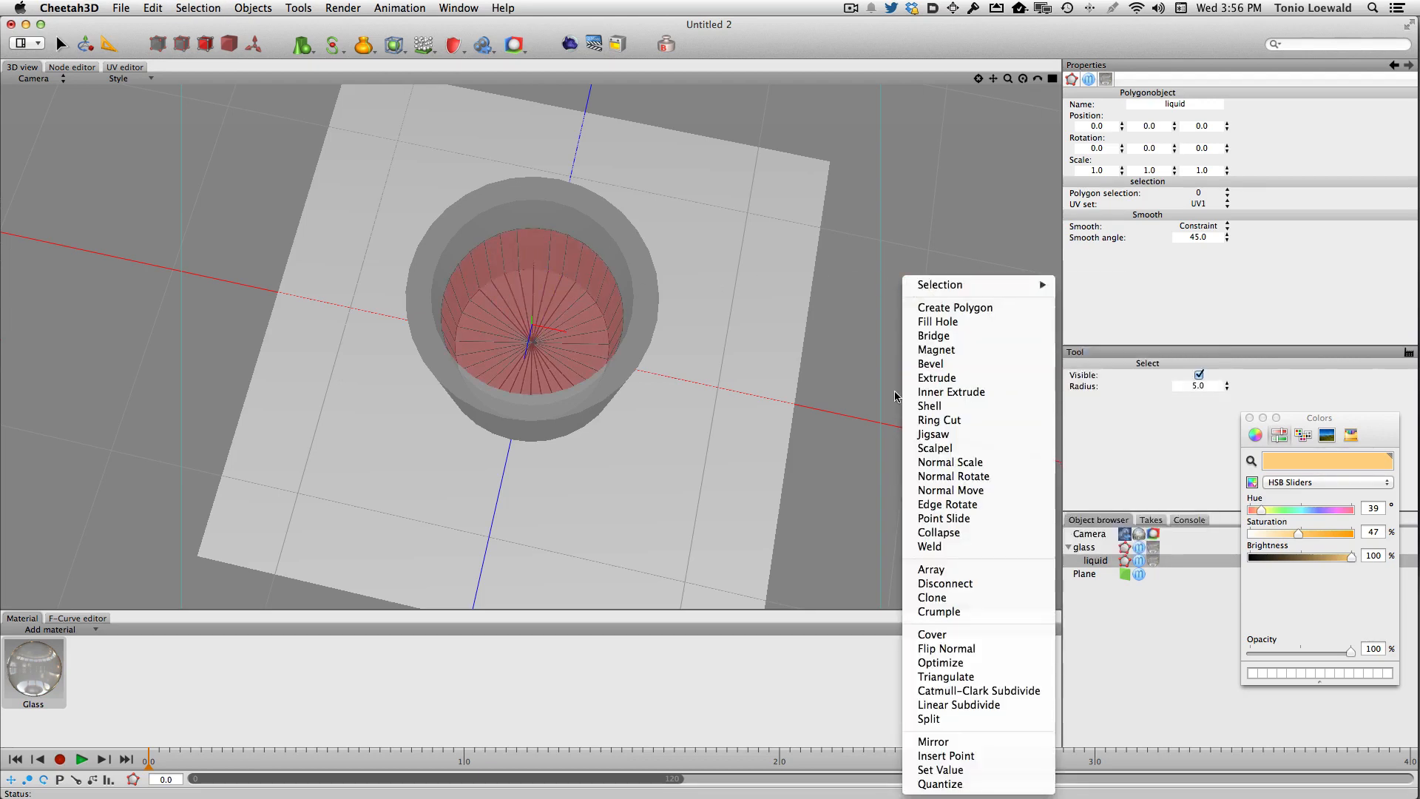
pyautogui.click(933, 321)
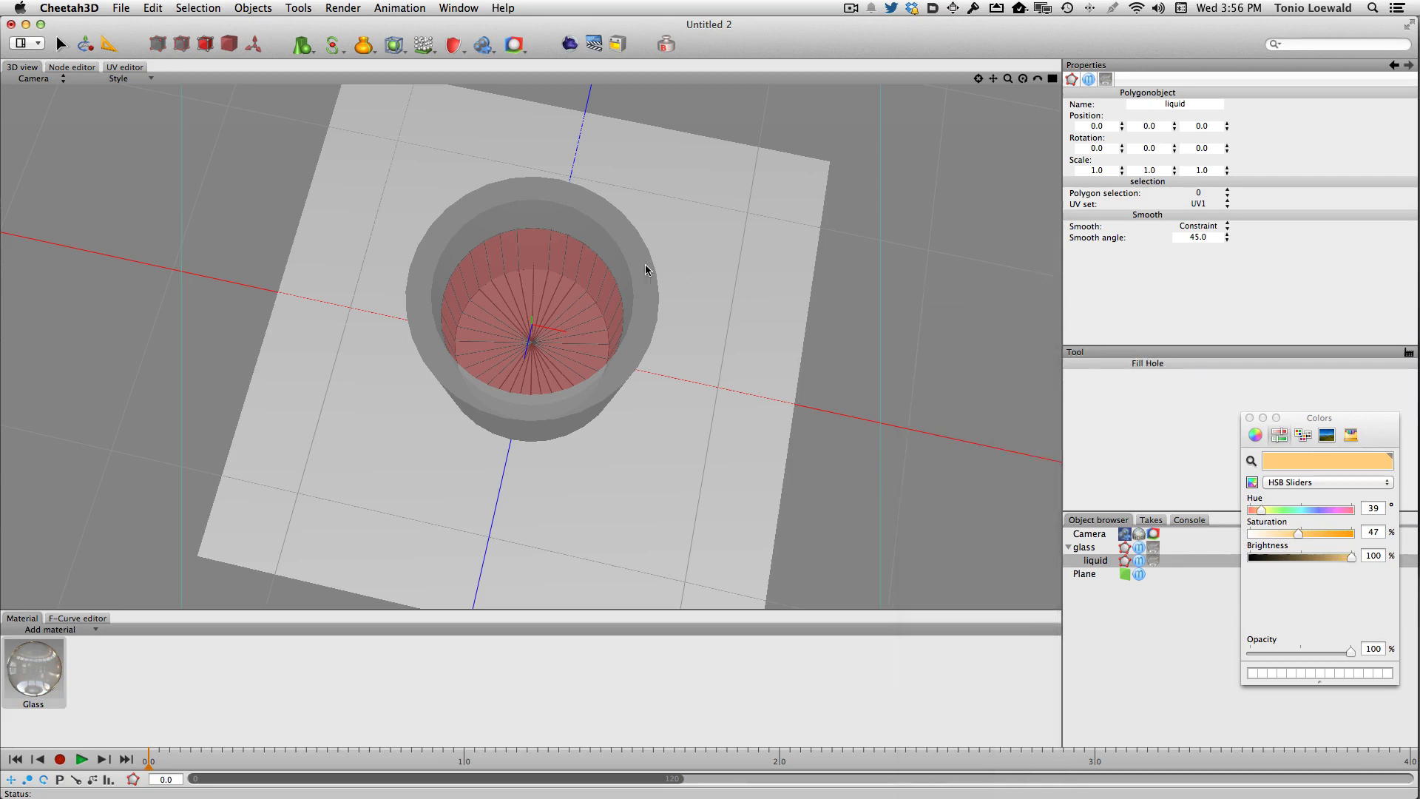
pyautogui.click(582, 247)
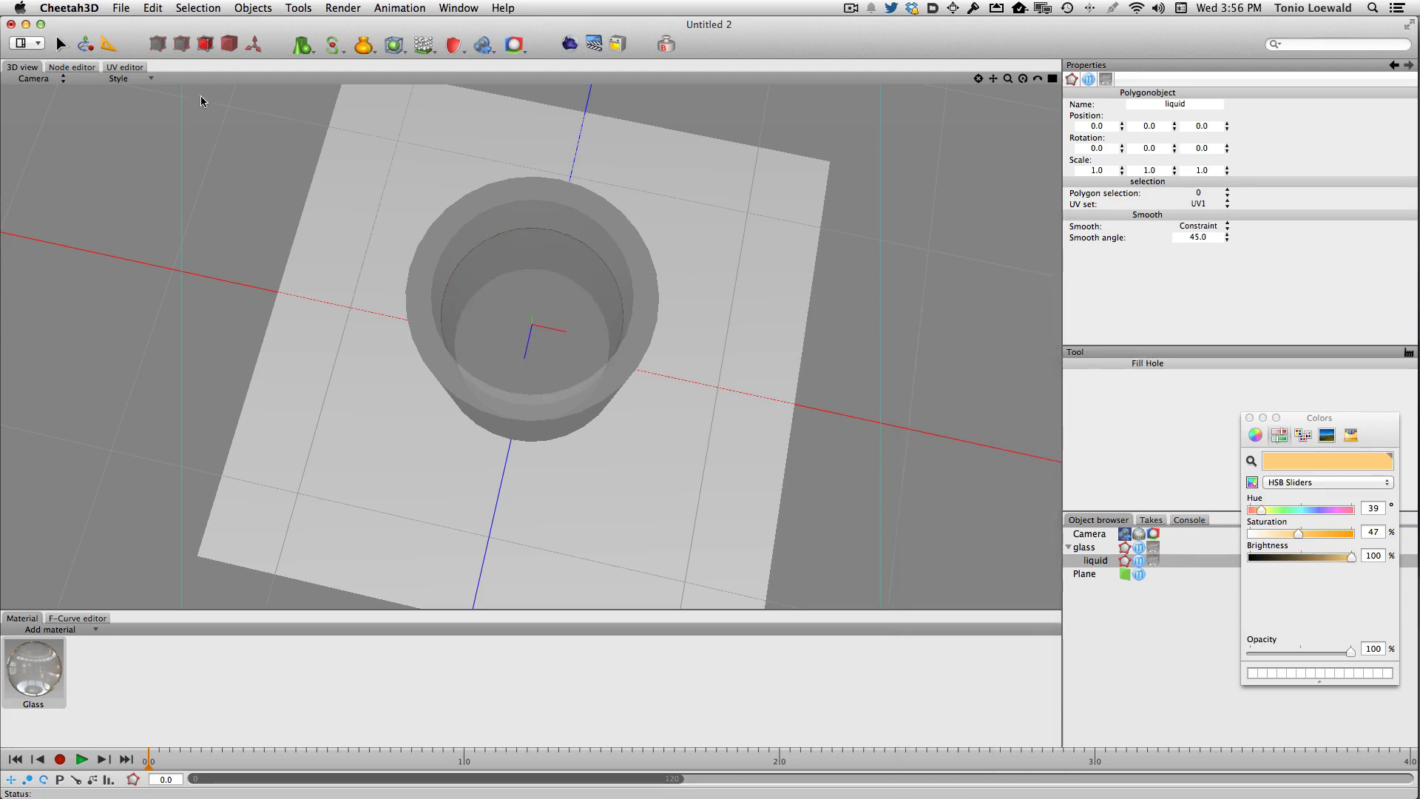
# - Flip the normals of the liquid object
pyautogui.click(85, 45)
pyautogui.click(520, 259)
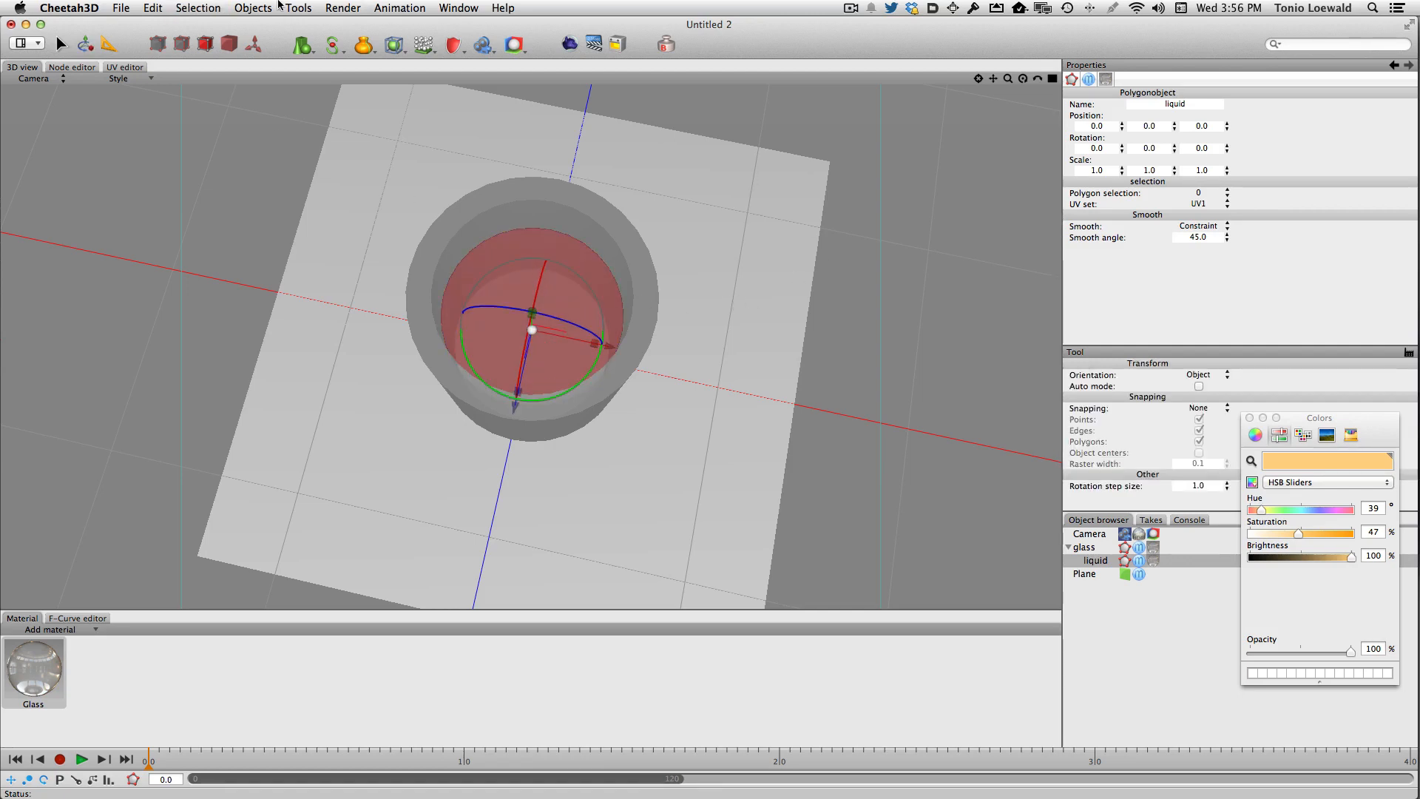
pyautogui.click(204, 7)
pyautogui.rightClick(832, 201)
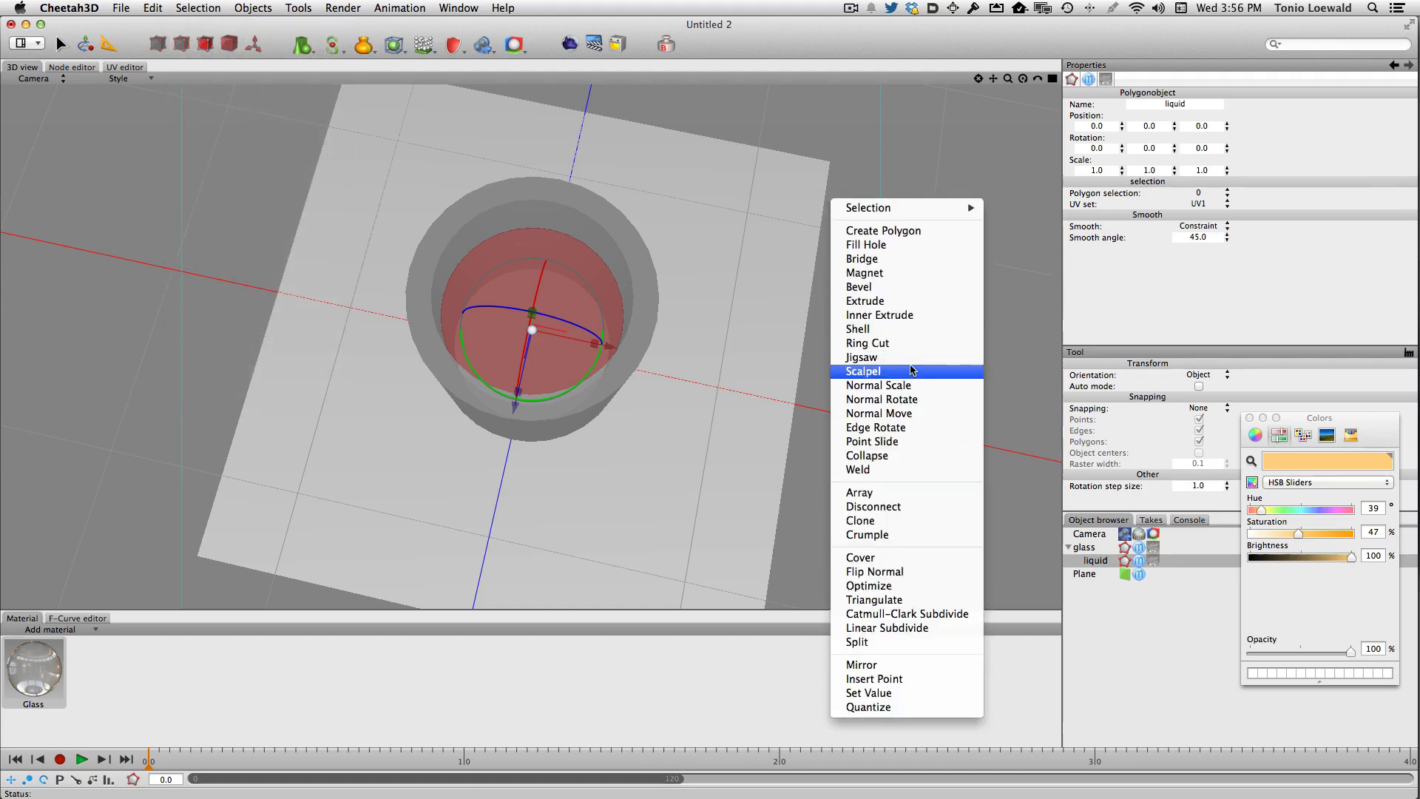
pyautogui.click(906, 573)
pyautogui.click(1100, 561)
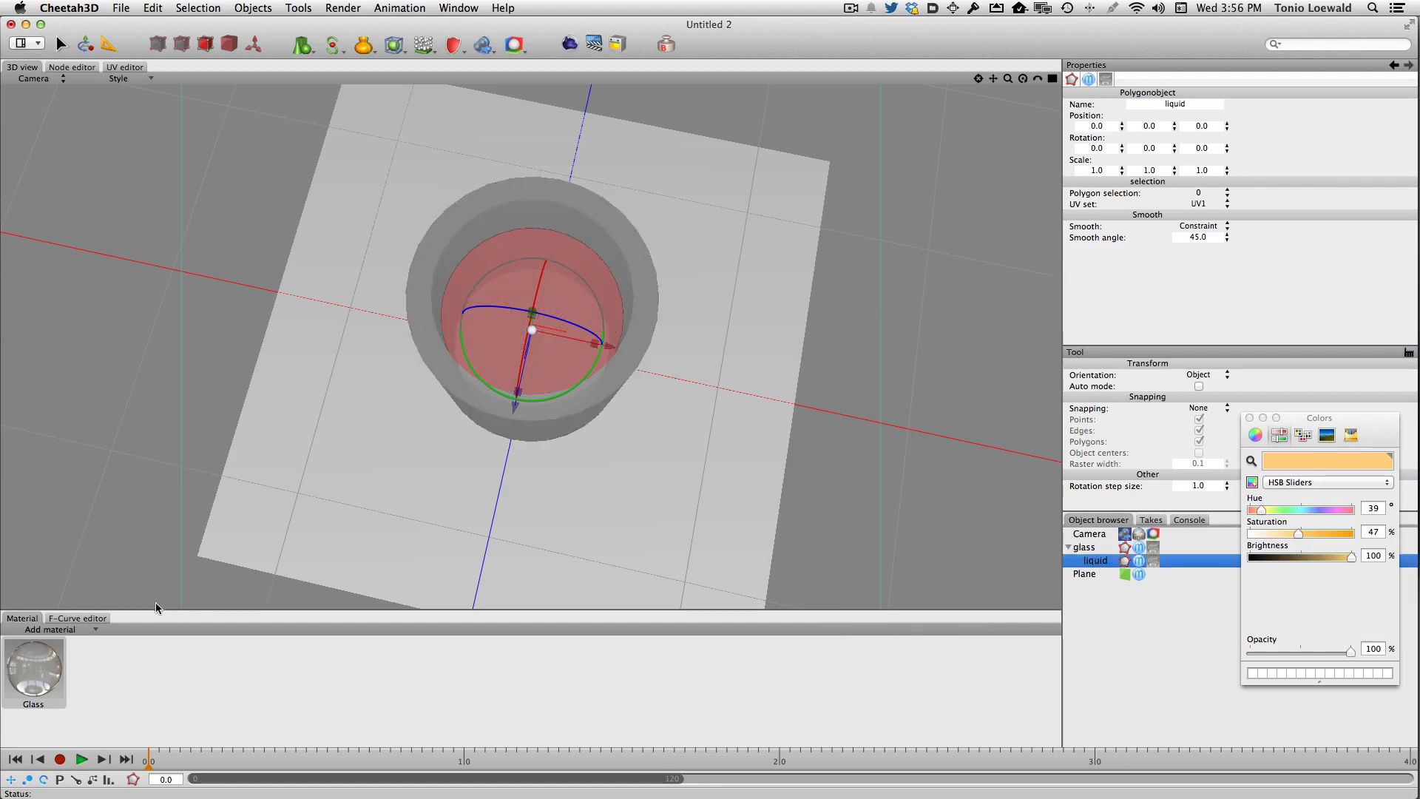
# - Duplicate the Glass material and set the copy's transparency colour to orange, hue 39 and saturation 43
pyautogui.click(33, 685)
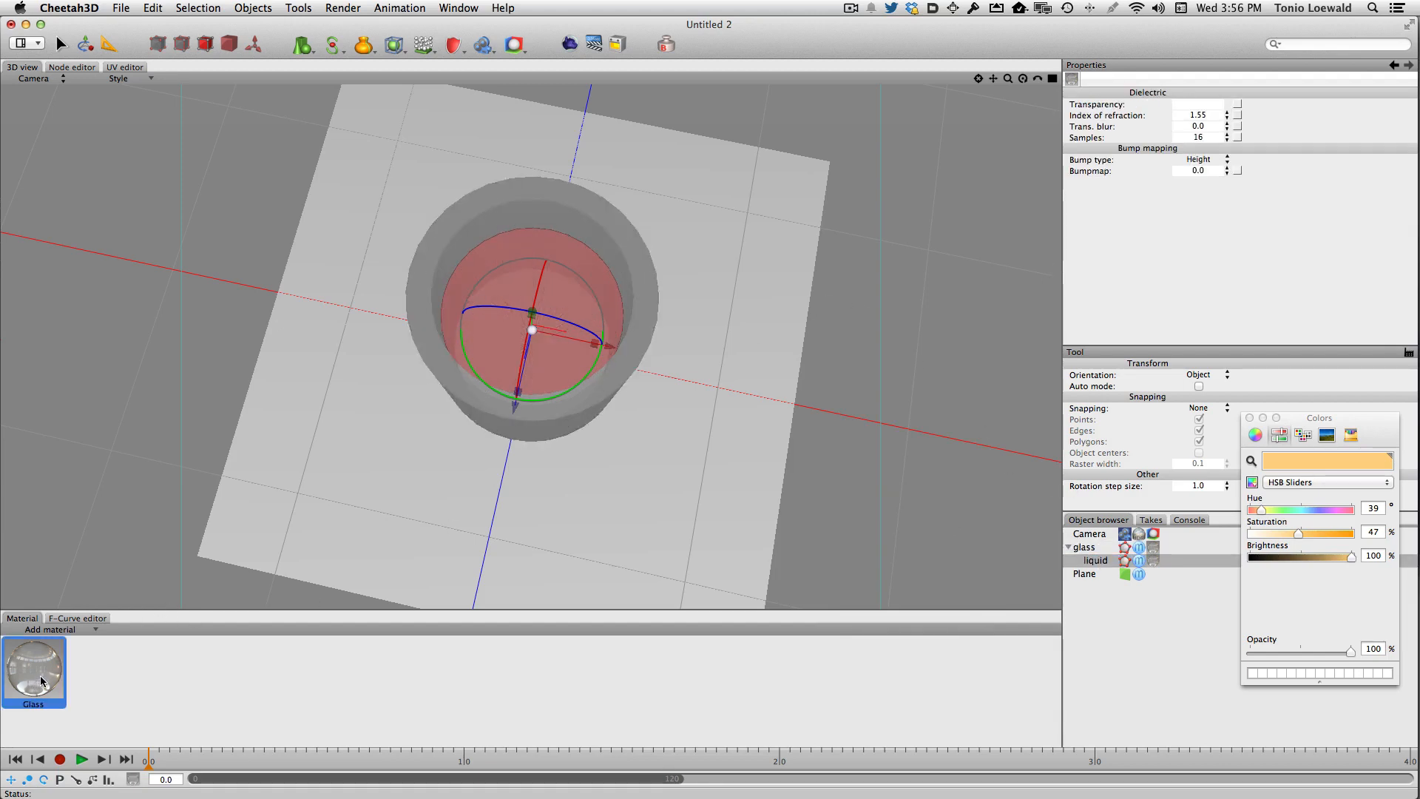
pyautogui.click(1151, 560)
pyautogui.click(1159, 560)
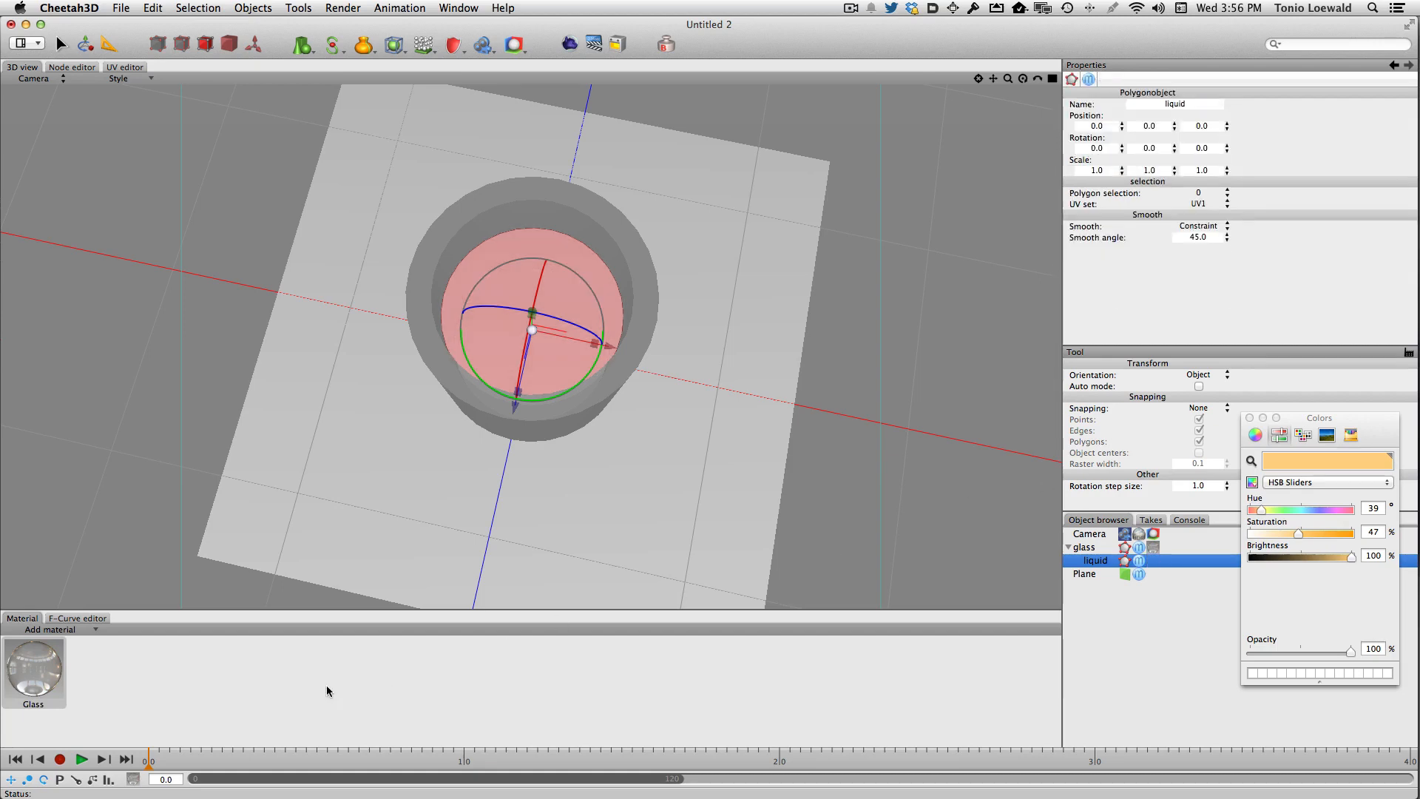
pyautogui.click(31, 668)
pyautogui.press('super+d')
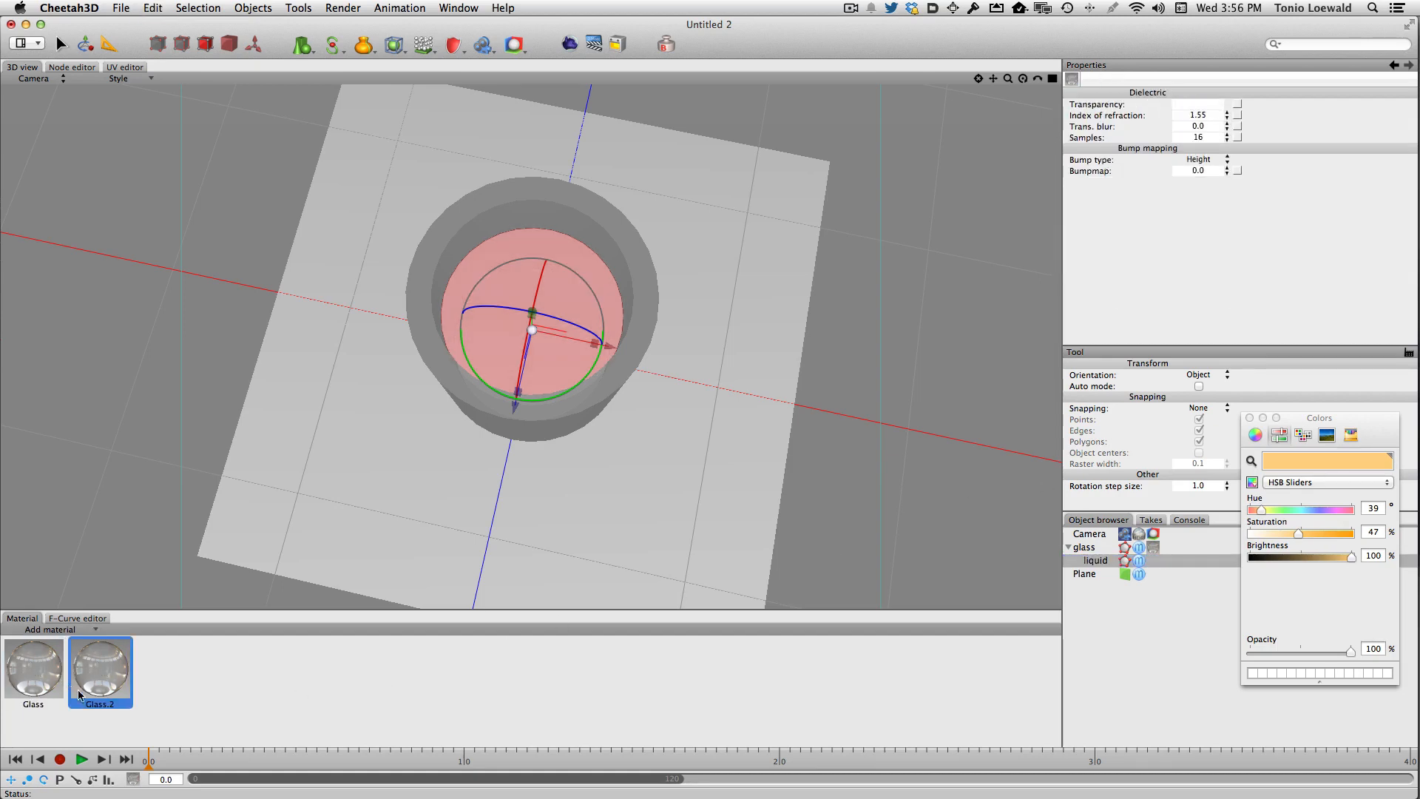
pyautogui.click(1196, 106)
pyautogui.moveTo(1251, 534); pyautogui.dragTo(1302, 536)
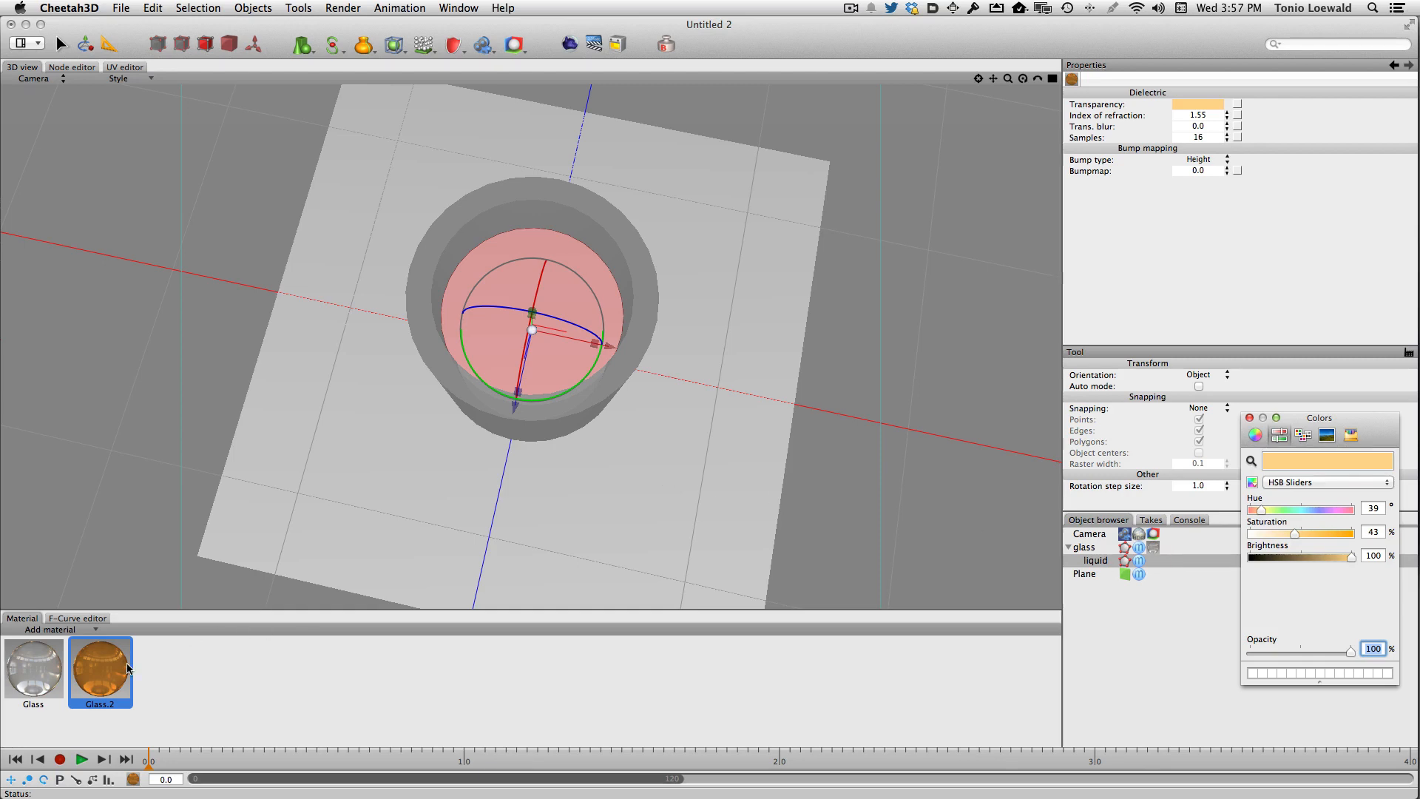
# - Apply the duplicated orange glass material to the liquid object
pyautogui.moveTo(111, 668); pyautogui.dragTo(524, 370)
pyautogui.click(948, 345)
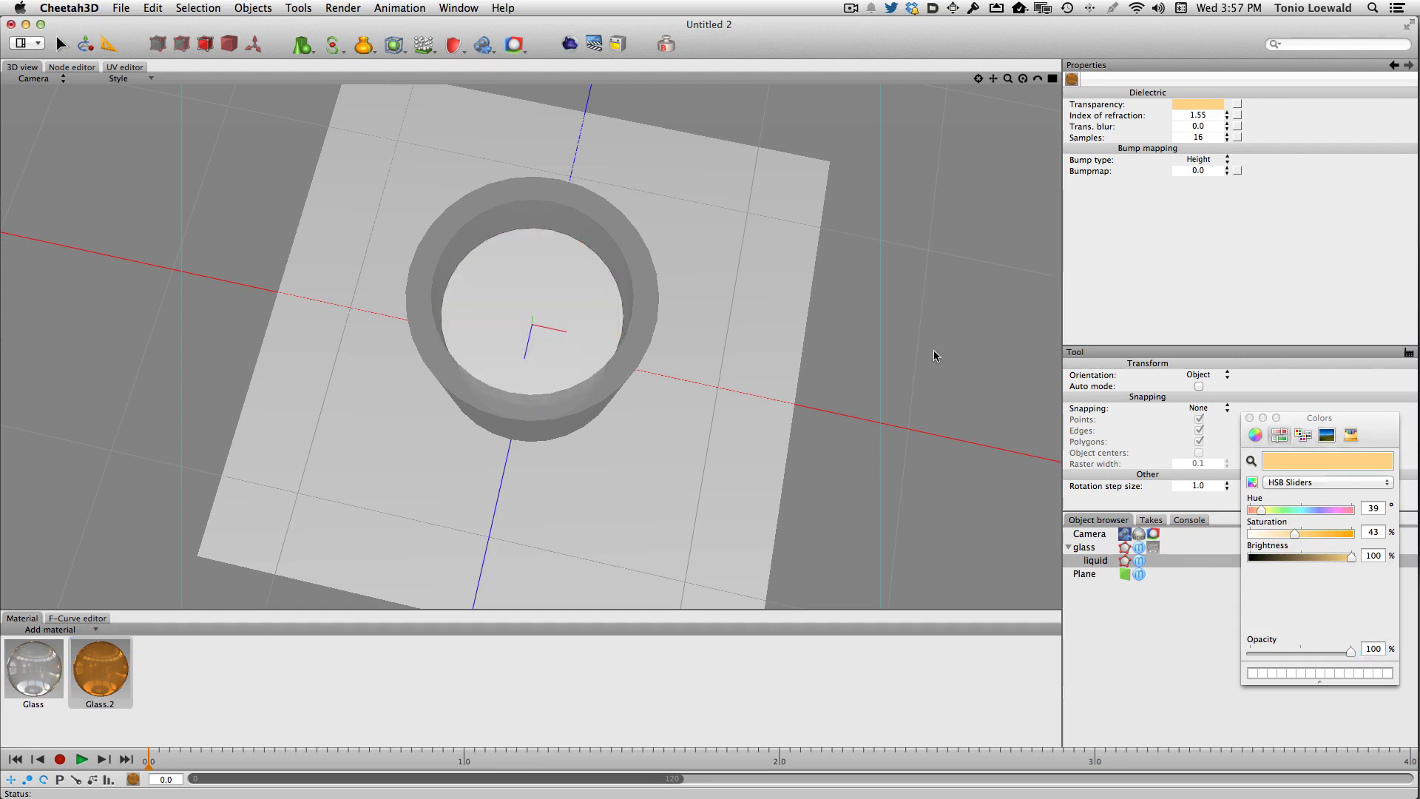
pyautogui.moveTo(100, 669); pyautogui.dragTo(525, 323)
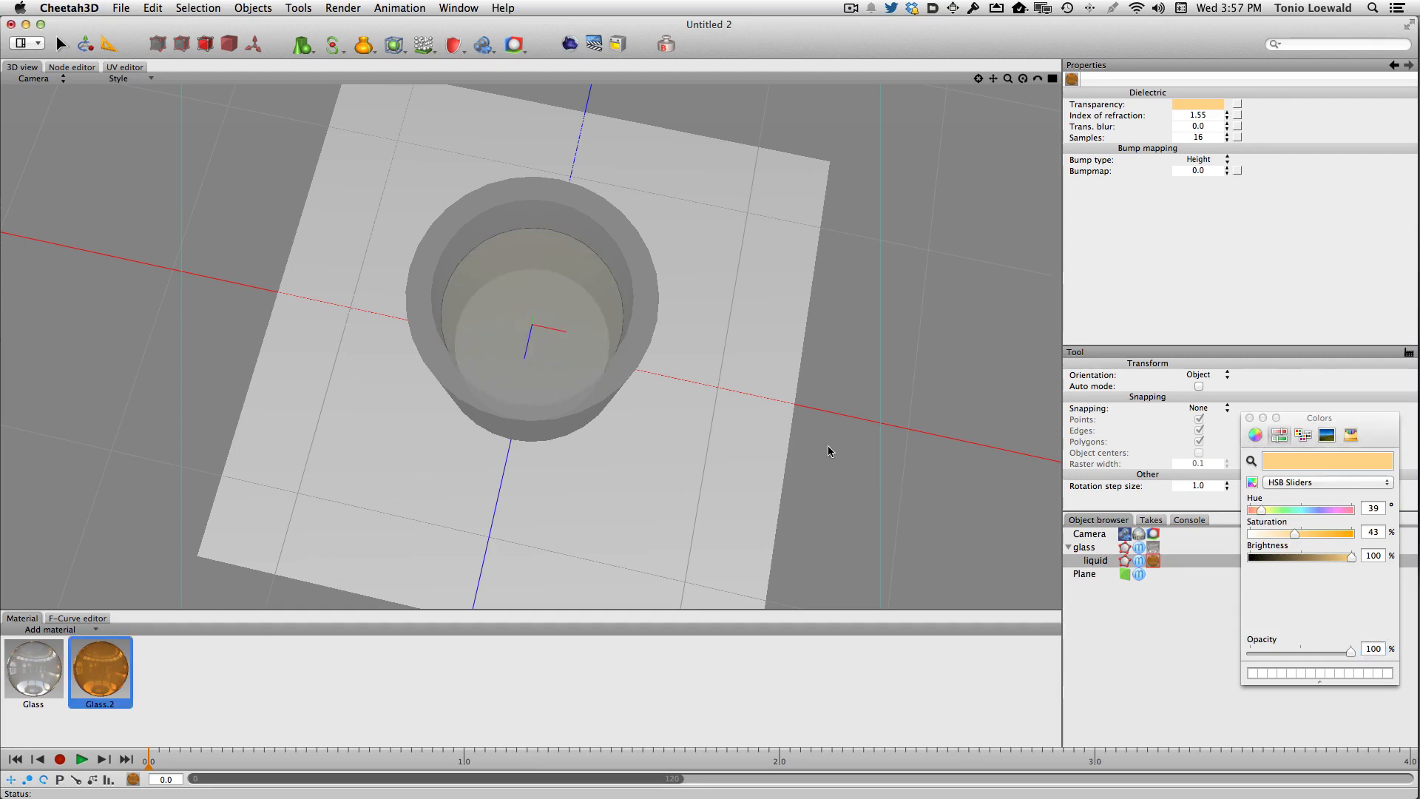
# - Render the scene with the glass and liquid
pyautogui.moveTo(645, 430); pyautogui.dragTo(646, 353, button='right')
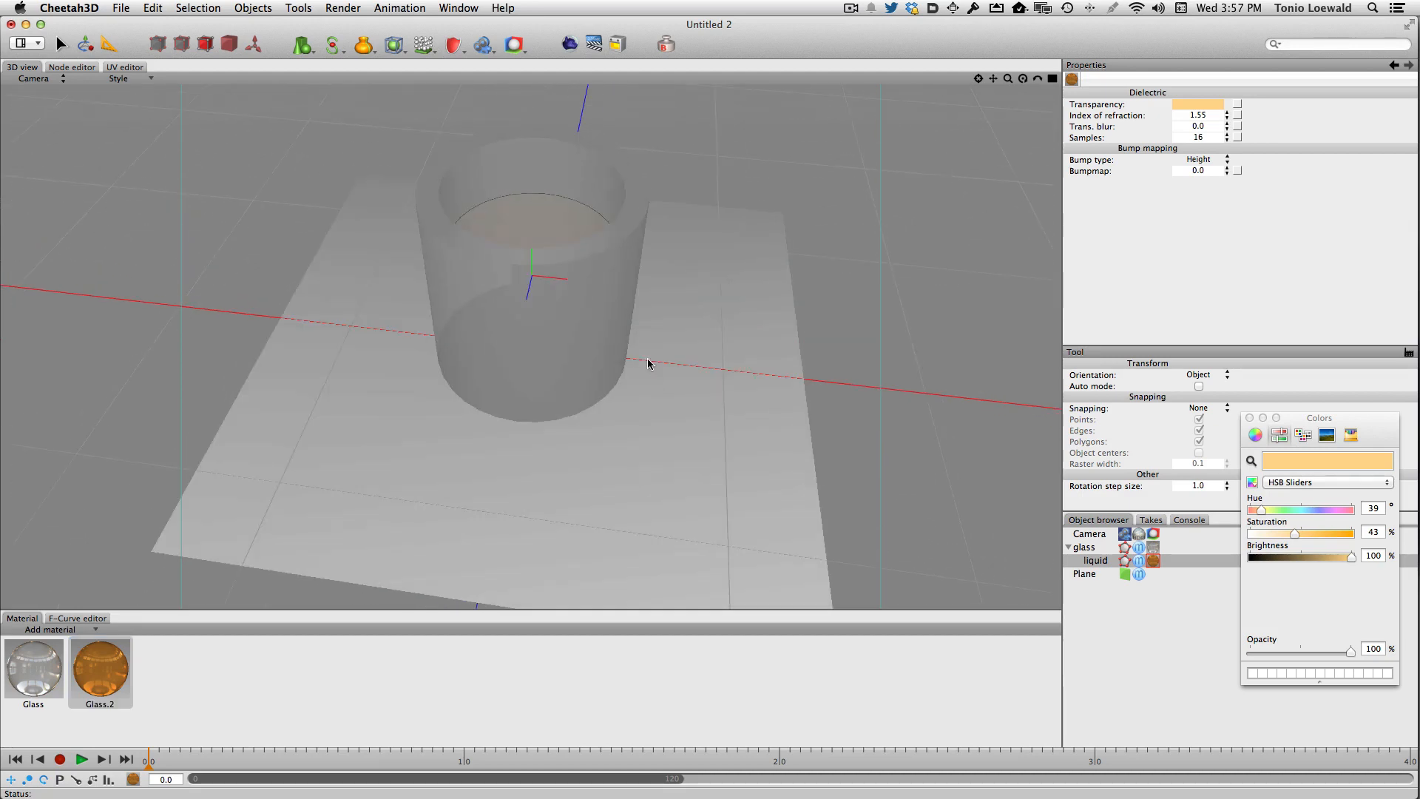
pyautogui.click(570, 44)
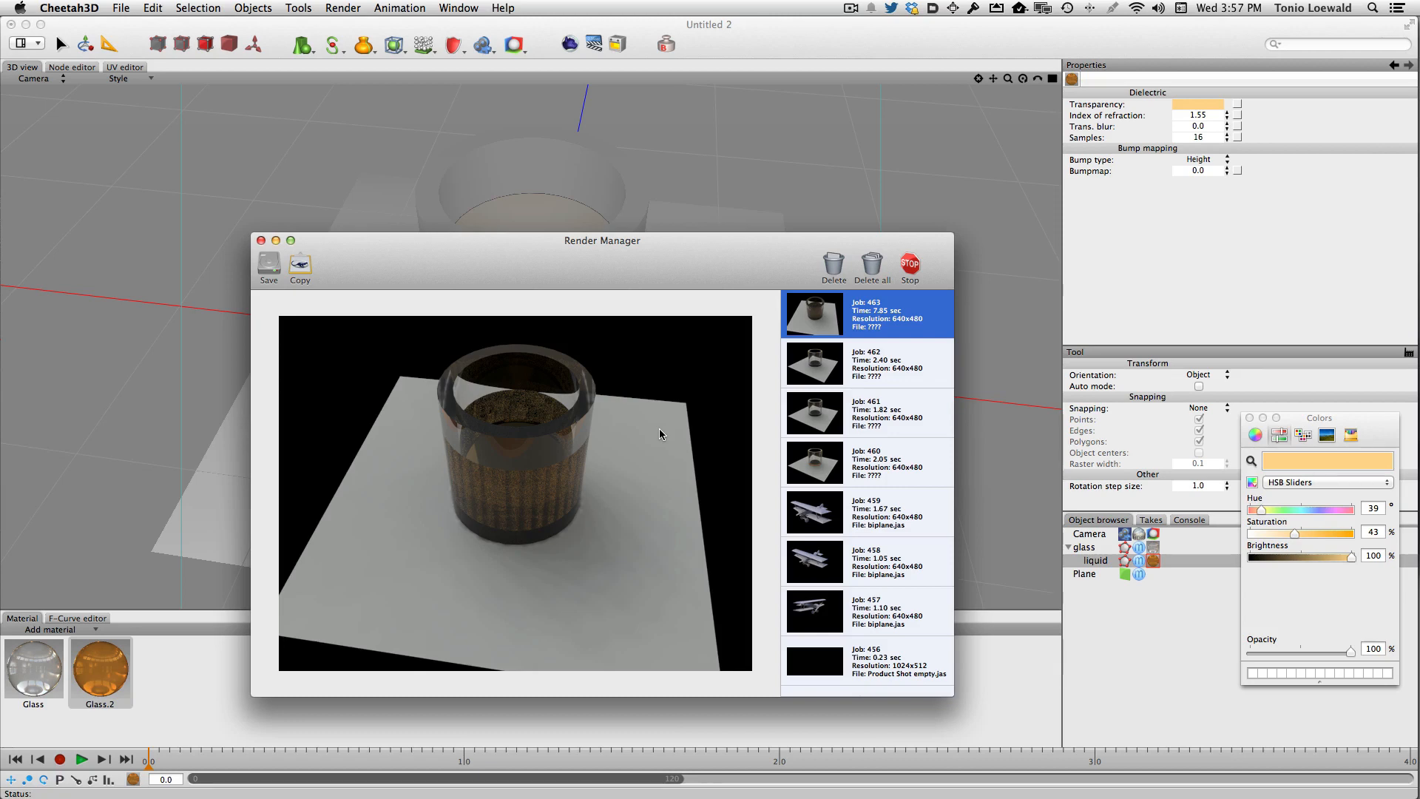
# - Scale the liquid object to 0.99 on all three axes and render the scene
pyautogui.press('super+w')
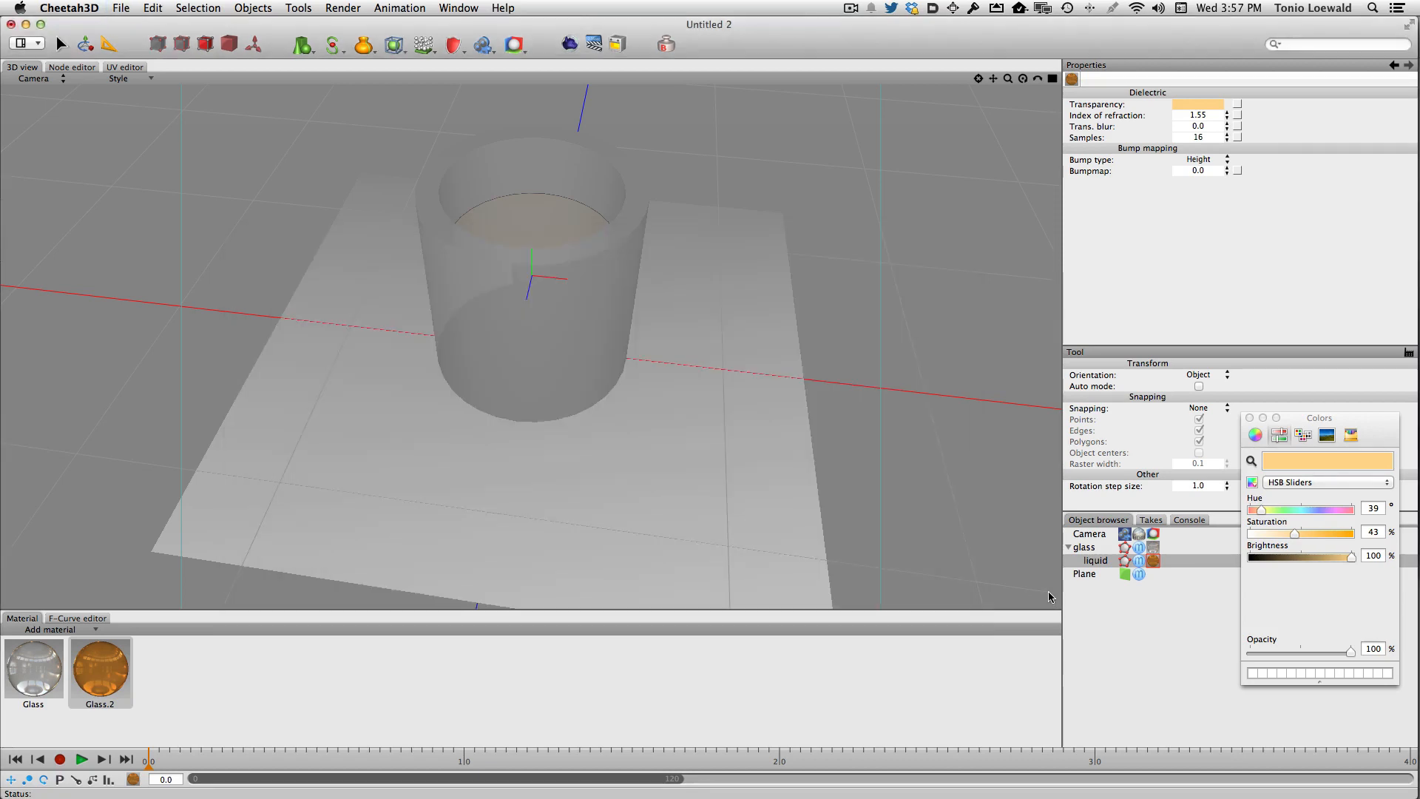
pyautogui.click(1118, 559)
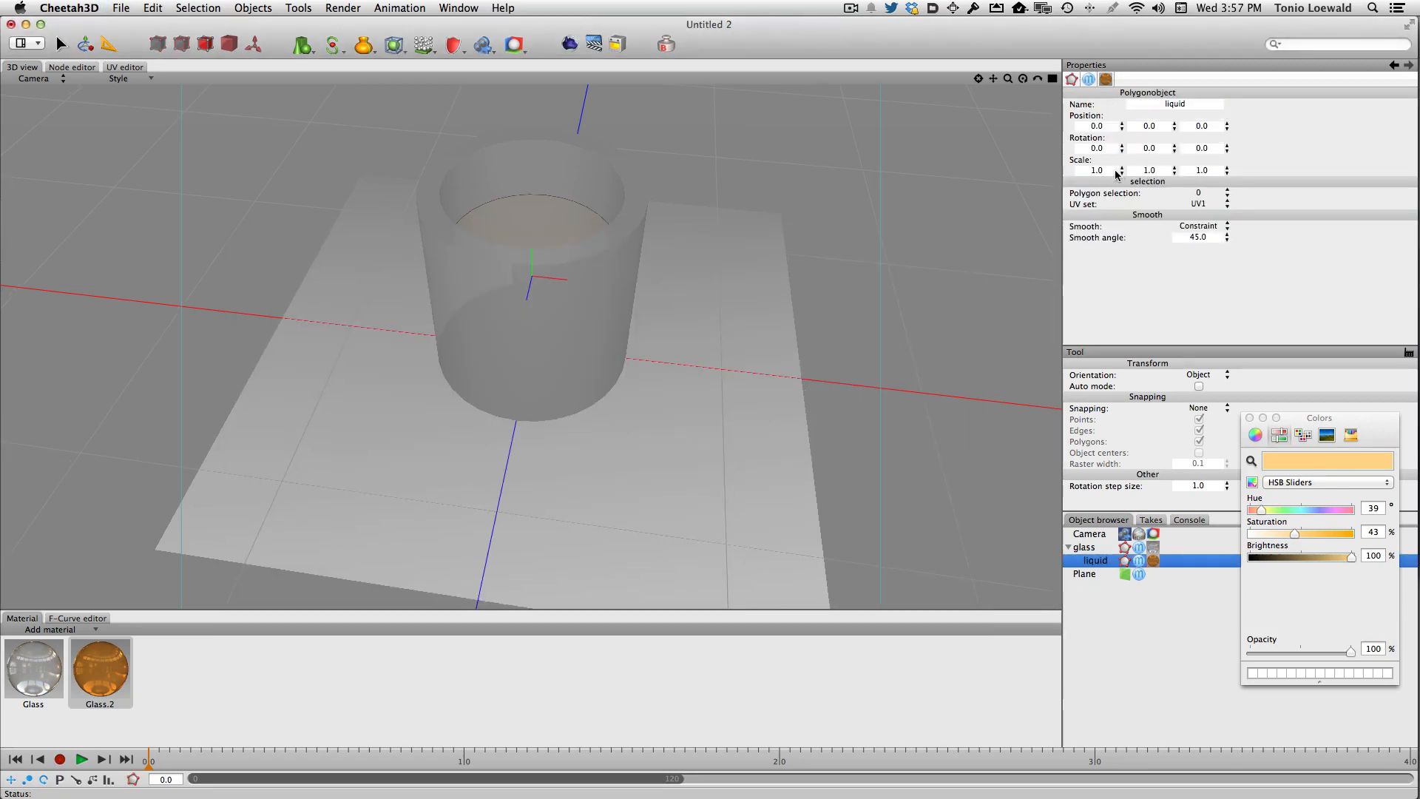
pyautogui.click(1079, 171)
pyautogui.write('0.99')
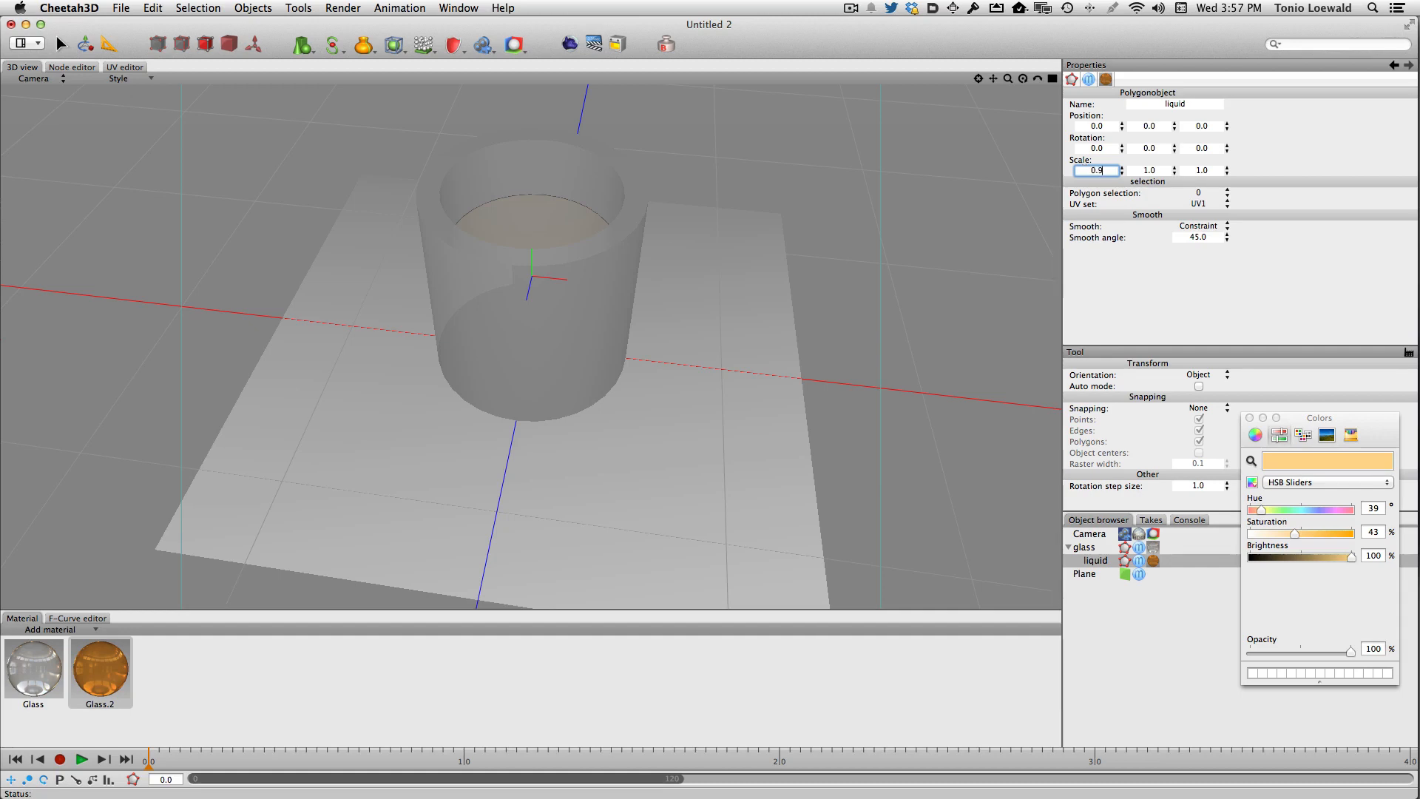
pyautogui.press('Tab')
pyautogui.write('0.99')
pyautogui.press('Tab')
pyautogui.write('0.9')
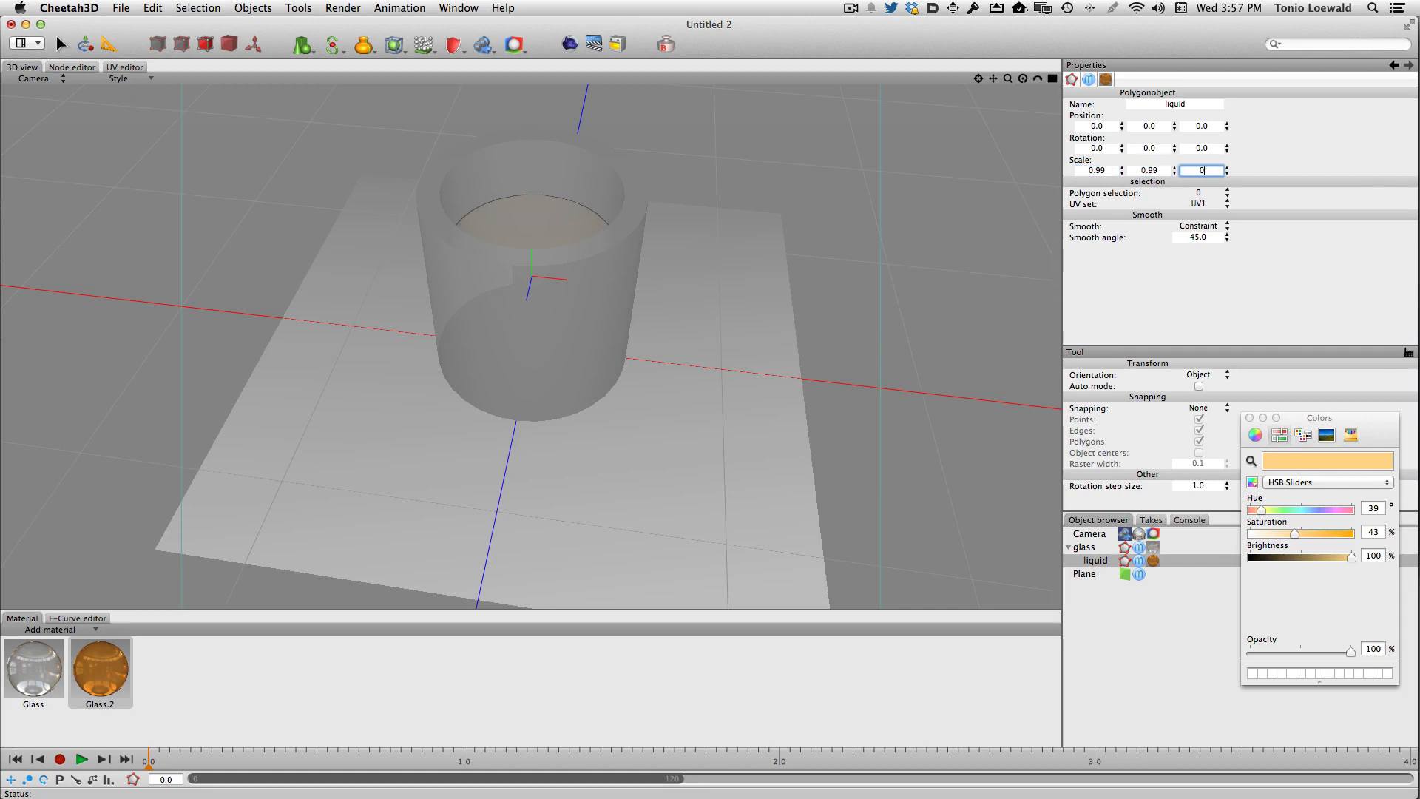
pyautogui.write('9')
pyautogui.press('Tab')
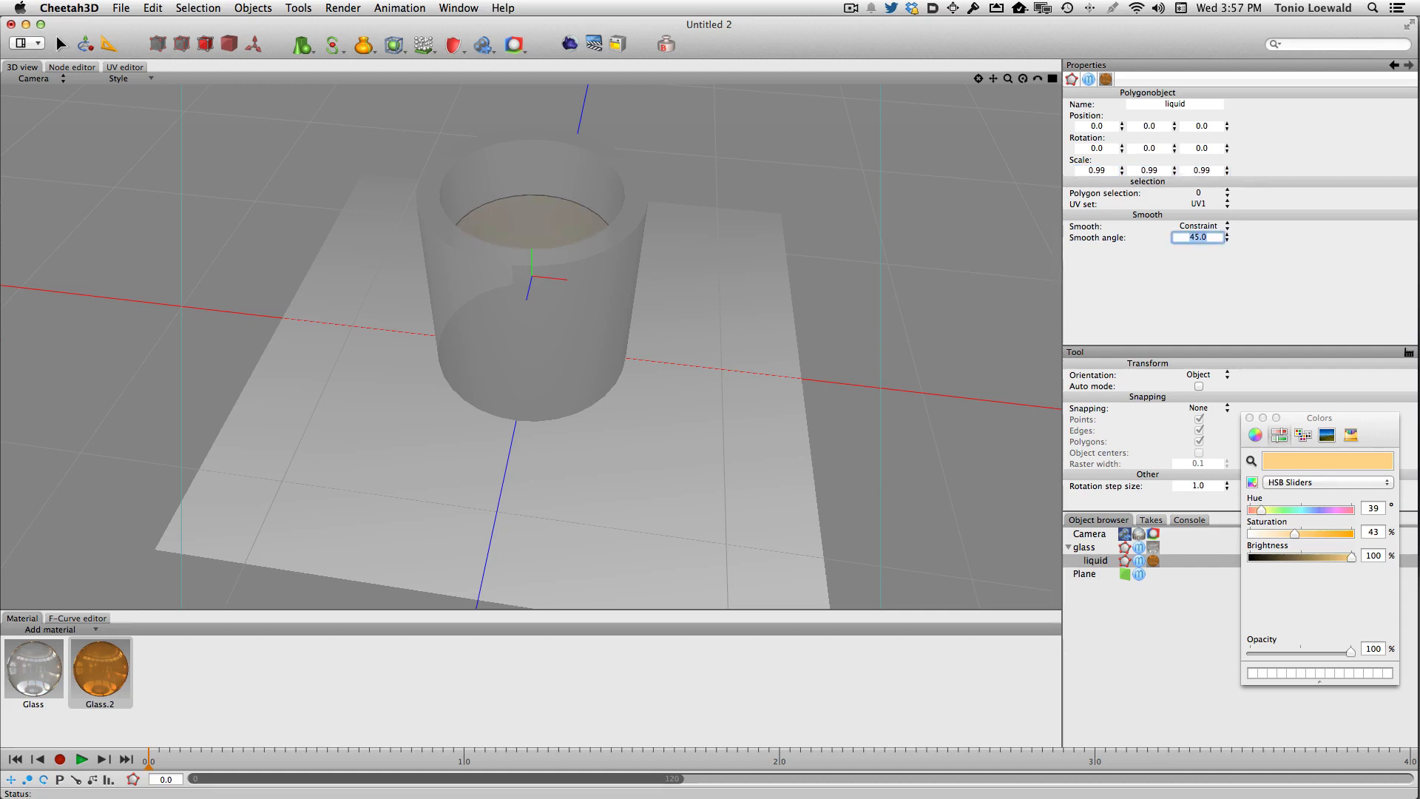
pyautogui.click(573, 42)
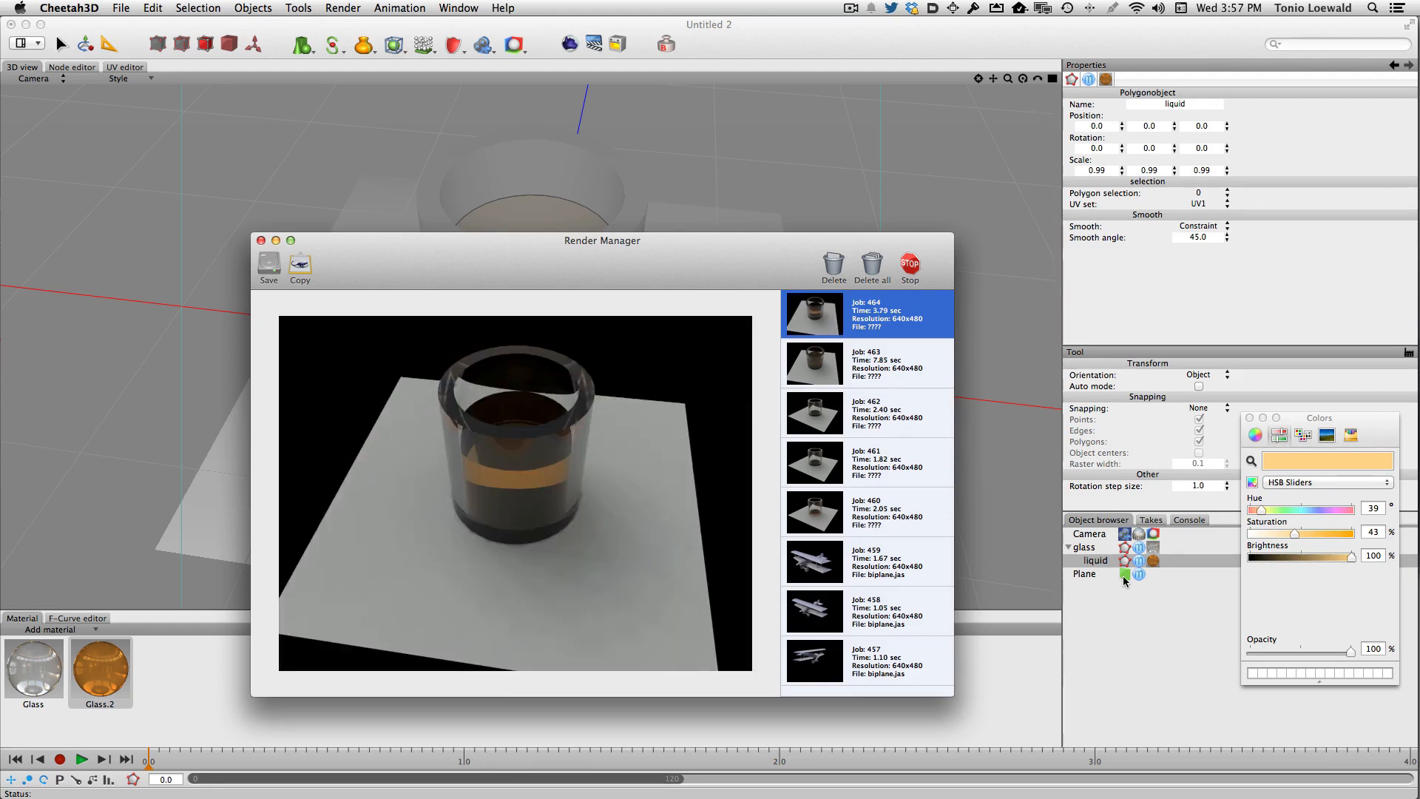
# - Delete the two tags attached to the camera
pyautogui.click(1153, 537)
pyautogui.click(1139, 537)
pyautogui.press('Delete')
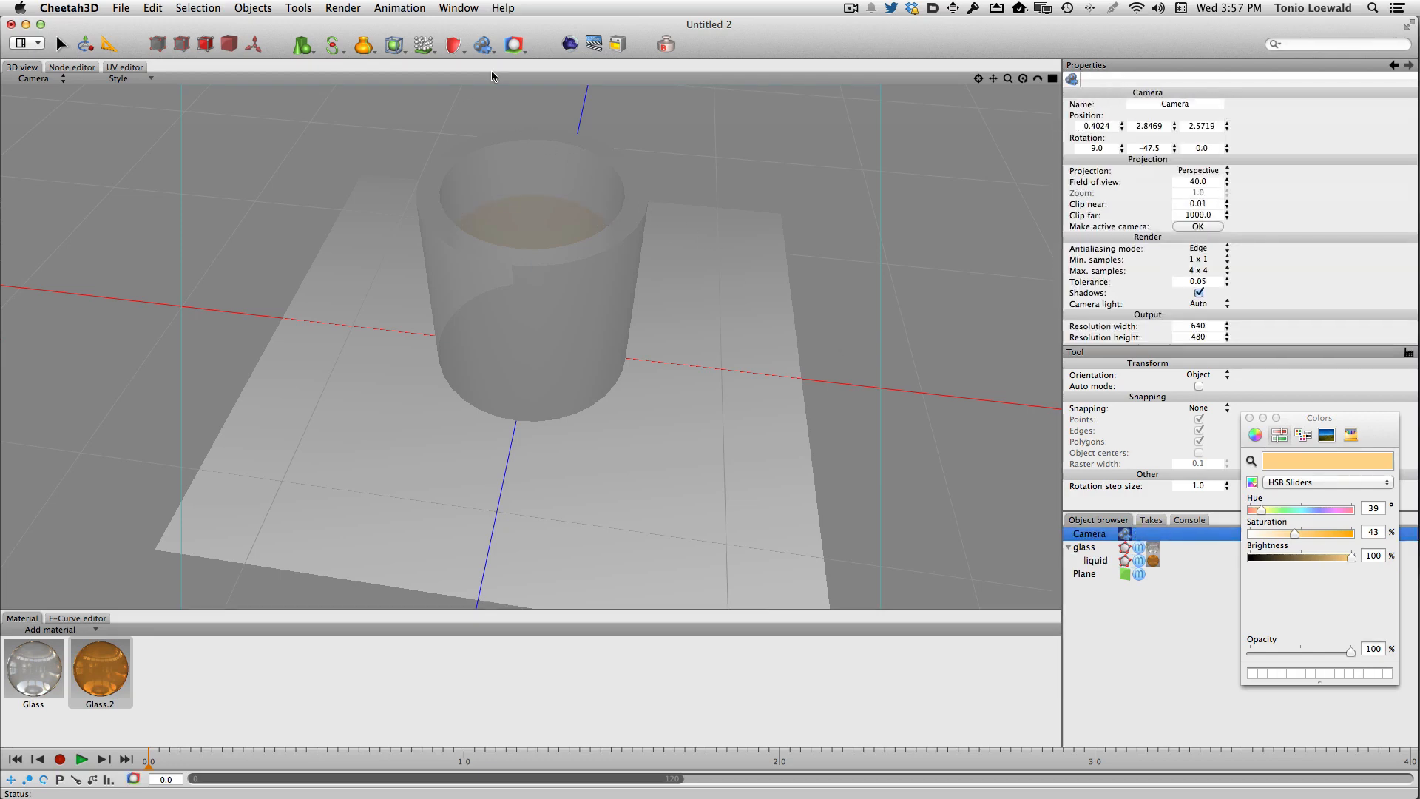
# - Add a light object and set its light type to Distant
pyautogui.click(484, 45)
pyautogui.click(527, 171)
pyautogui.click(1200, 181)
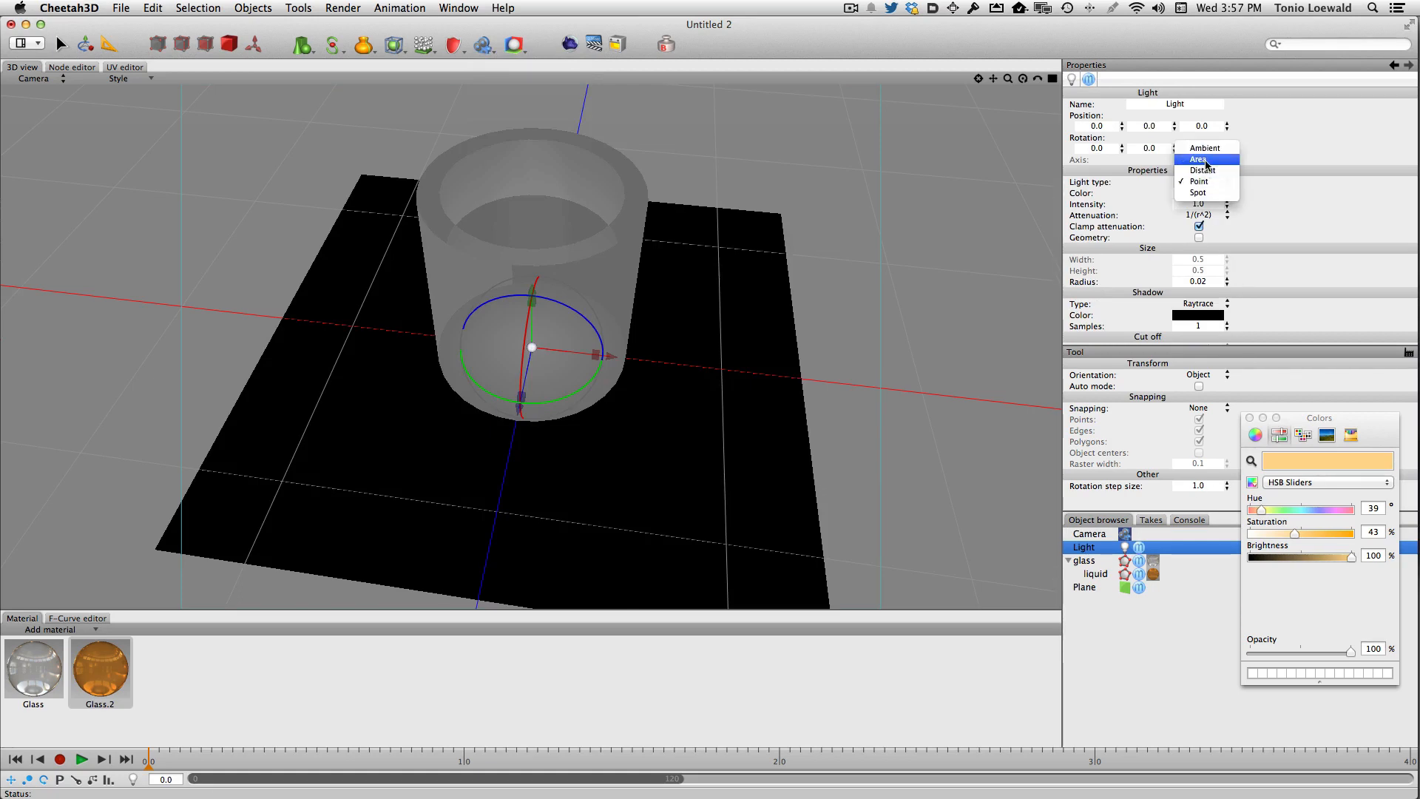
pyautogui.click(1203, 170)
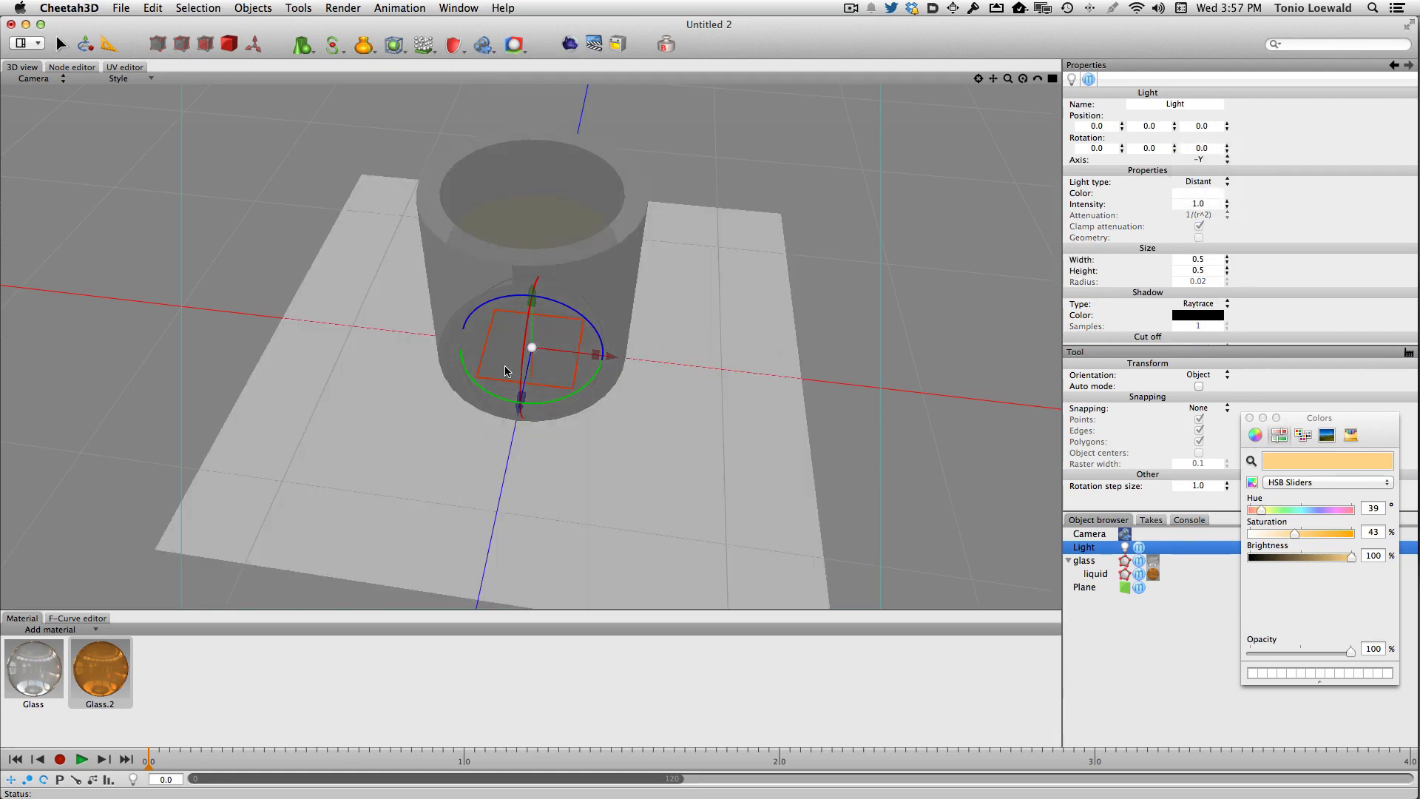
# - Rotate the distant light to about -33 and 25 degrees and render the scene
pyautogui.moveTo(520, 372); pyautogui.dragTo(527, 361)
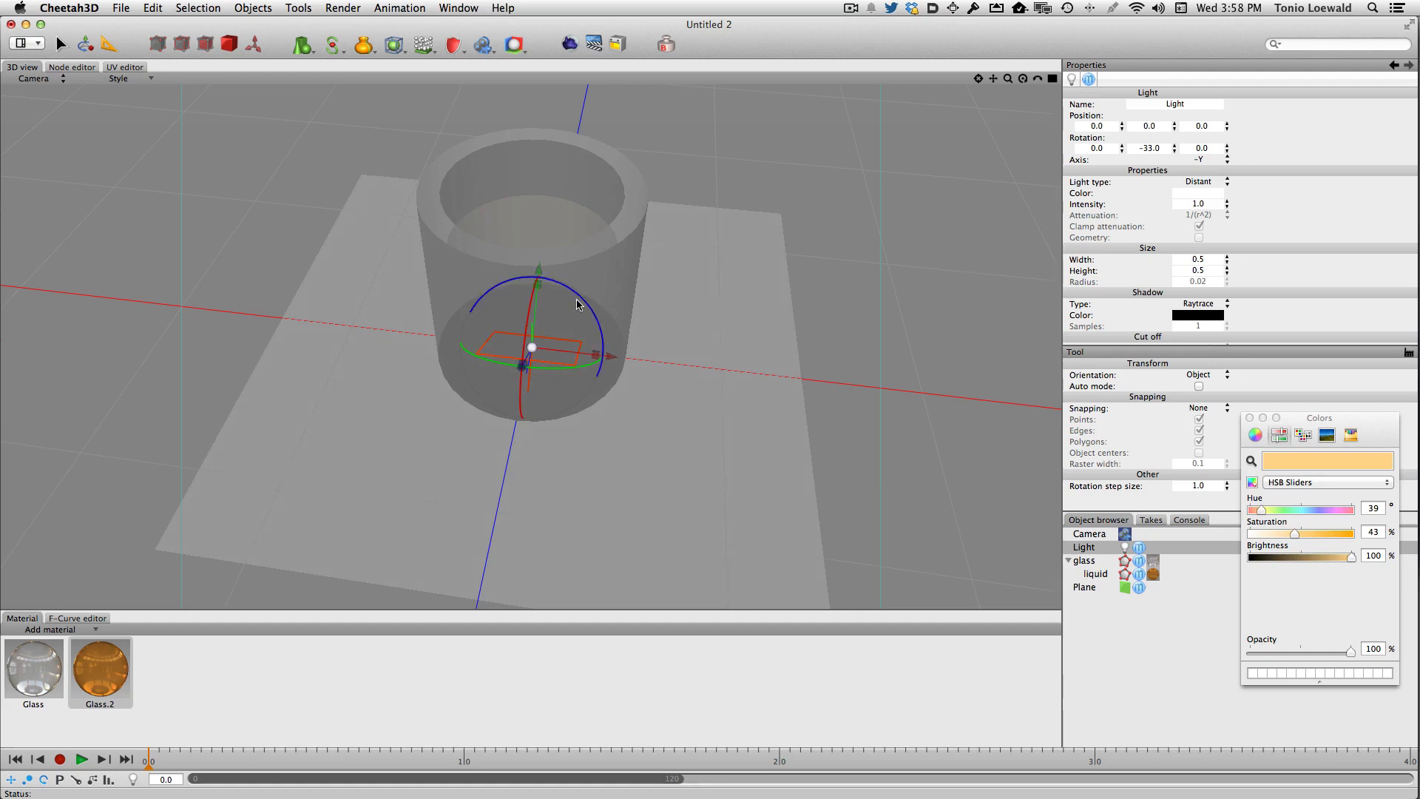
pyautogui.moveTo(573, 295); pyautogui.dragTo(549, 280)
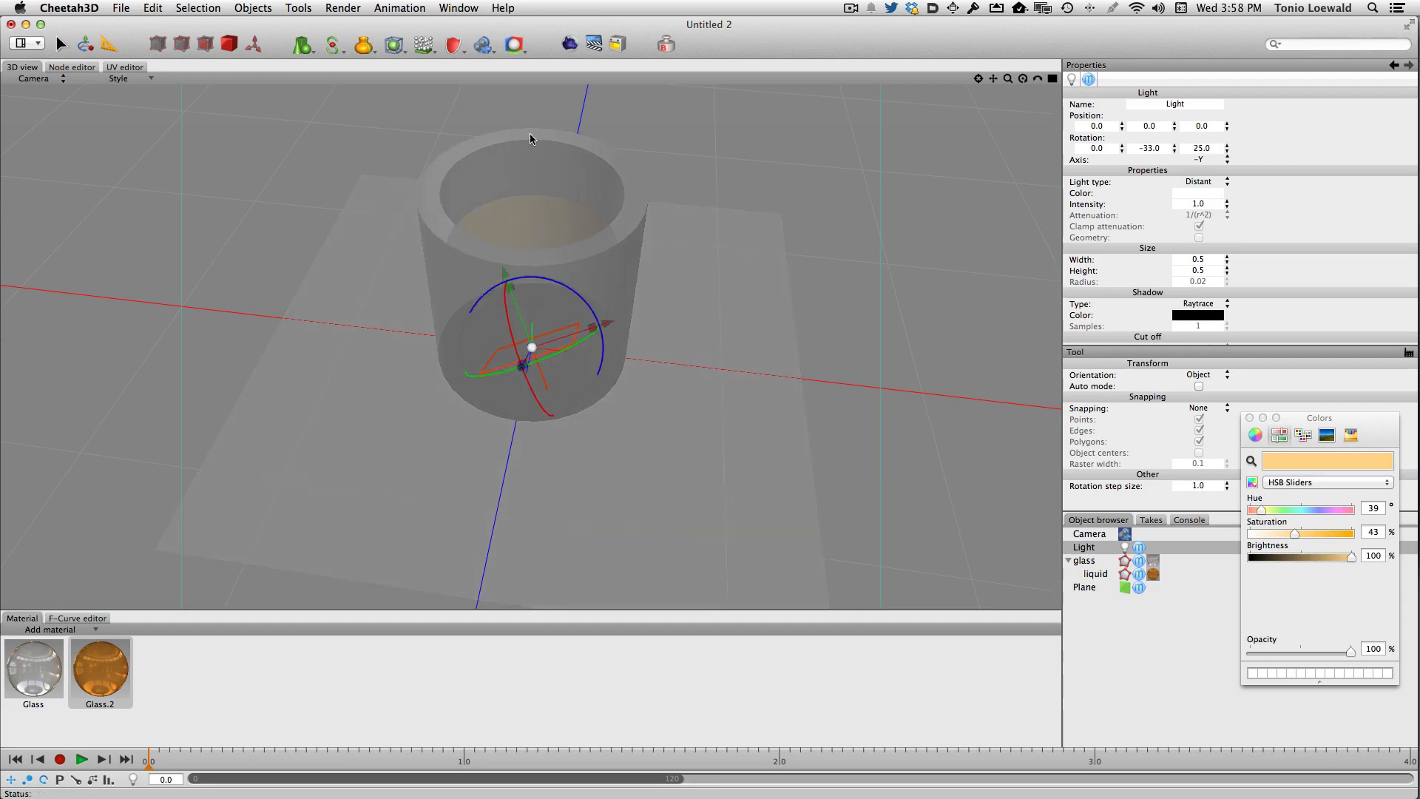
pyautogui.click(569, 45)
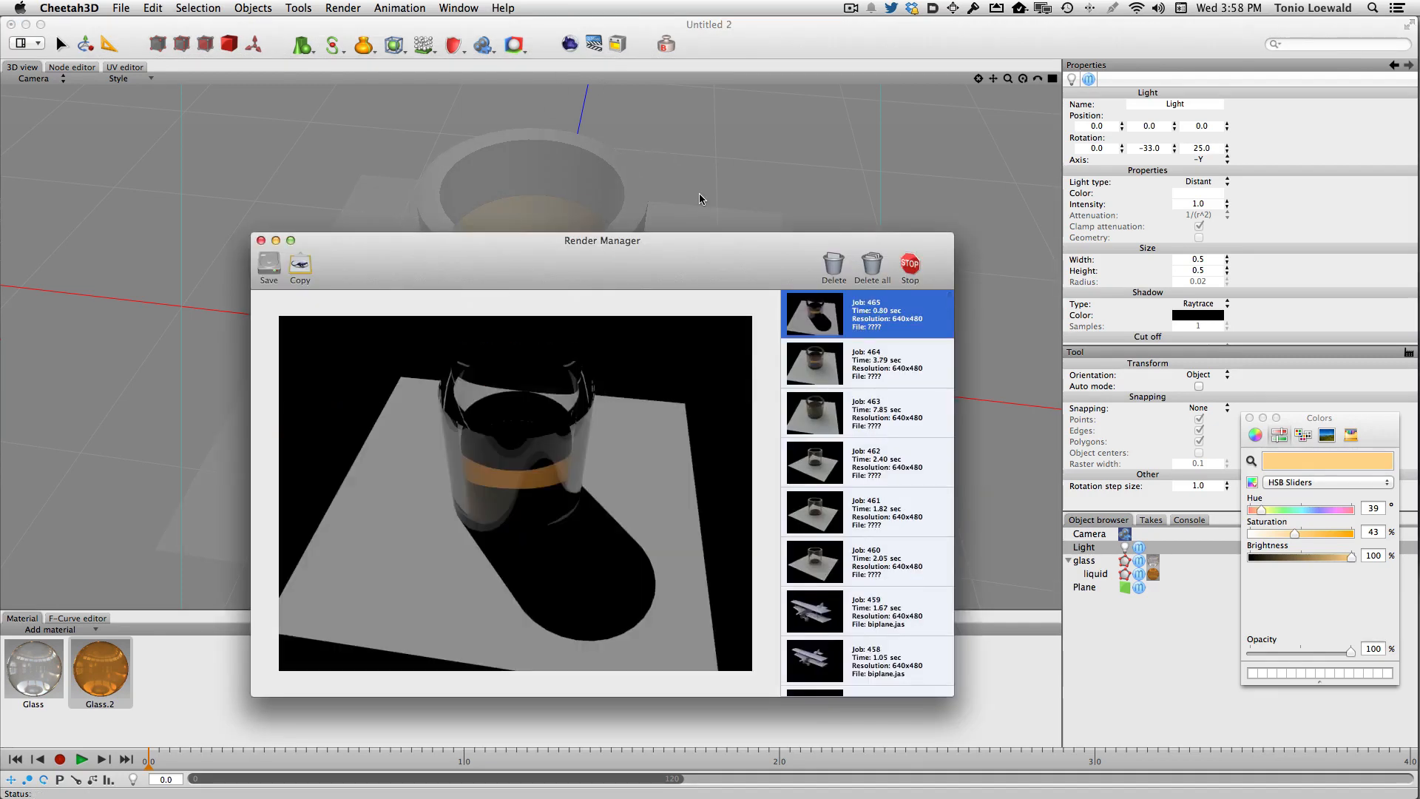
pyautogui.press('super+w')
# - Set the light's shadow type to Raytrace+trans and render the scene
pyautogui.scroll(-2, 1258, 293)
pyautogui.scroll(-1, 1258, 292)
pyautogui.click(1198, 239)
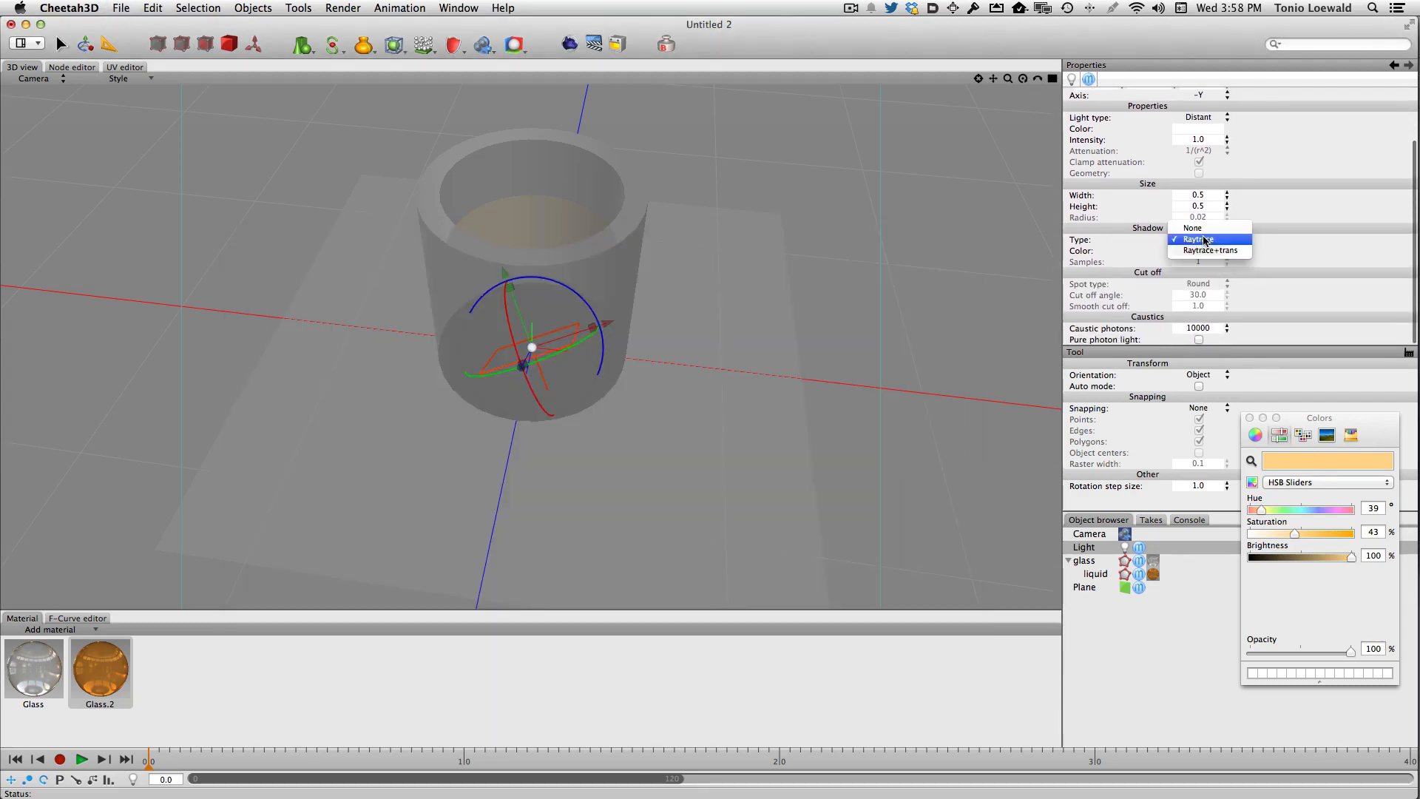
pyautogui.click(1197, 250)
pyautogui.click(569, 45)
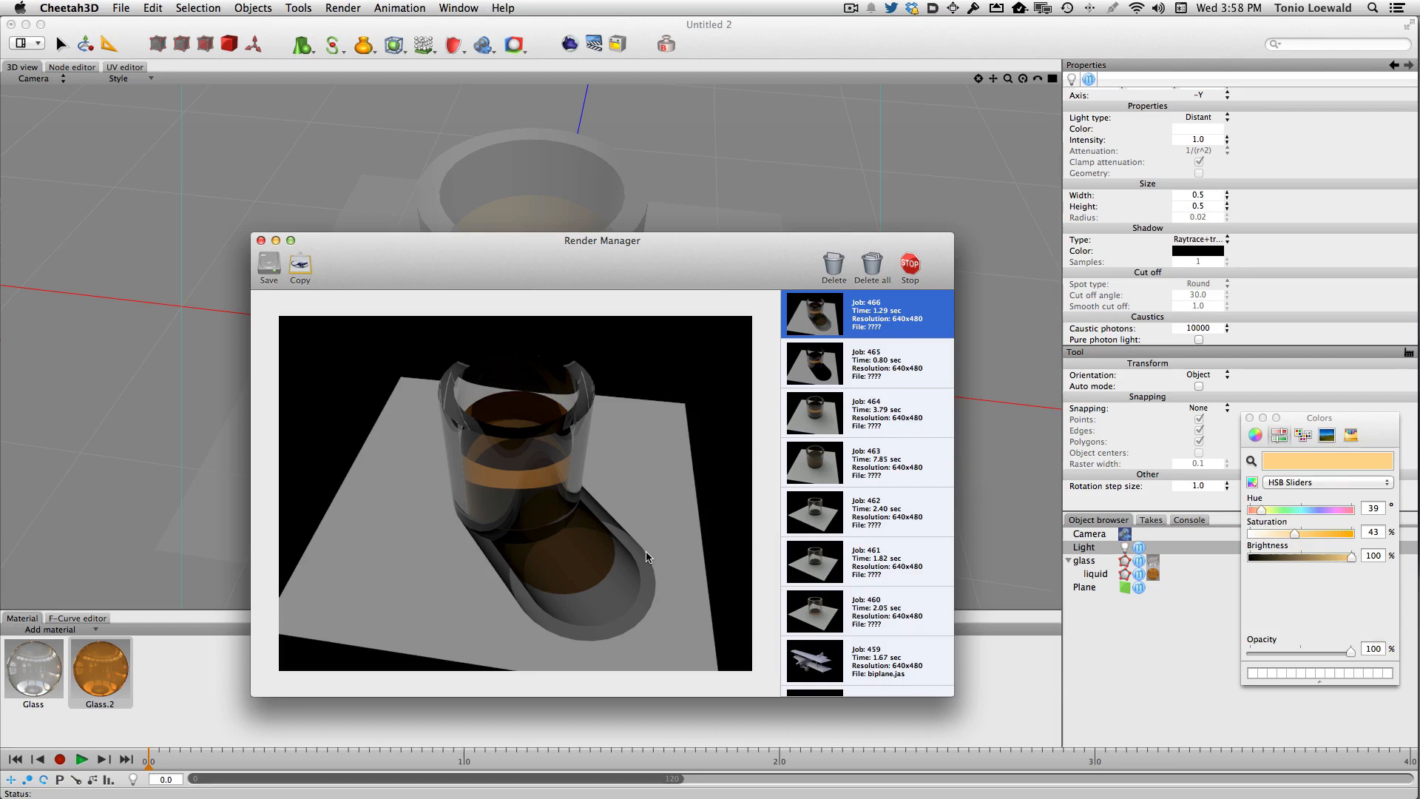
pyautogui.press('super+Tab')
pyautogui.click(640, 413)
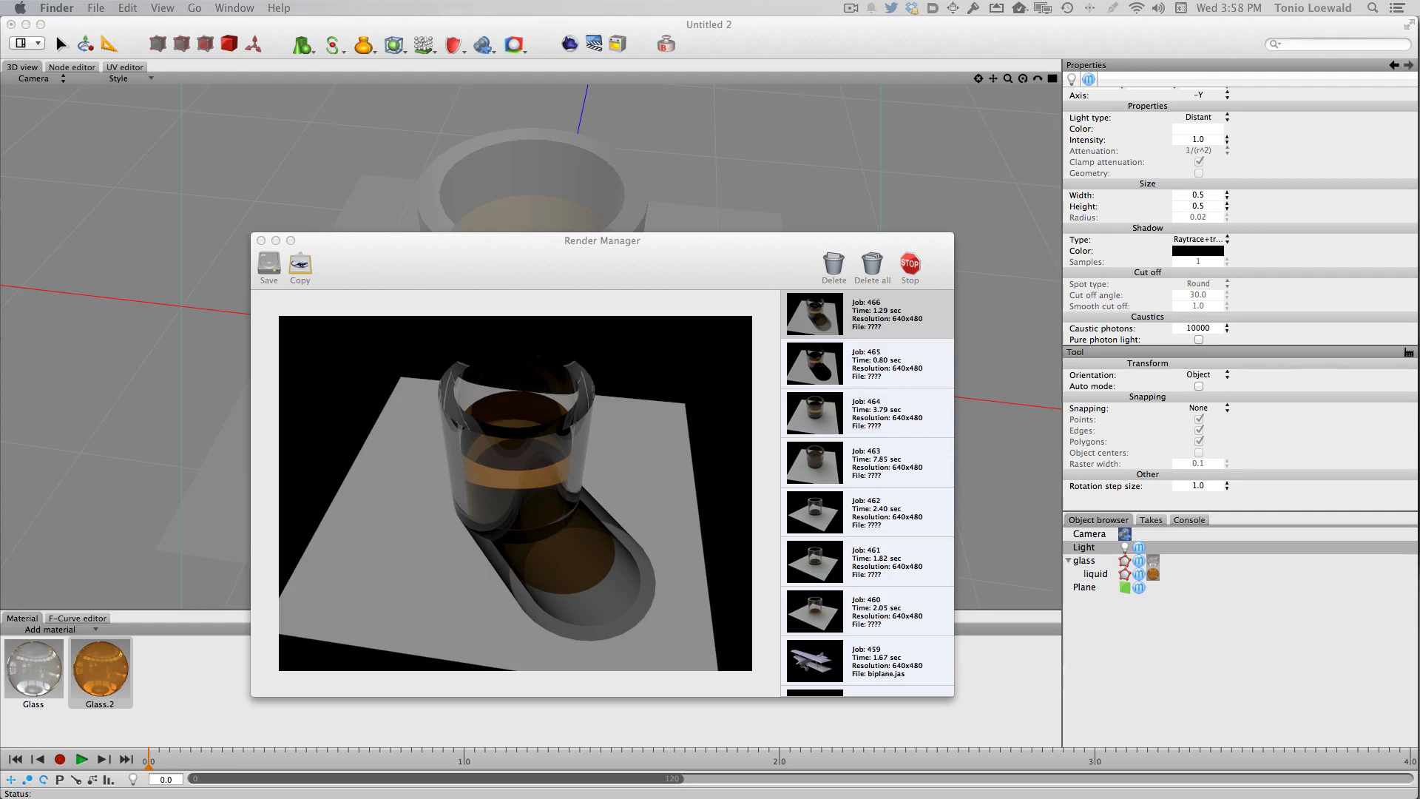
pyautogui.press('super+Tab')
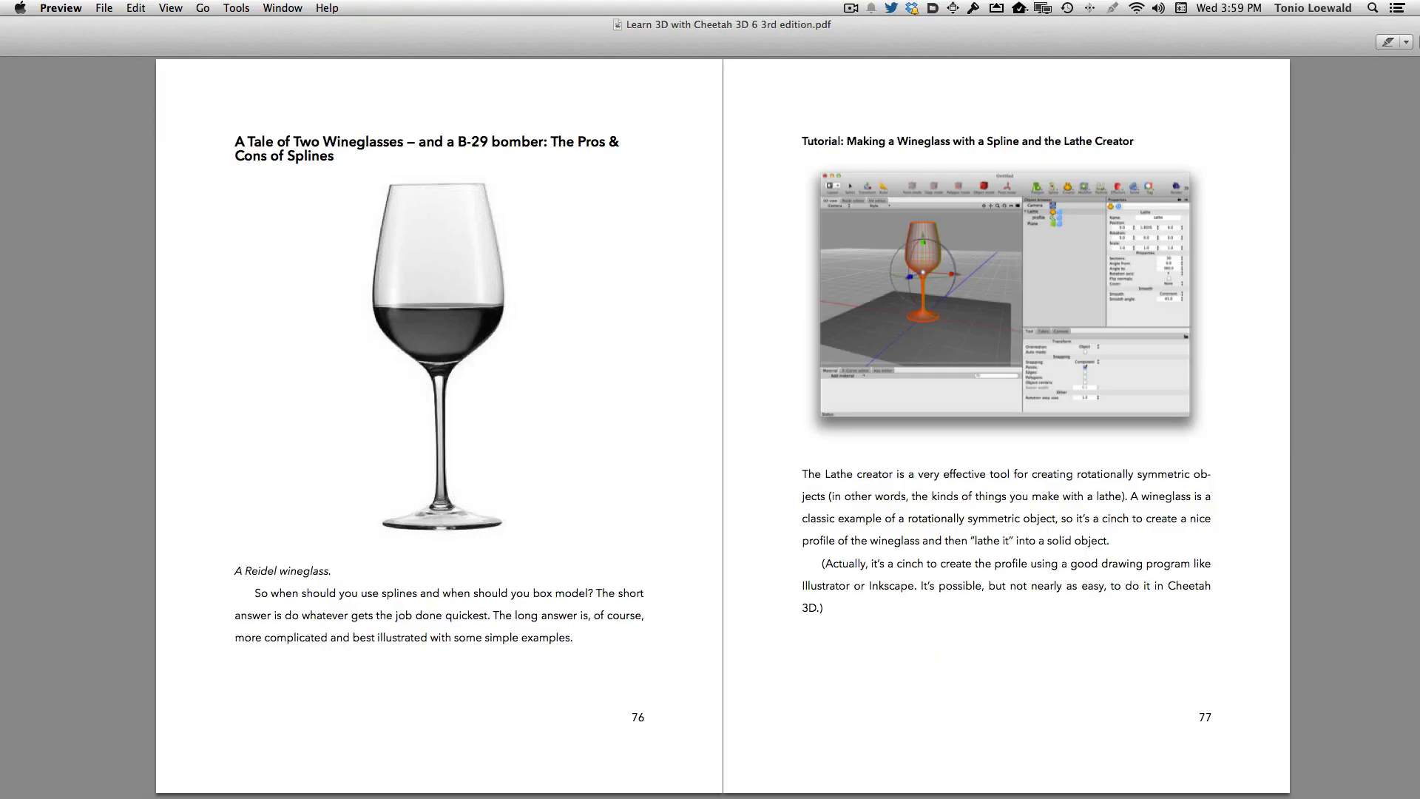
pyautogui.moveTo(417, 27); pyautogui.dragTo(527, 63)
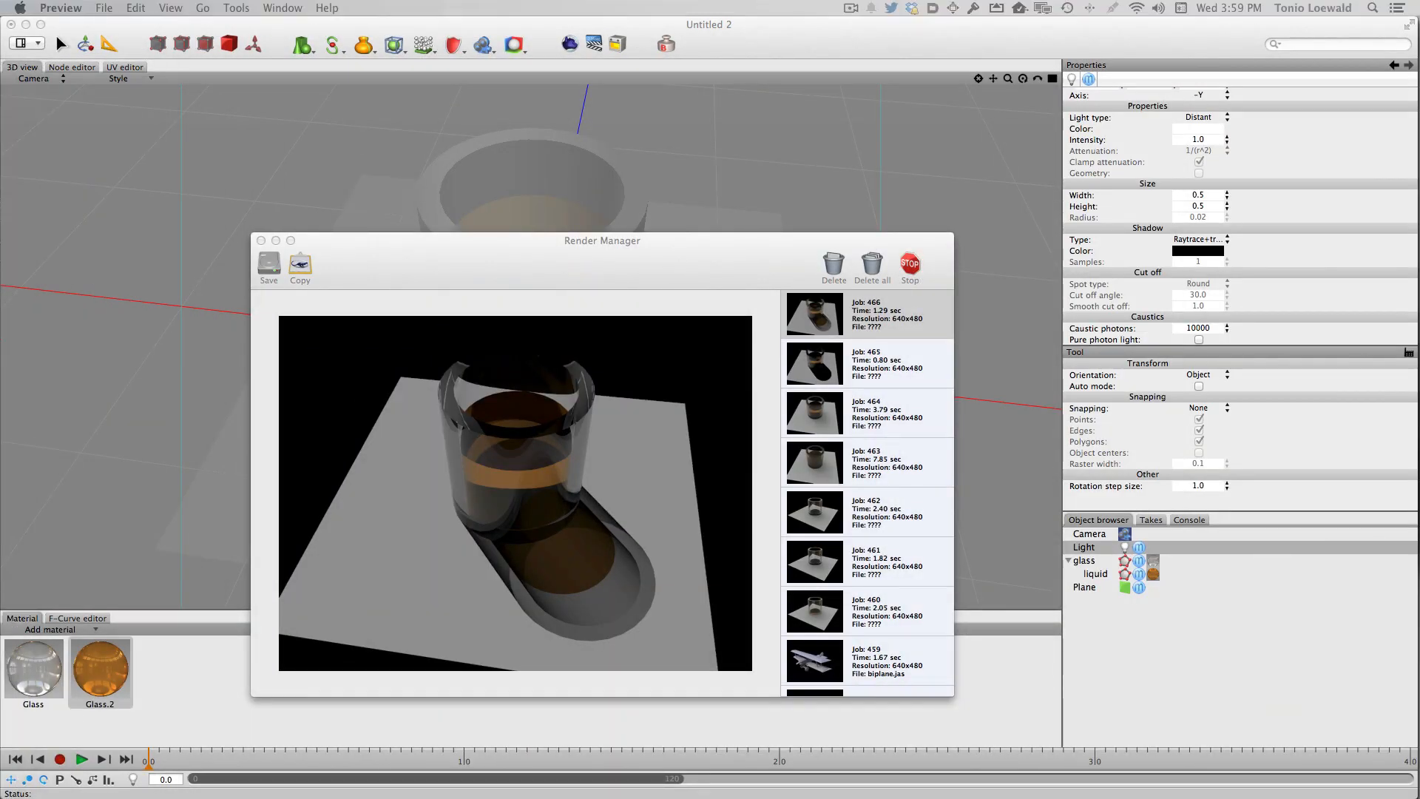
# - Scale the liquid object to 1.01 on all three axes and render the scene
pyautogui.click(510, 246)
pyautogui.press('super+w')
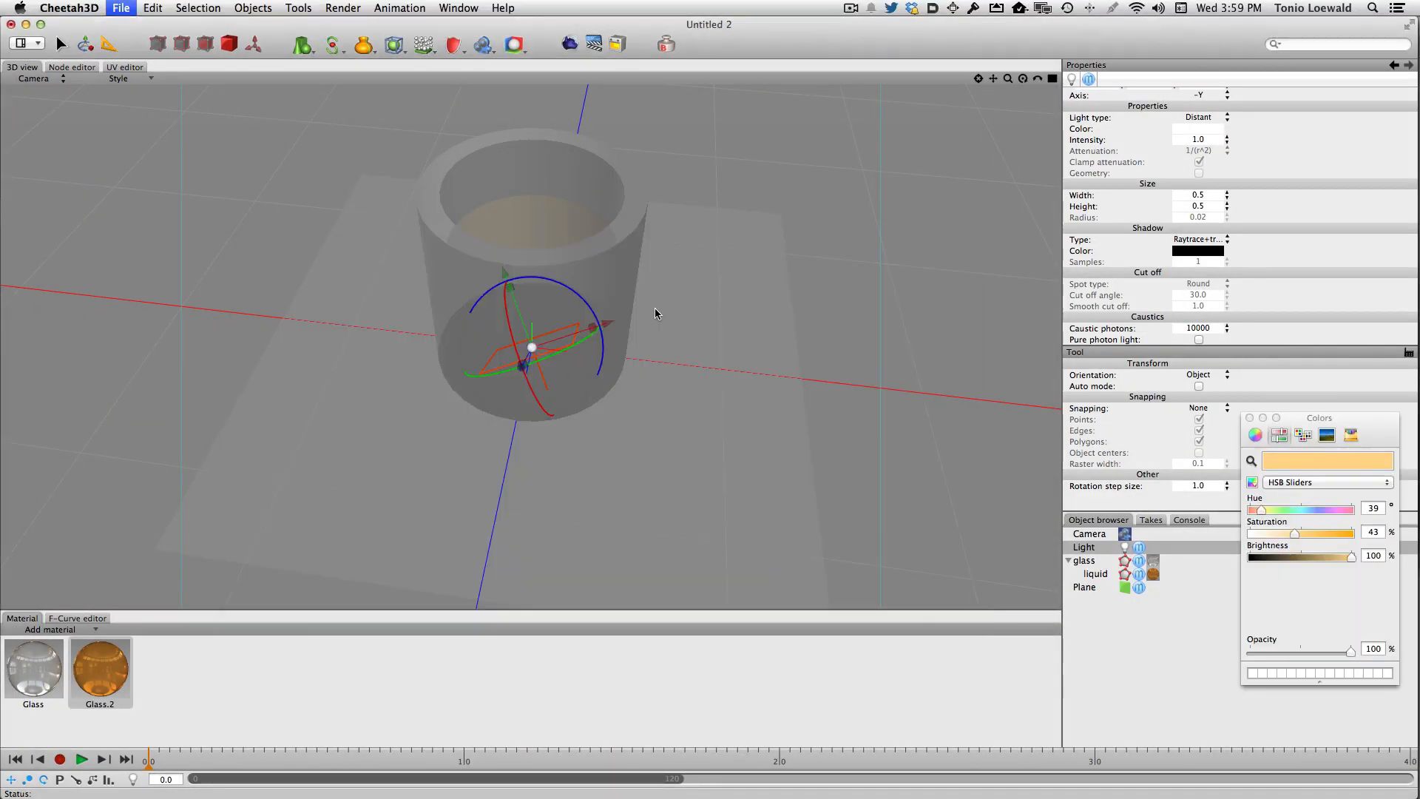
pyautogui.click(1101, 575)
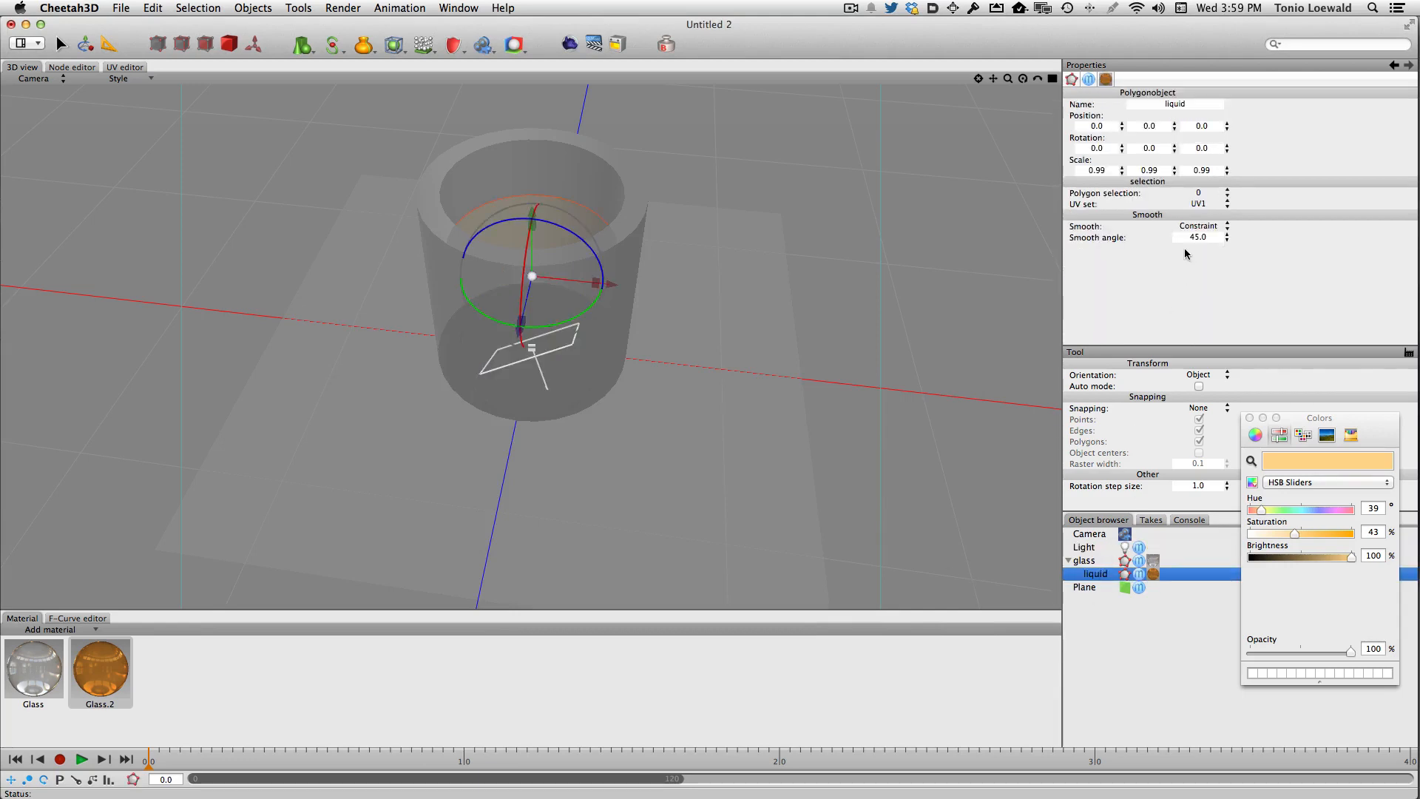
pyautogui.click(1080, 169)
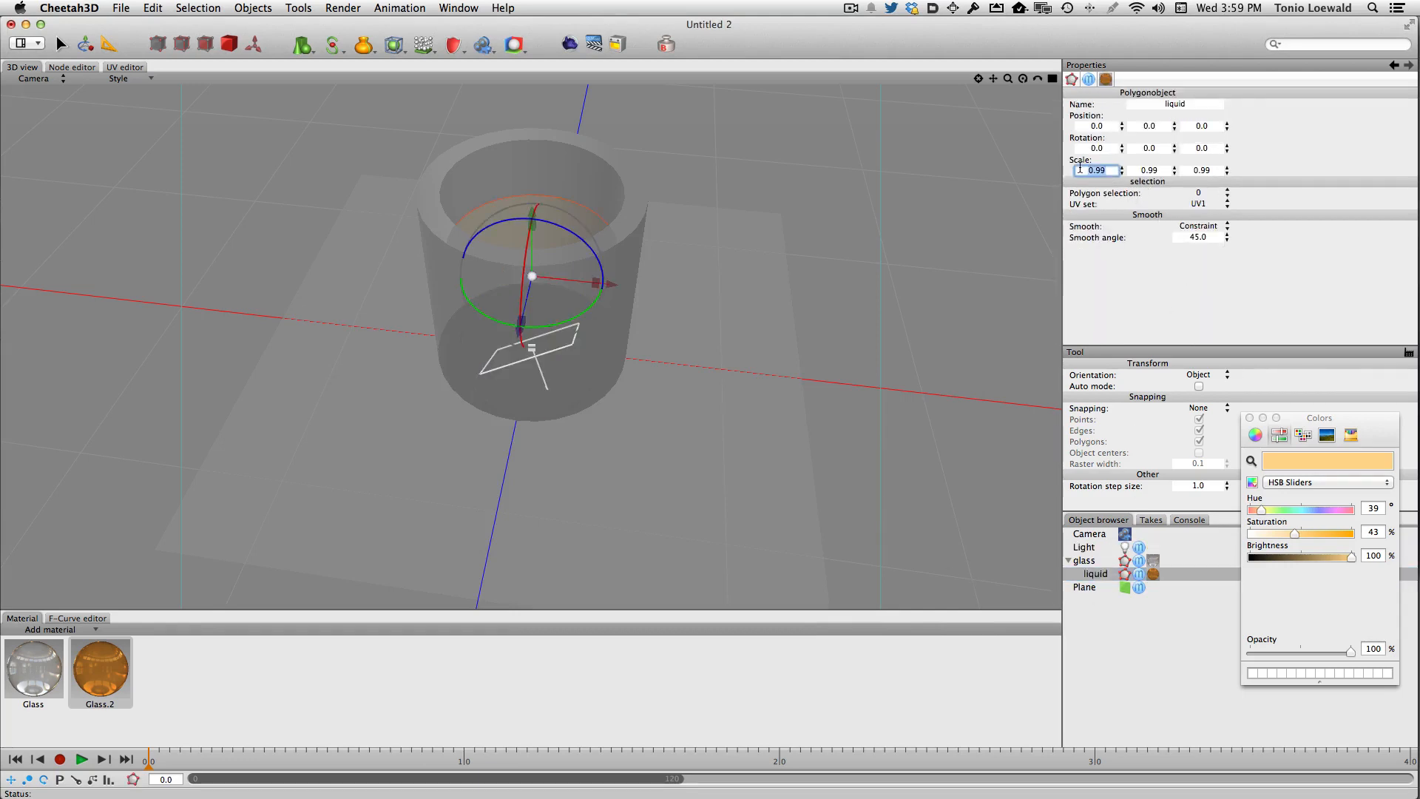
pyautogui.write('1.01')
pyautogui.press('Tab')
pyautogui.write('1')
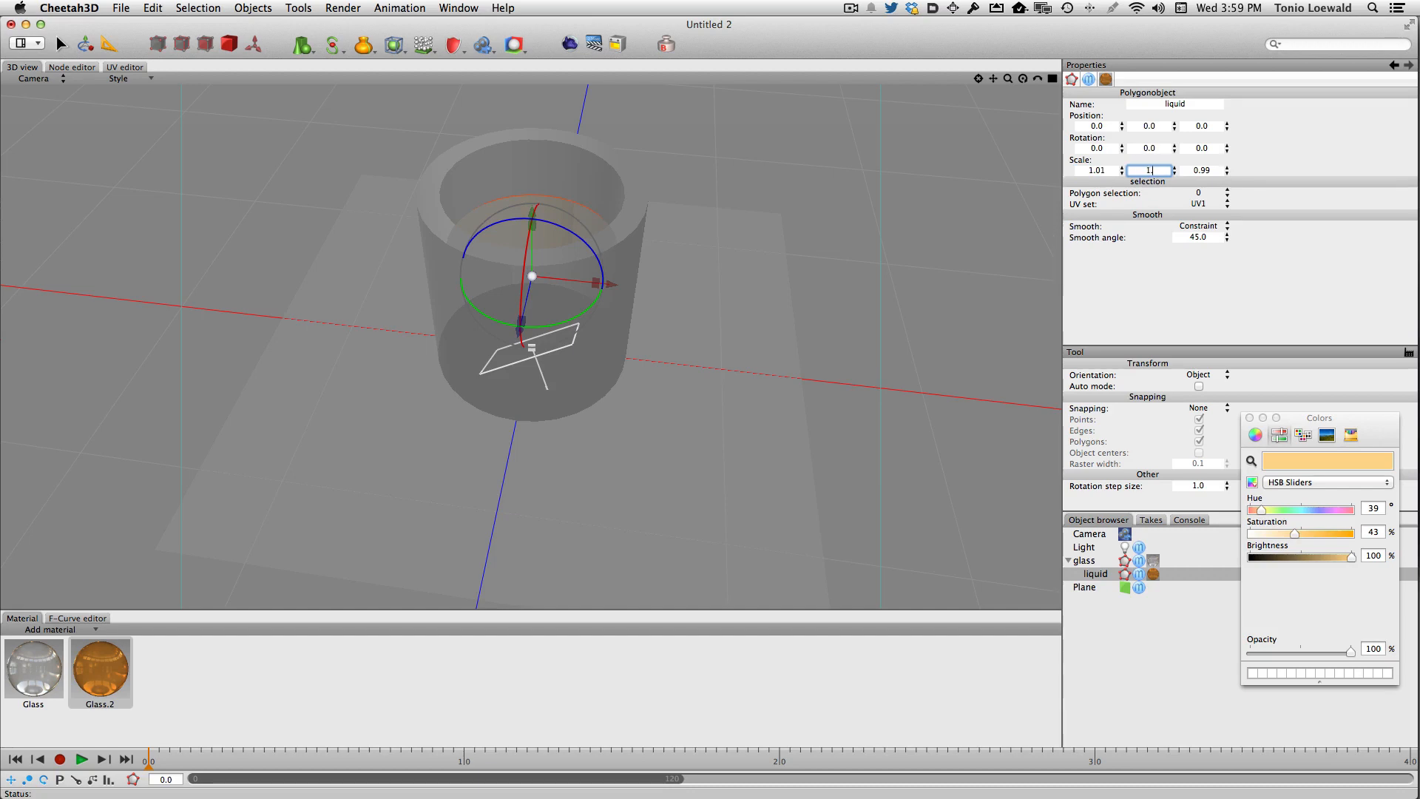
pyautogui.write('.01')
pyautogui.press('Tab')
pyautogui.write('1.01')
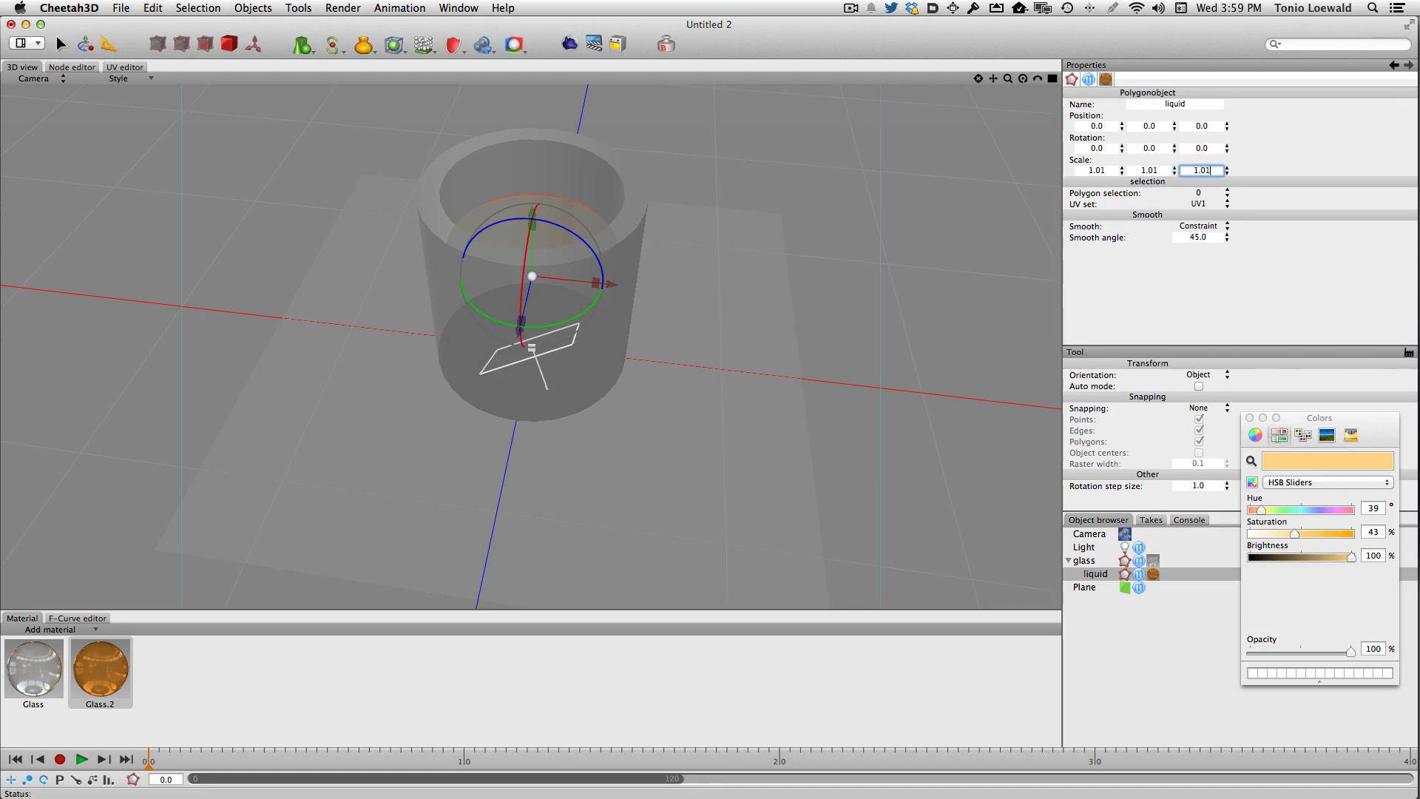
pyautogui.press('Return')
pyautogui.click(567, 48)
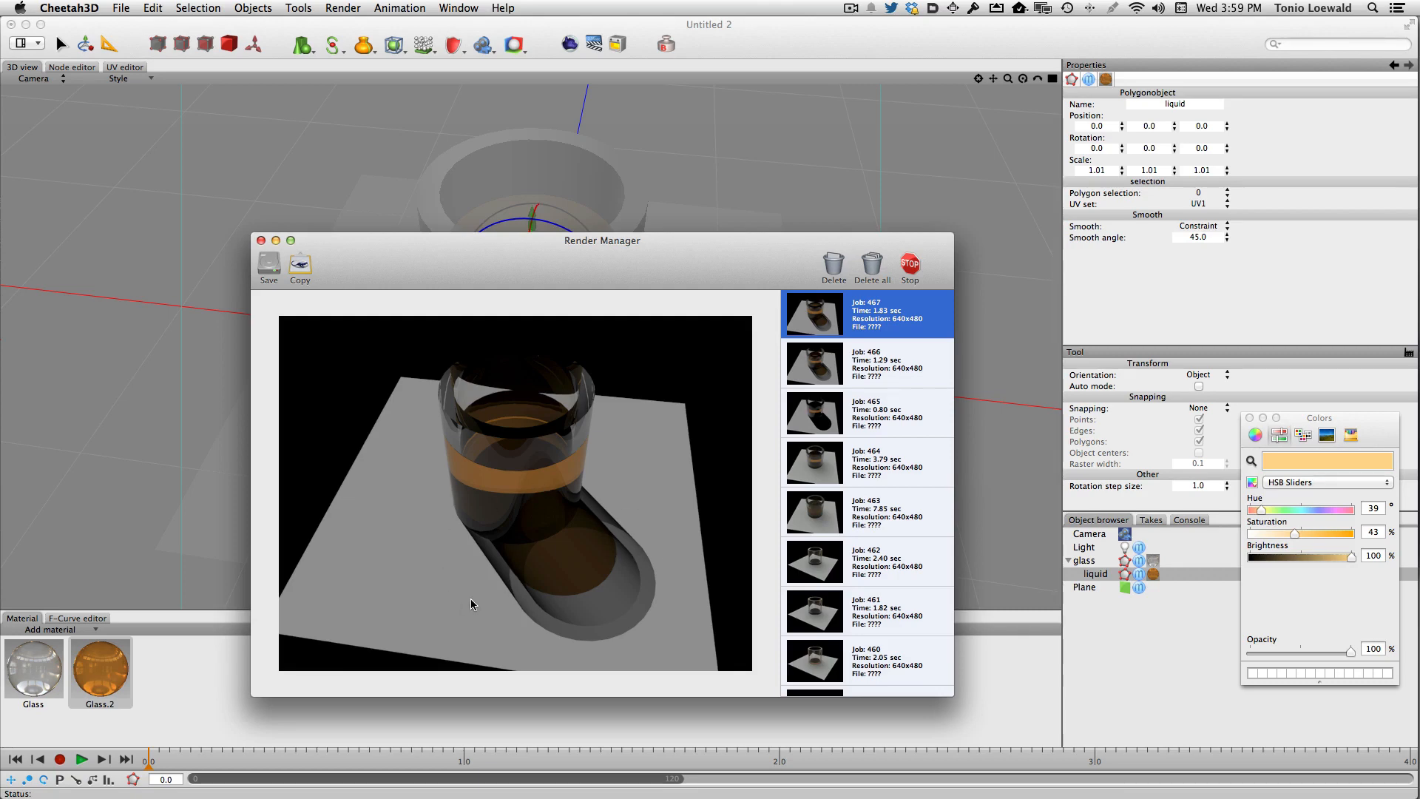
# - Render the scene from a slightly rotated viewpoint
pyautogui.press('super+w')
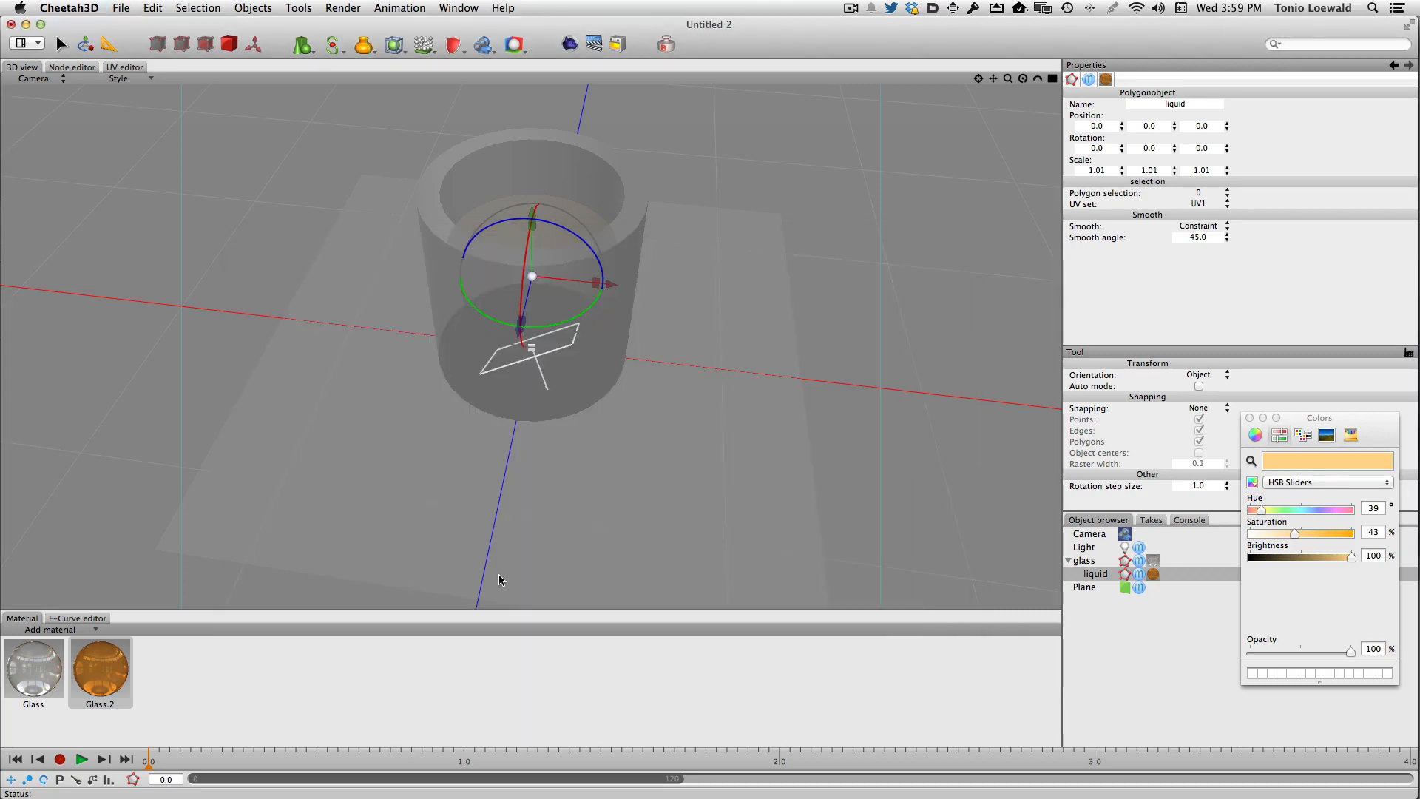
pyautogui.moveTo(499, 574); pyautogui.dragTo(541, 594, button='right')
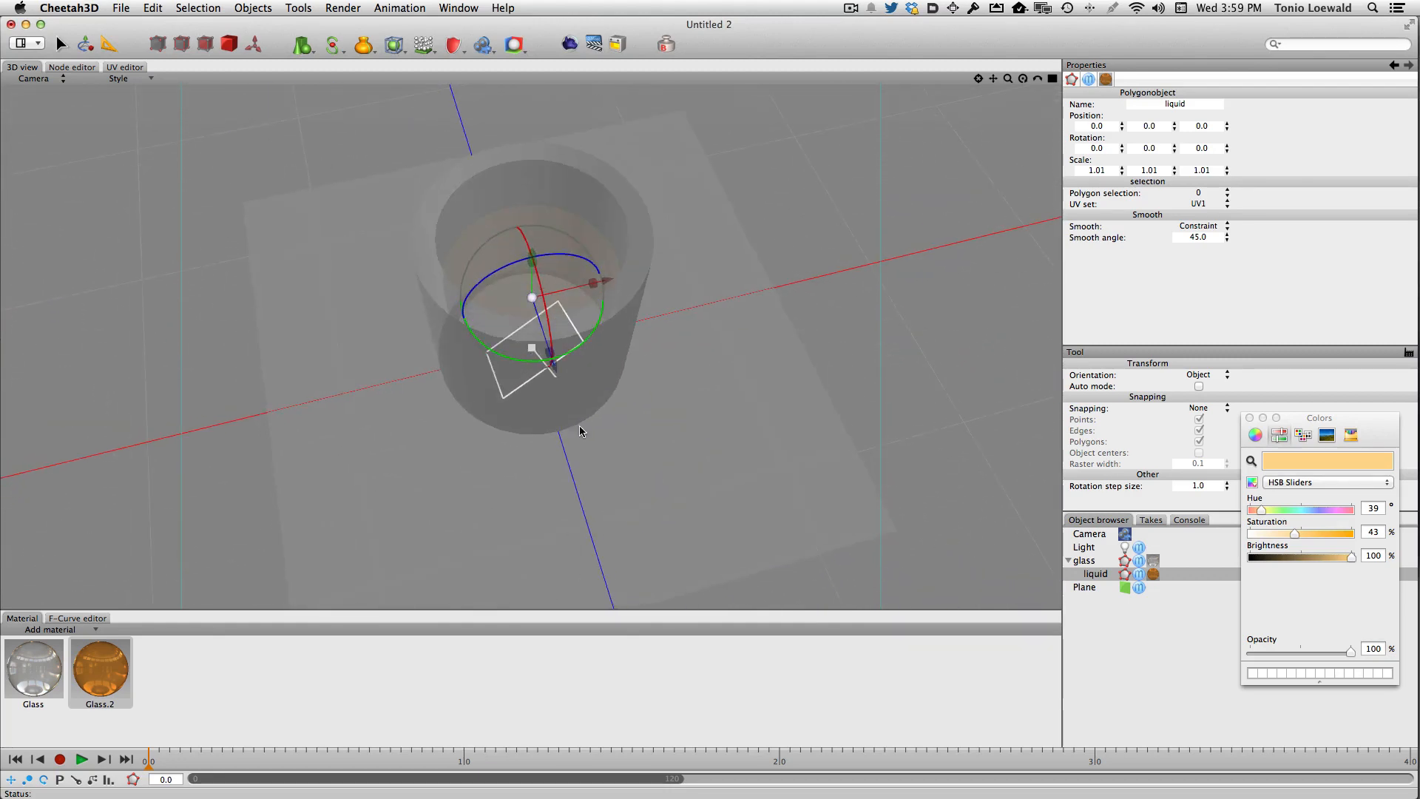
pyautogui.click(570, 46)
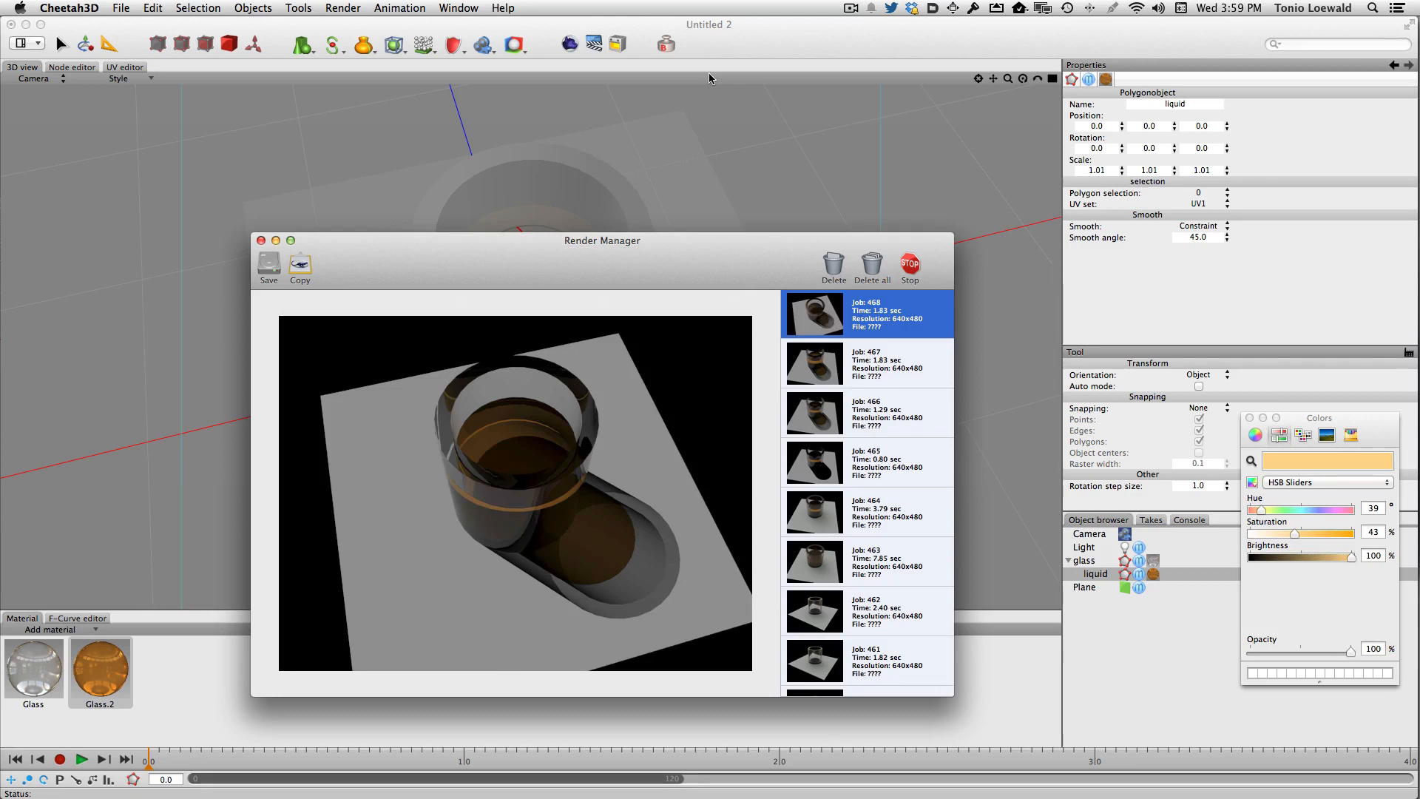
# - Render the scene from a lower, side-on viewpoint
pyautogui.press('super+w')
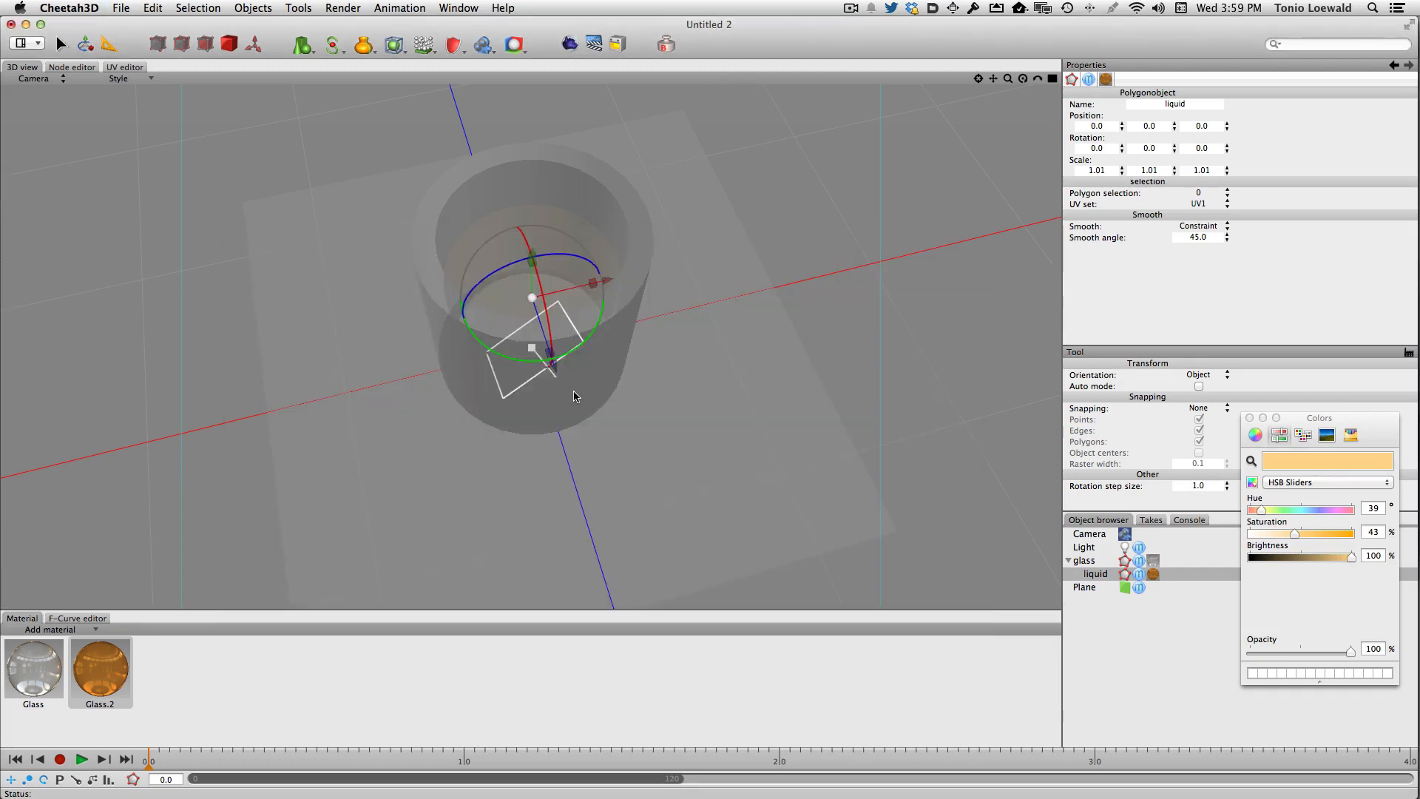
pyautogui.keyDown('alt'); pyautogui.moveTo(573, 391); pyautogui.dragTo(568, 313); pyautogui.keyUp('alt')
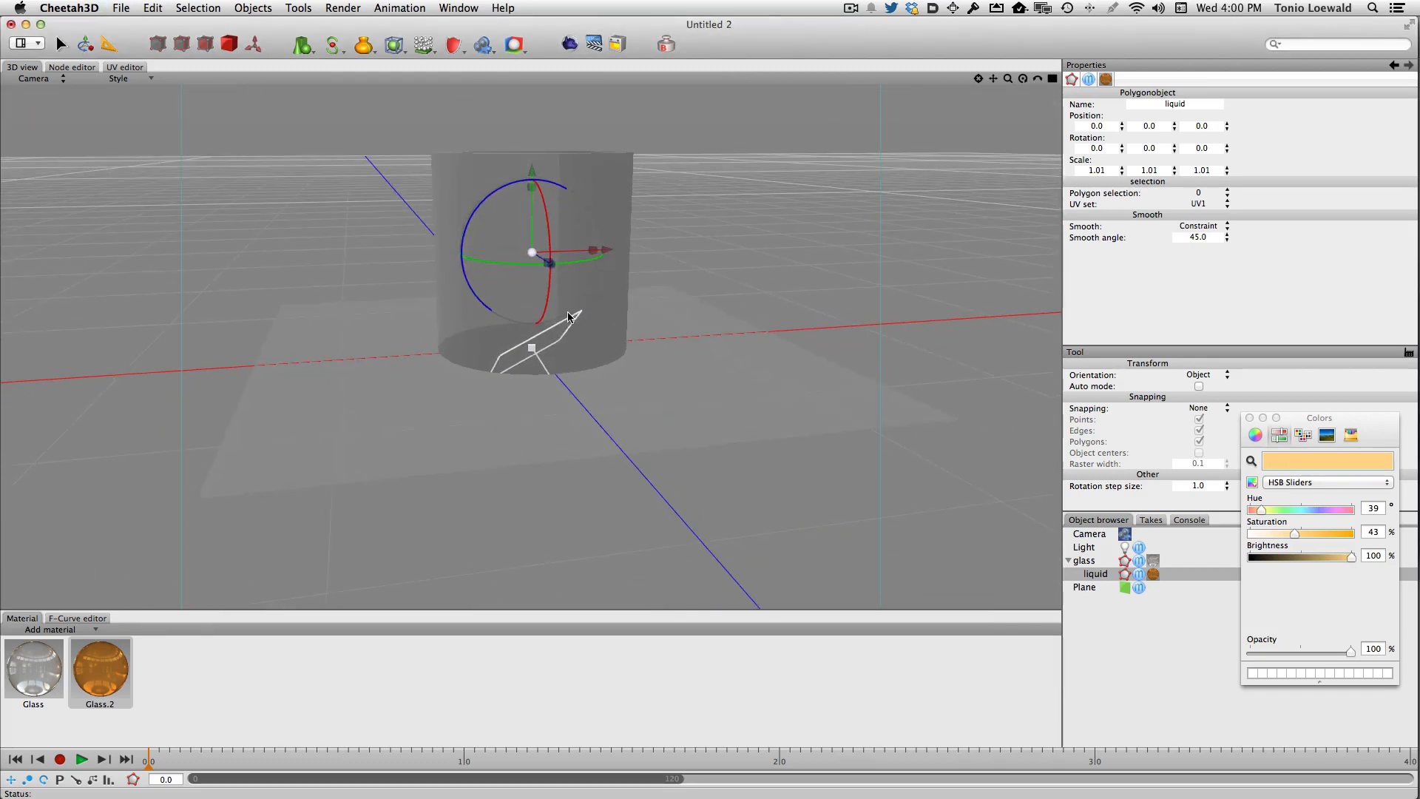
pyautogui.click(572, 47)
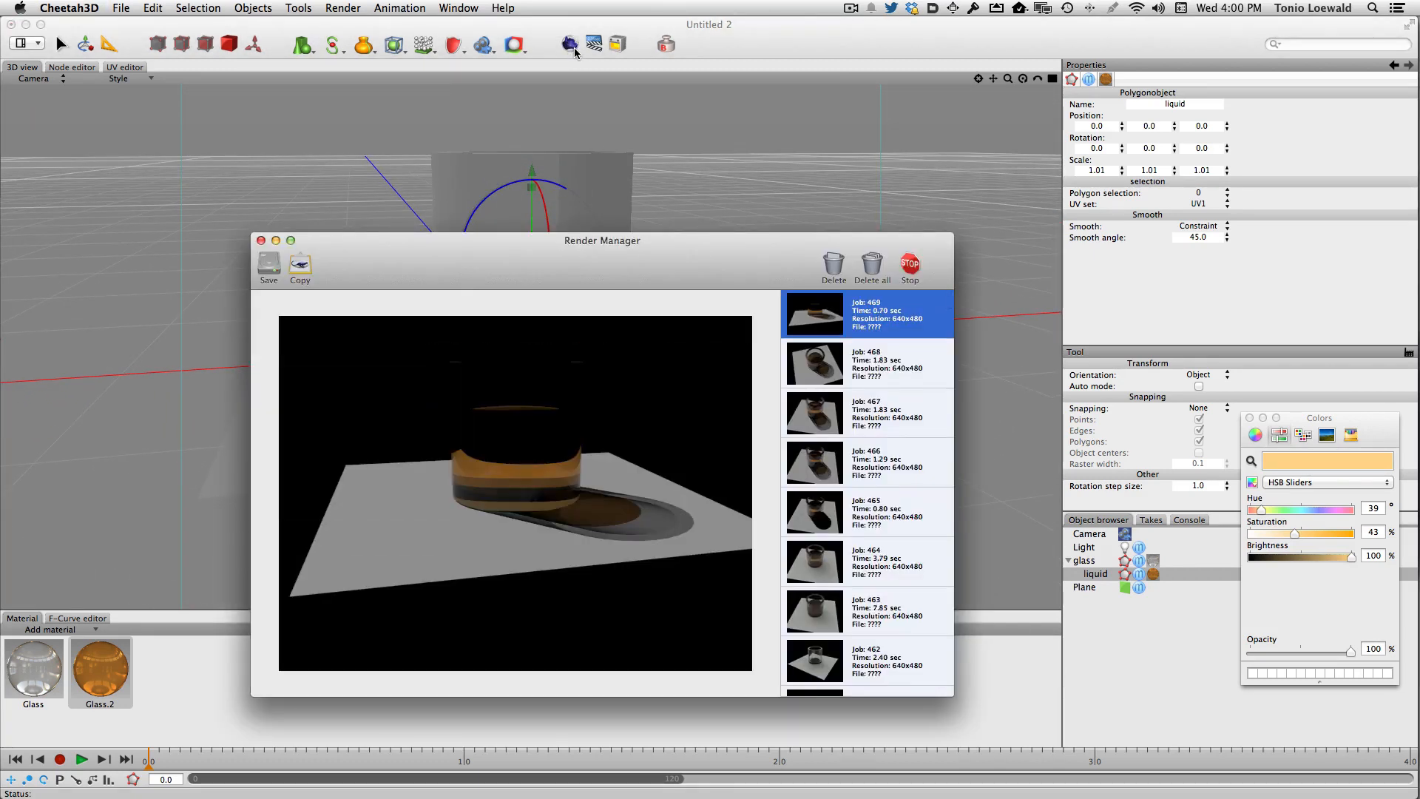
# - Add an HDRI tag to the camera
pyautogui.press('super+w')
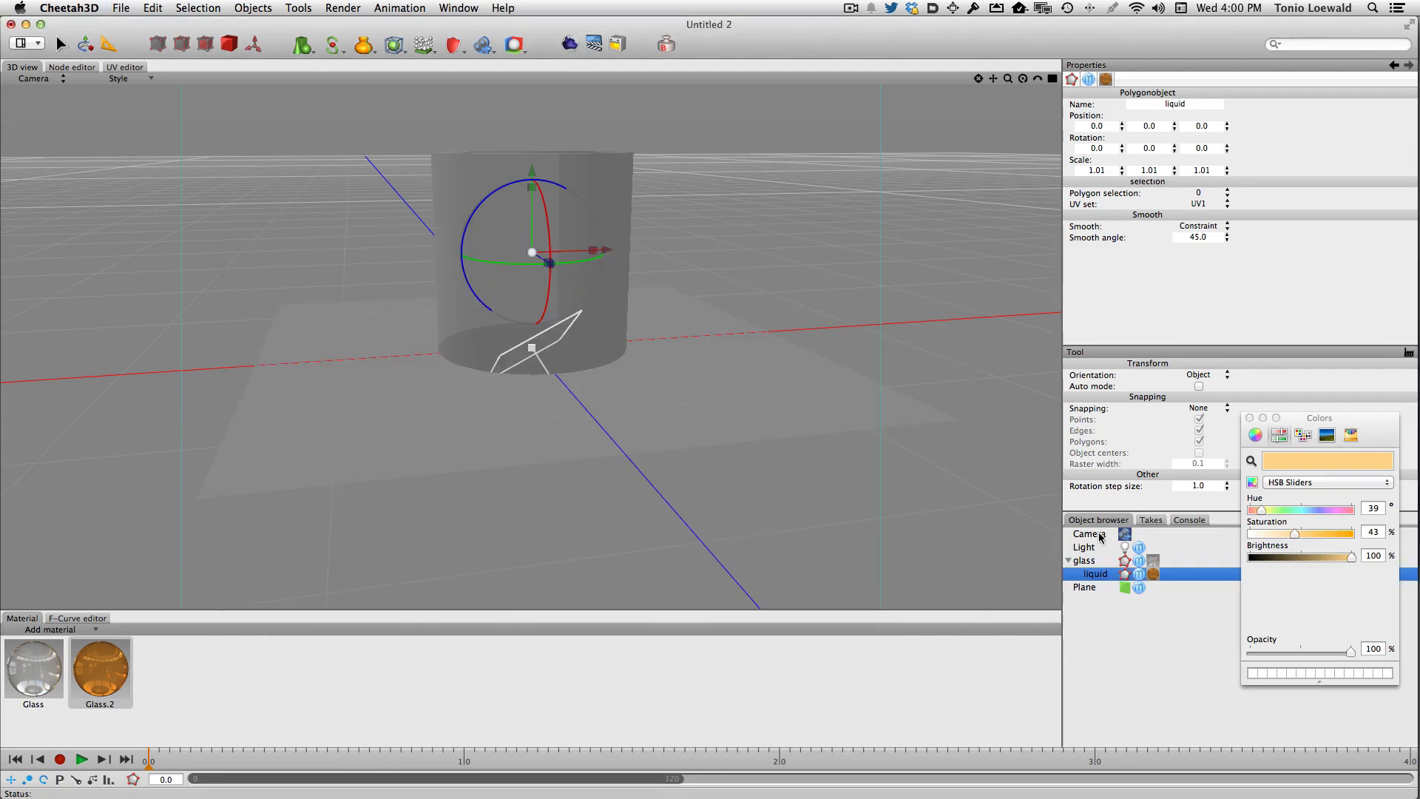
pyautogui.click(1100, 534)
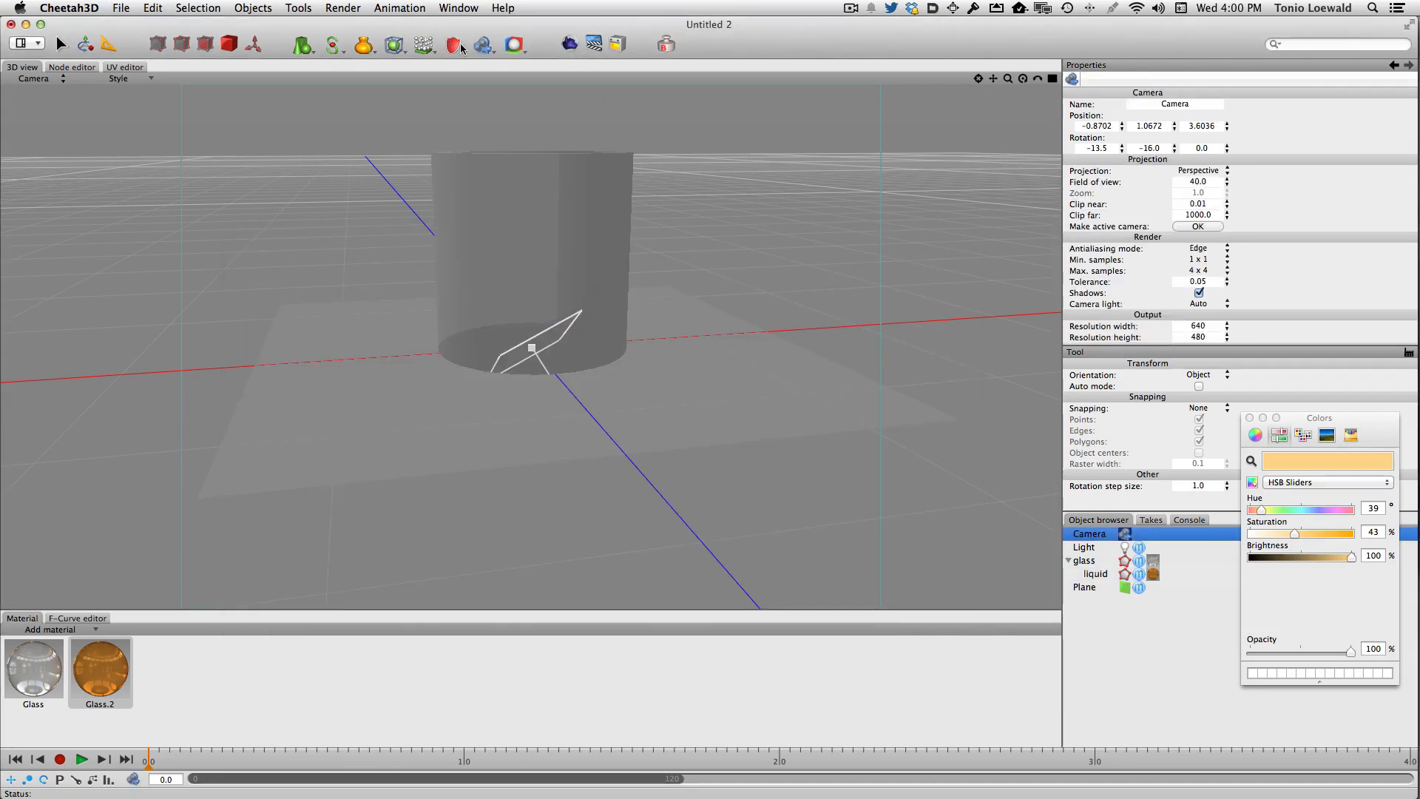
pyautogui.click(488, 50)
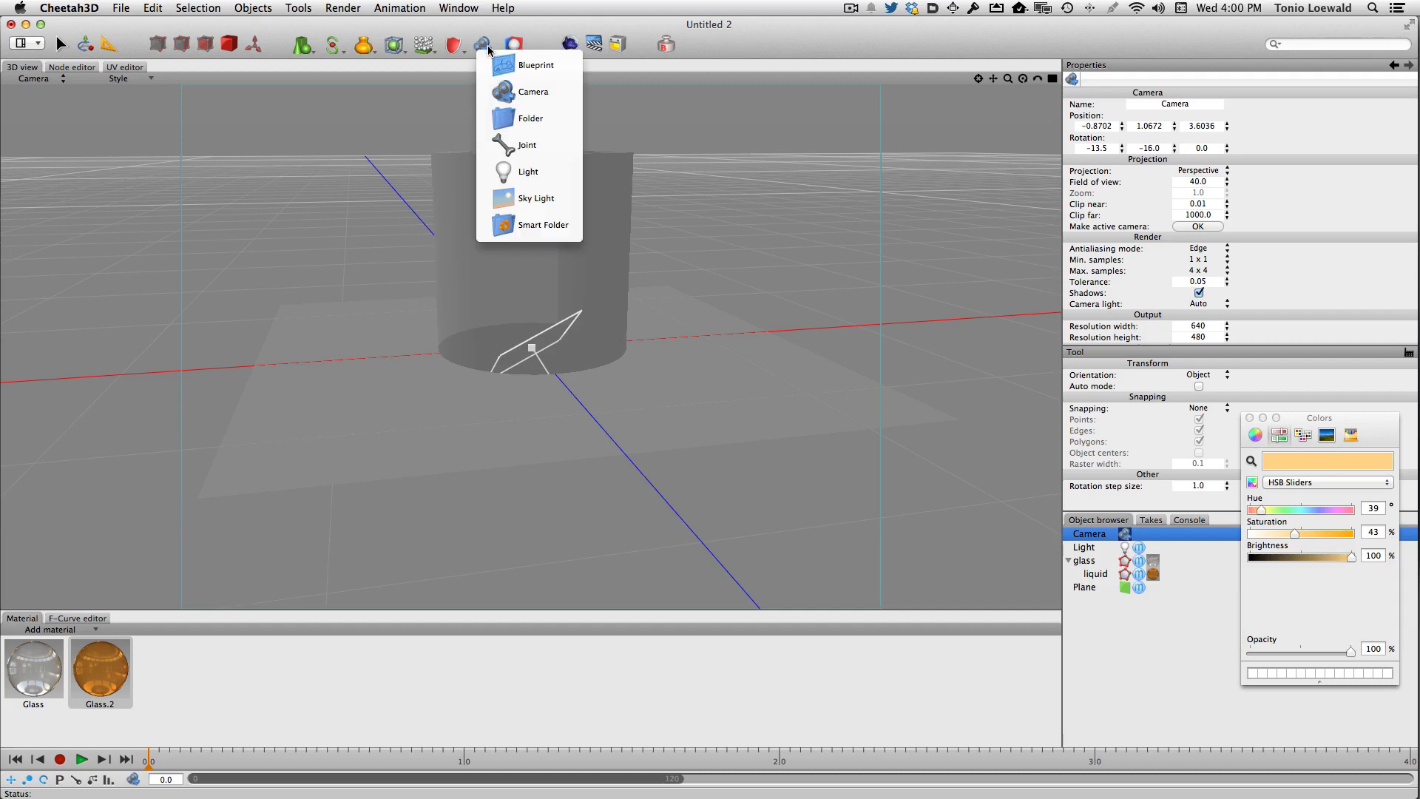
pyautogui.click(514, 46)
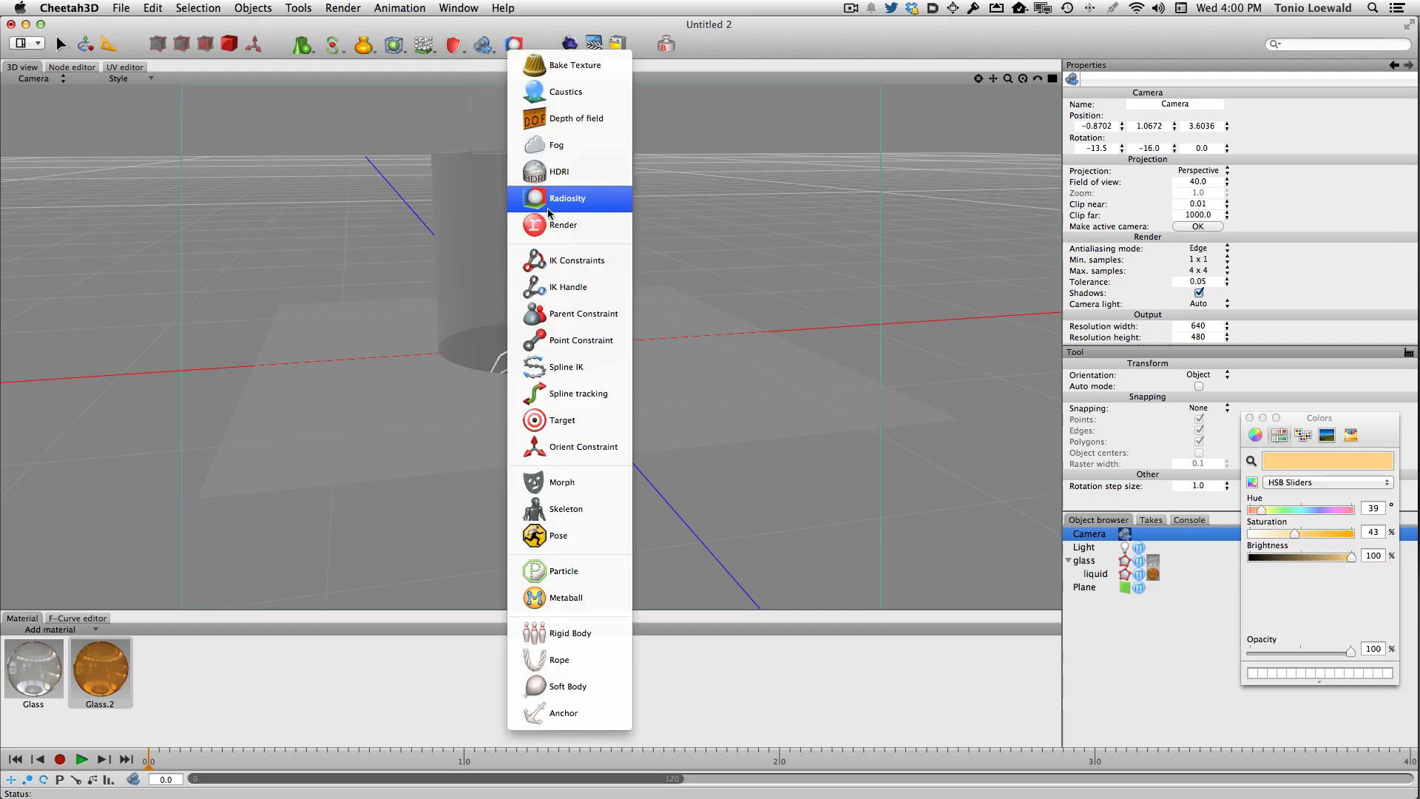
pyautogui.click(554, 171)
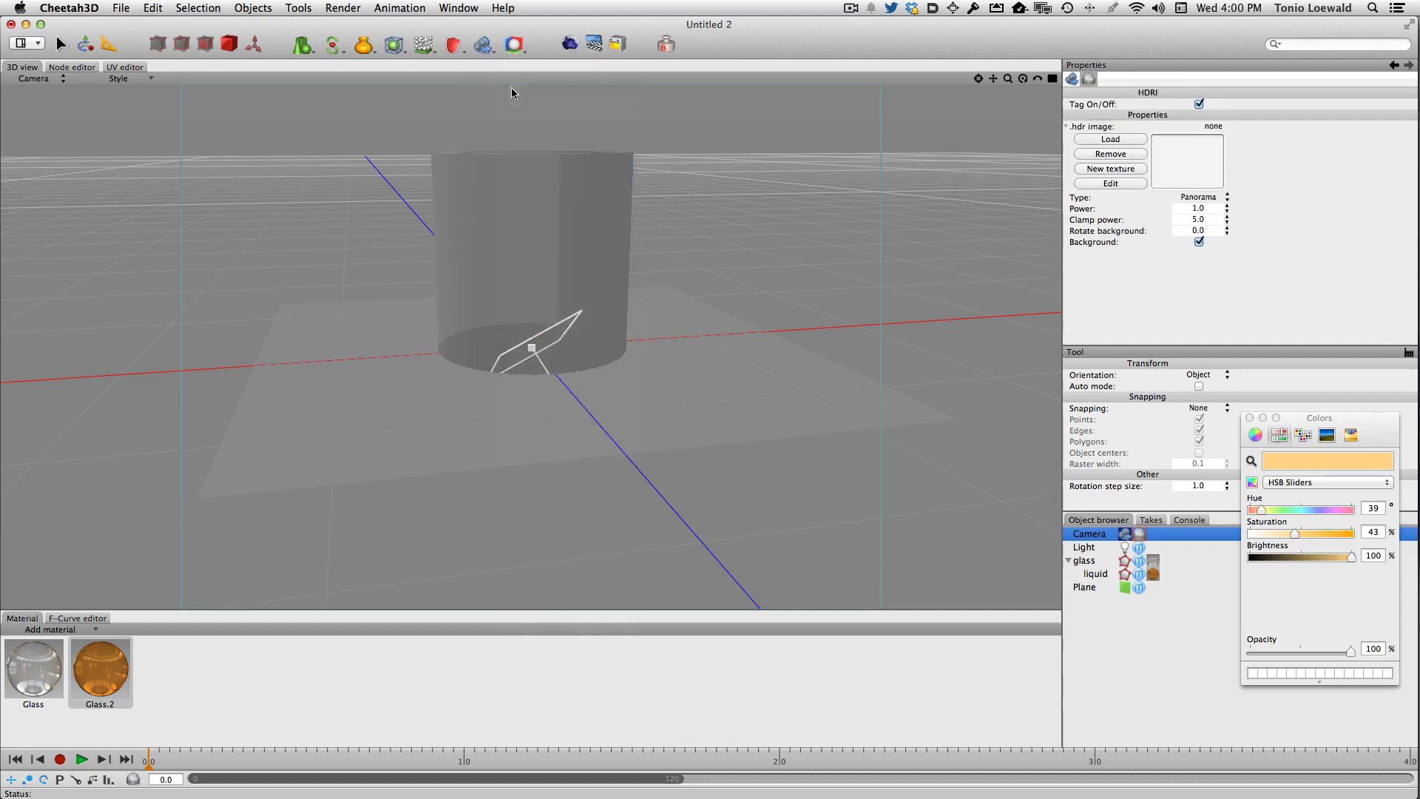
# - Load faux hdri setup.hdr as the HDRI image and render the scene
pyautogui.click(1117, 141)
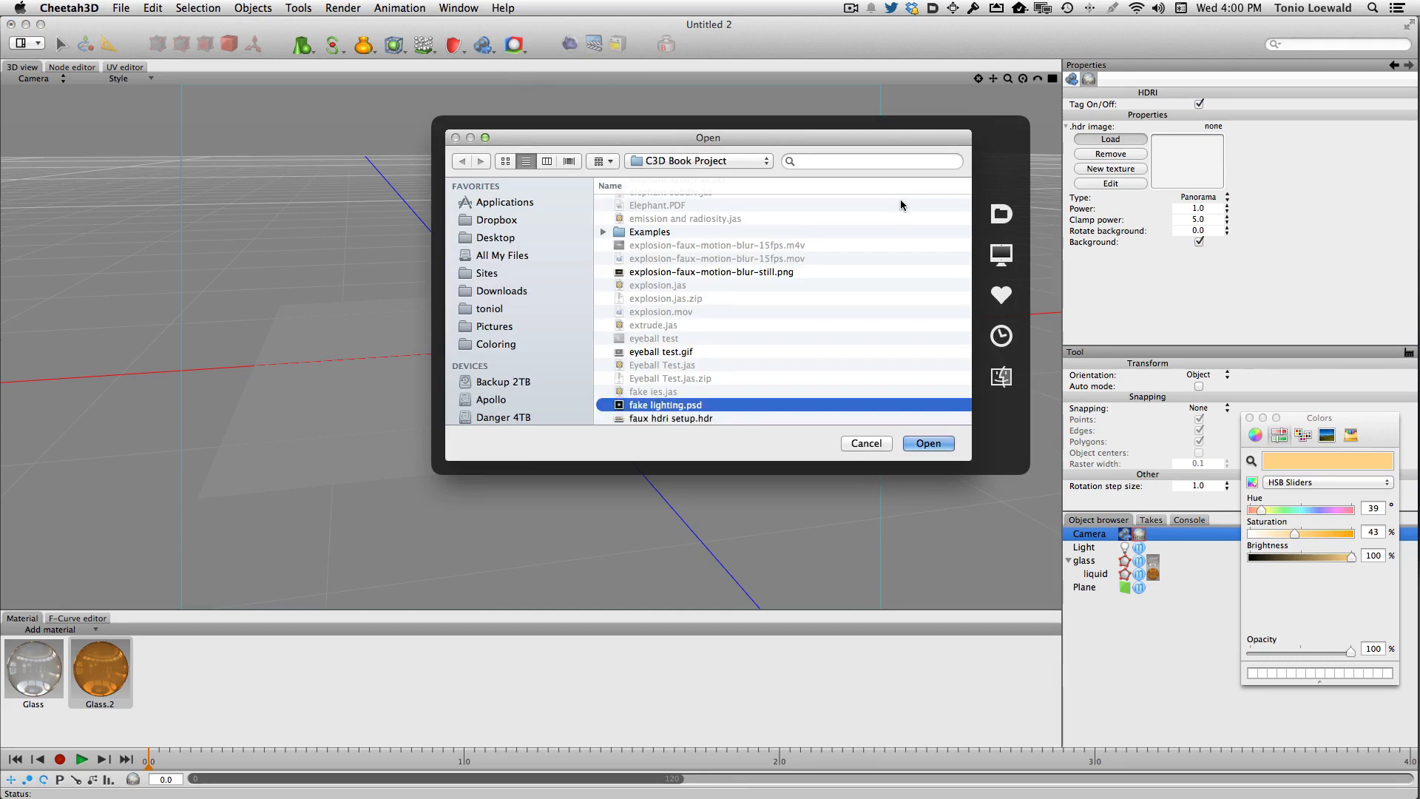
pyautogui.press('Down')
pyautogui.press('Return')
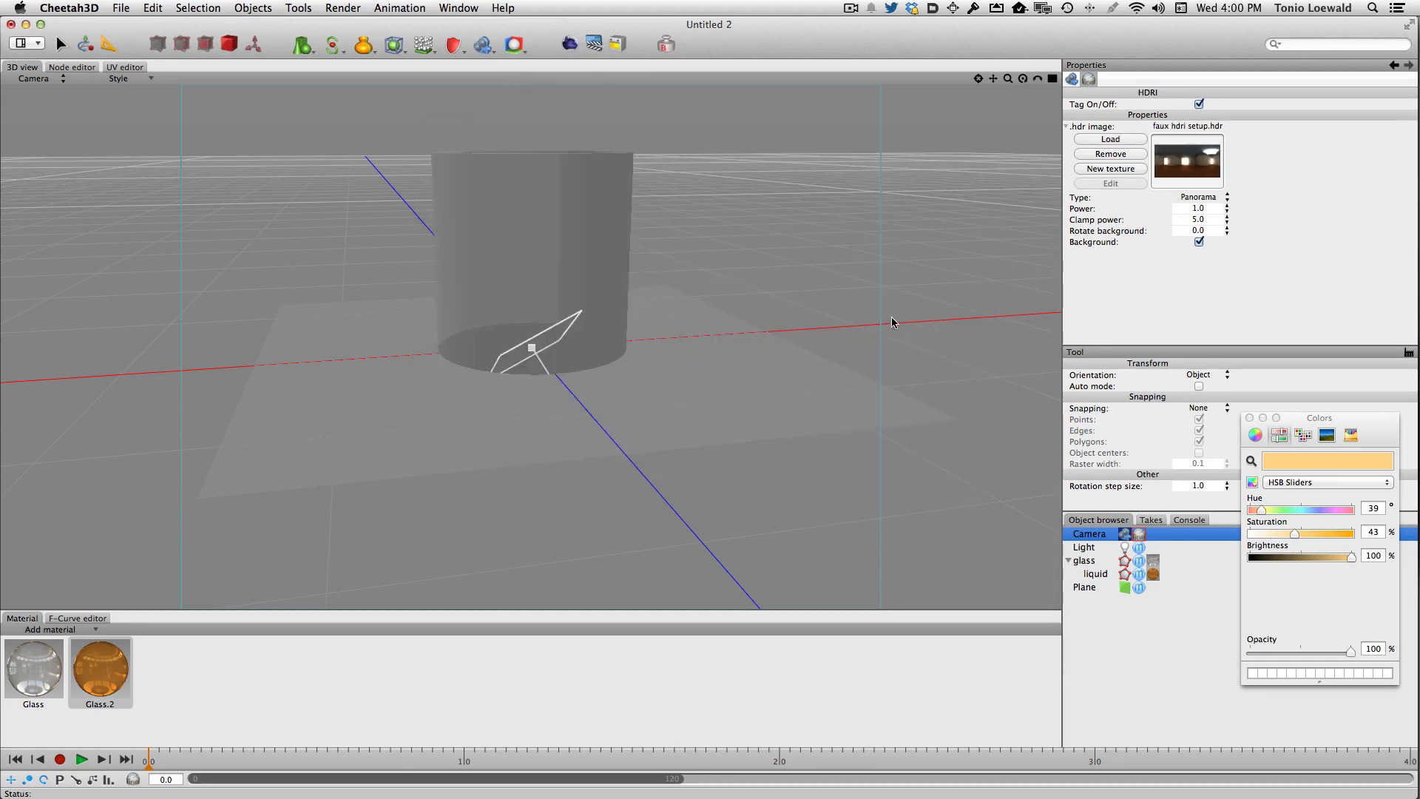
pyautogui.click(569, 46)
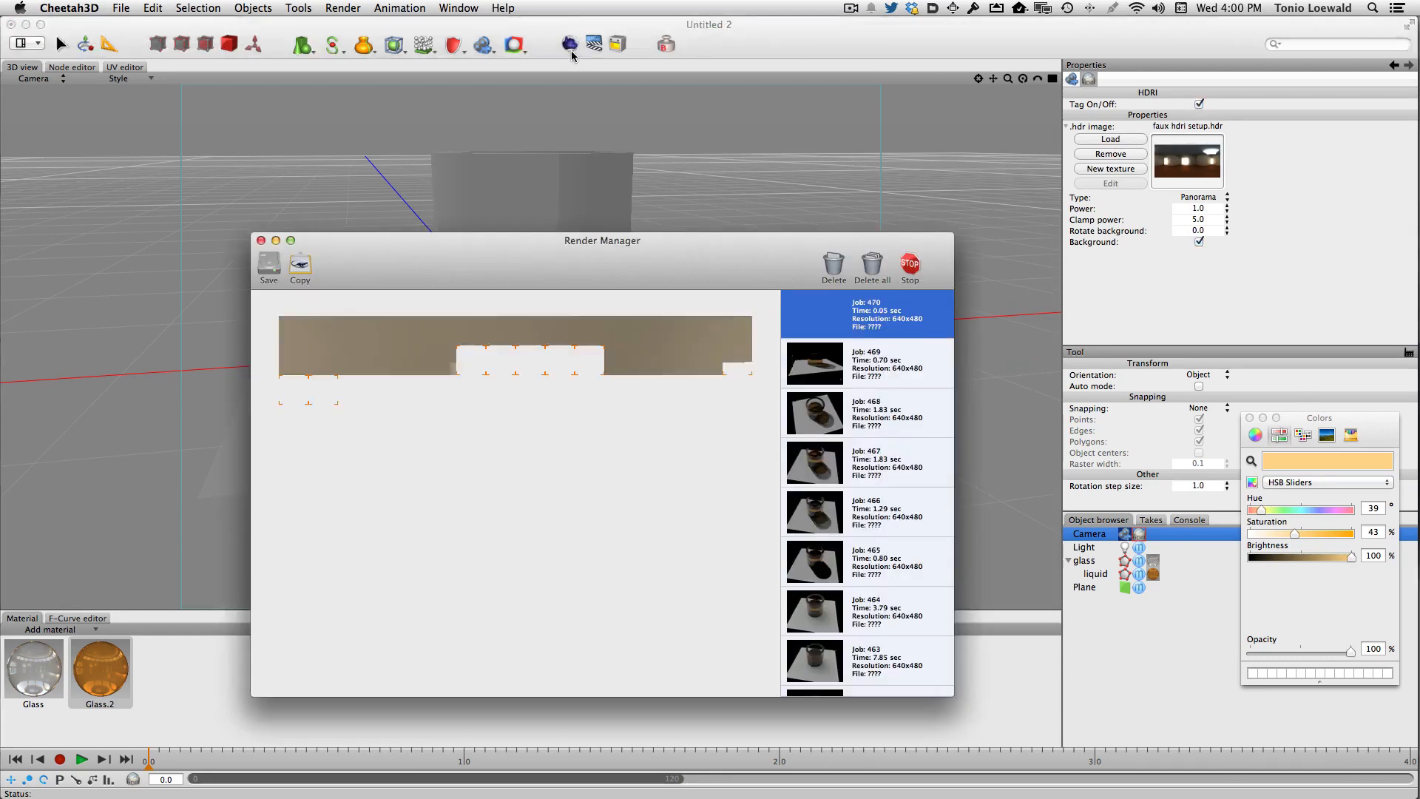